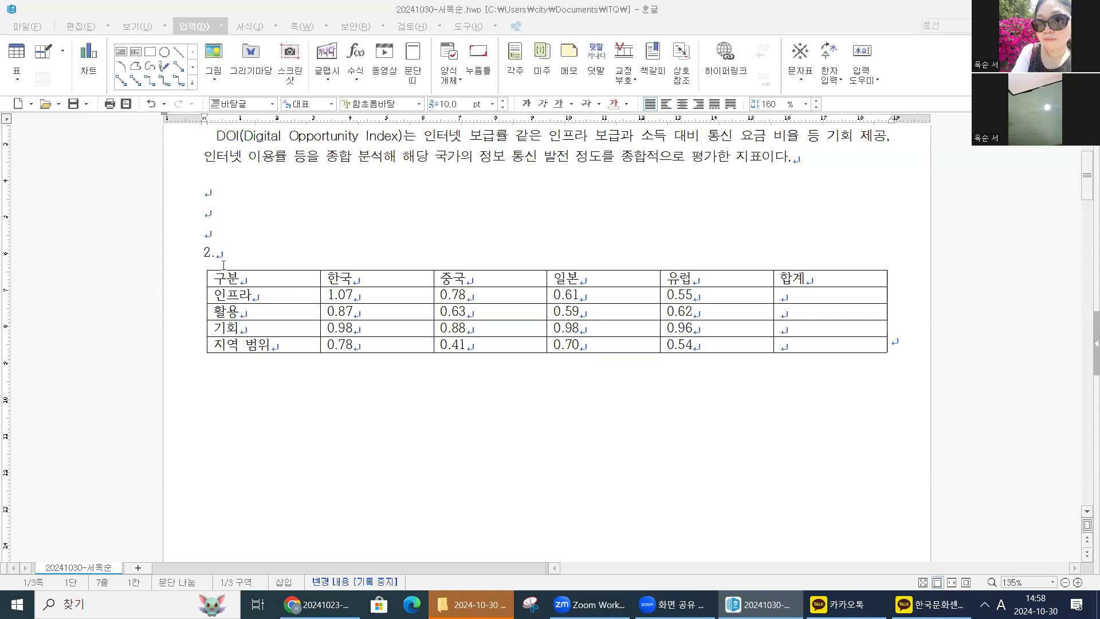
Add a caption above the table under item 2
click(242, 272)
key(Escape)
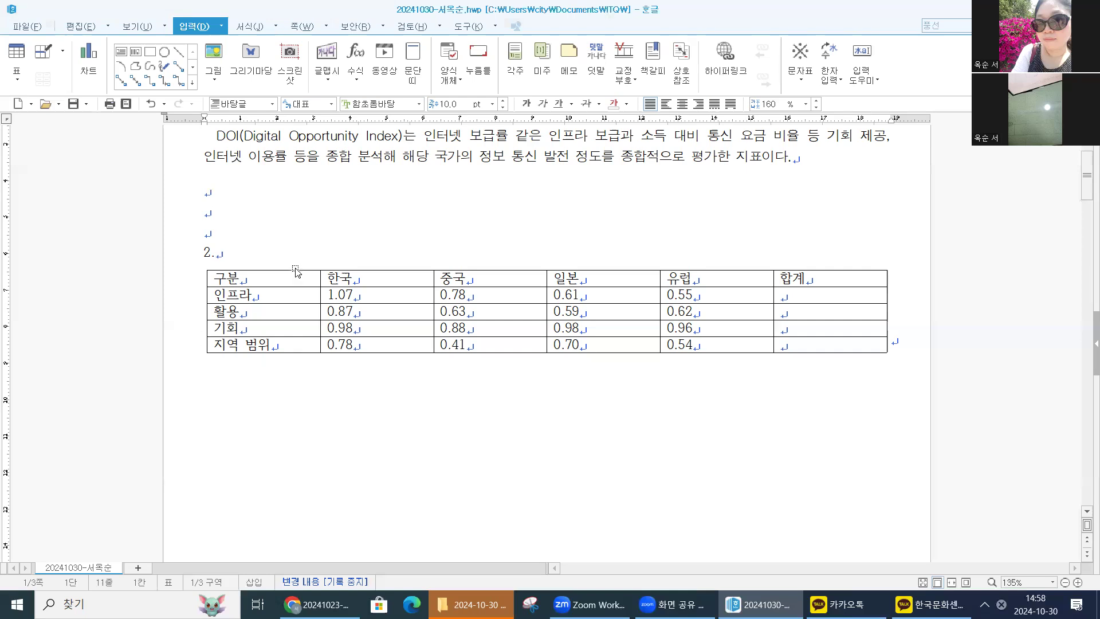
scroll(296, 271, up, 4)
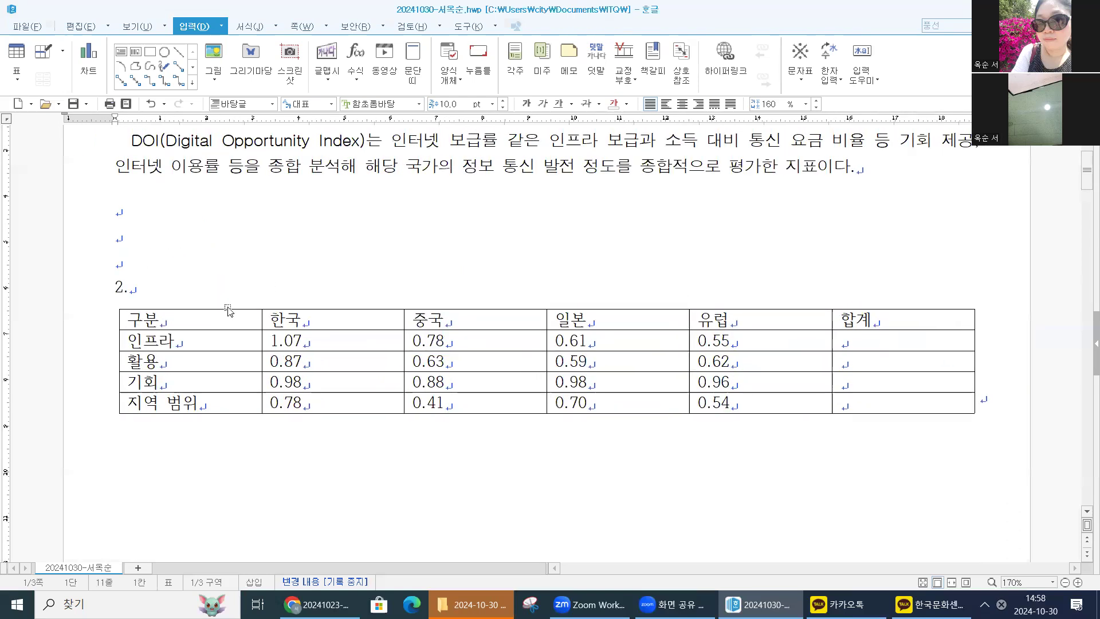
click(228, 310)
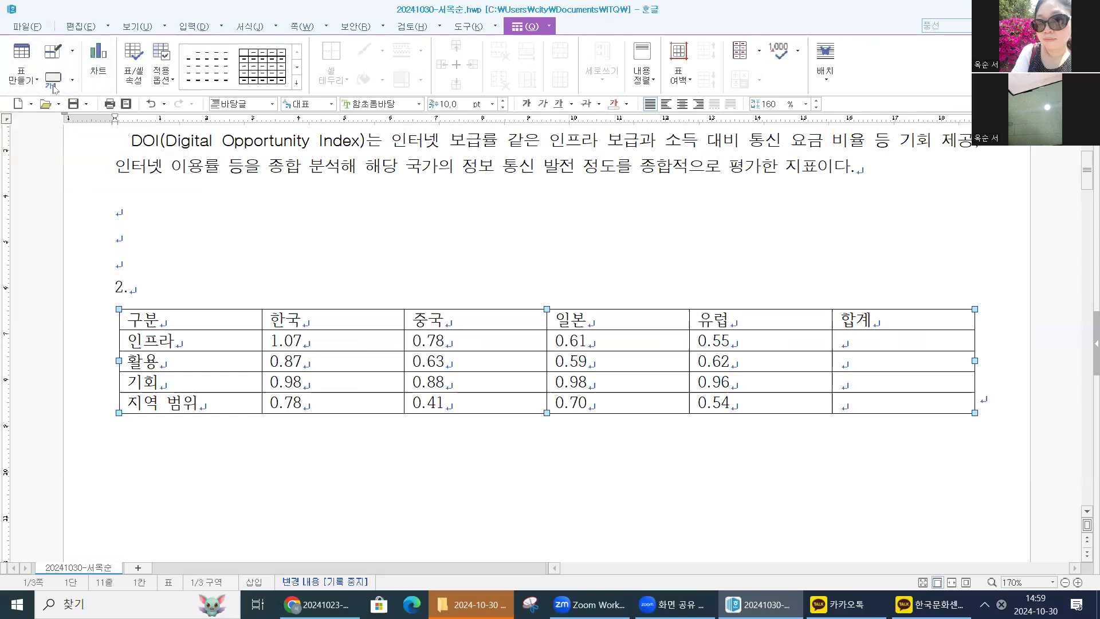
click(74, 82)
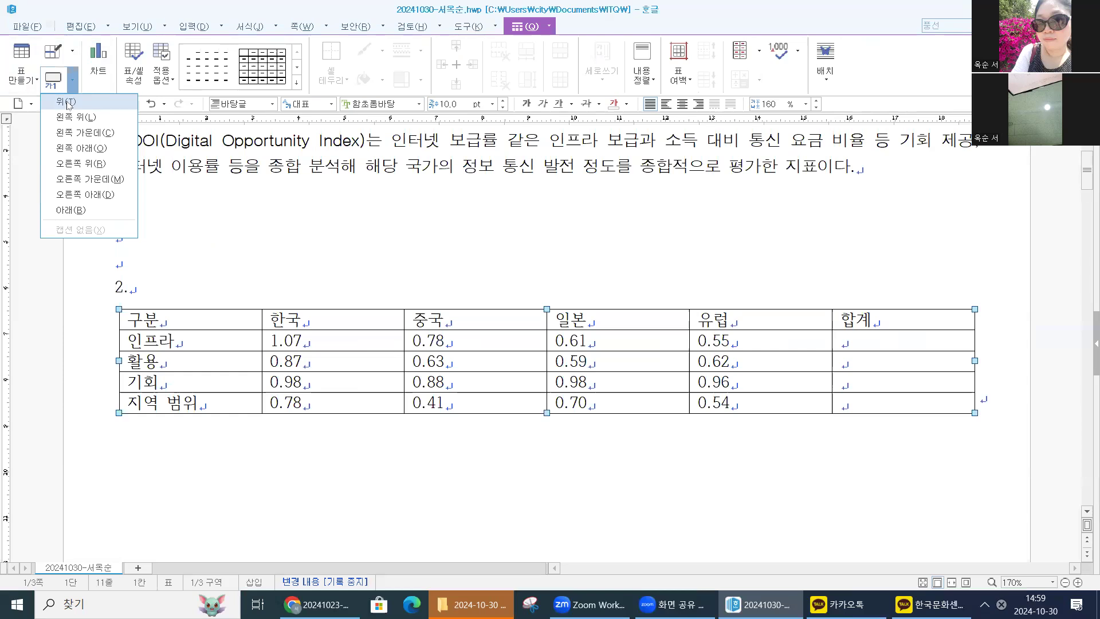
click(67, 102)
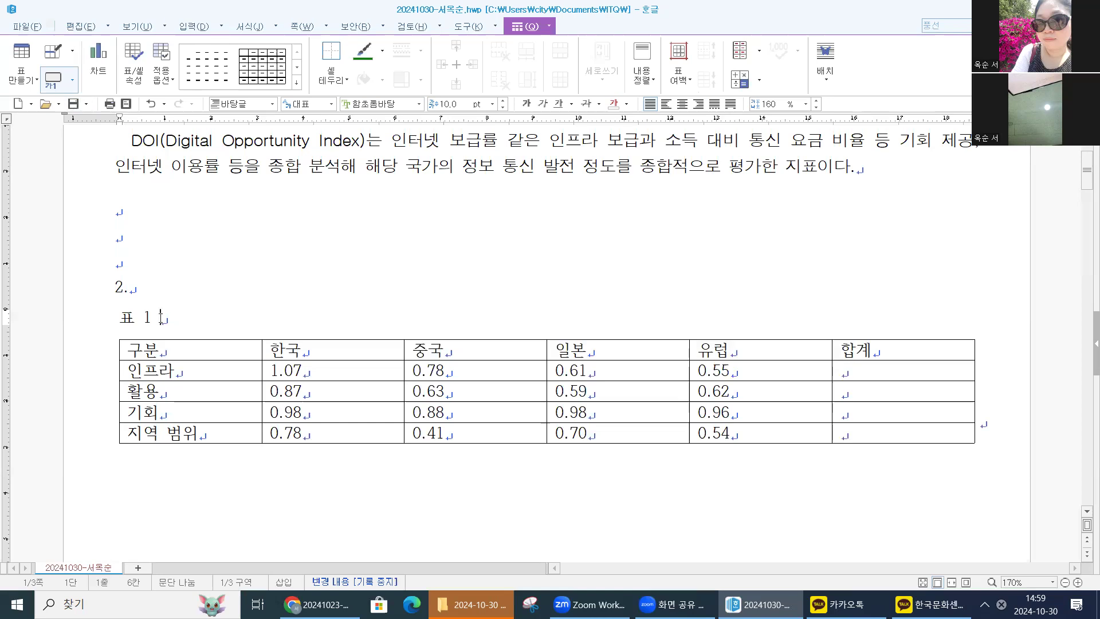
Delete the default label and number from the table's caption, leaving the caption line empty
key(BackSpace)
key(BackSpace)
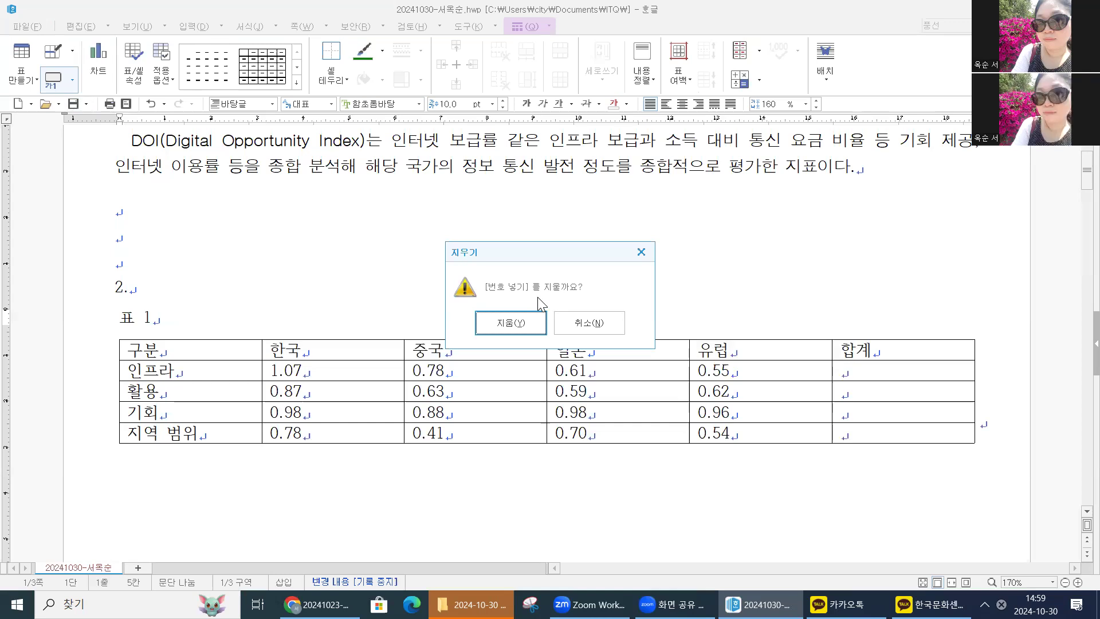
click(514, 325)
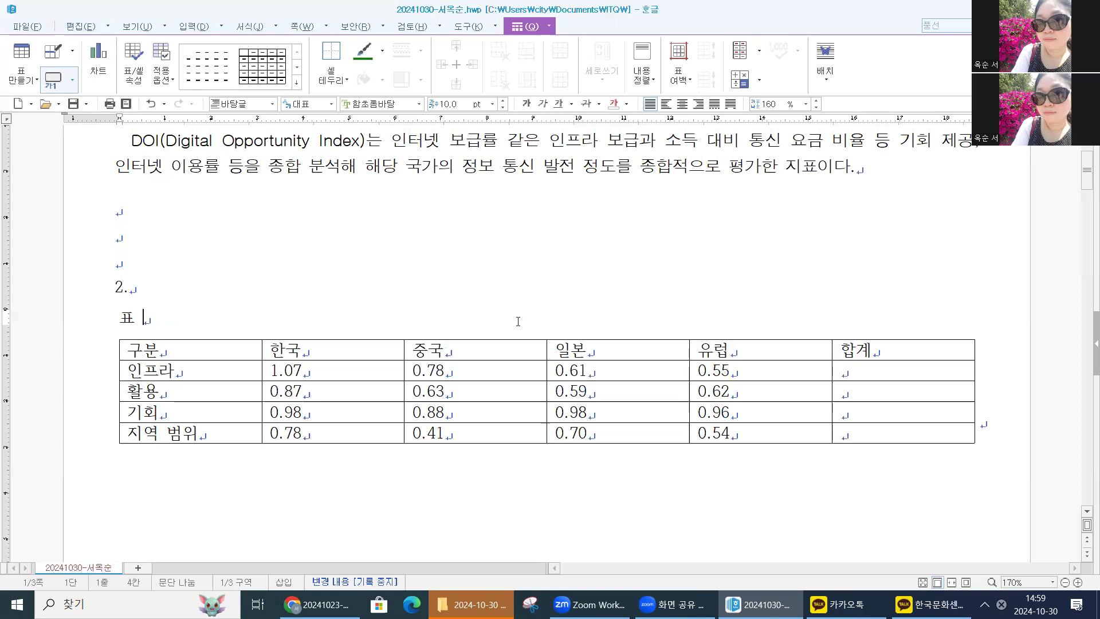
key(BackSpace)
key(BackSpace)
Set the empty caption line's font to 굴림 and align it to the right
click(419, 104)
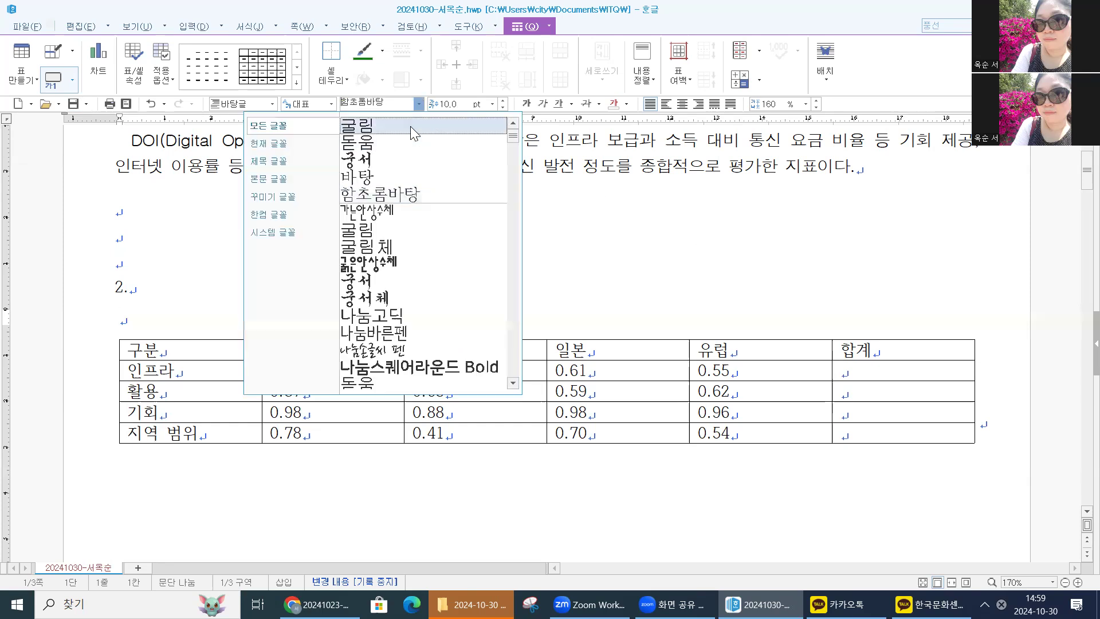
click(413, 125)
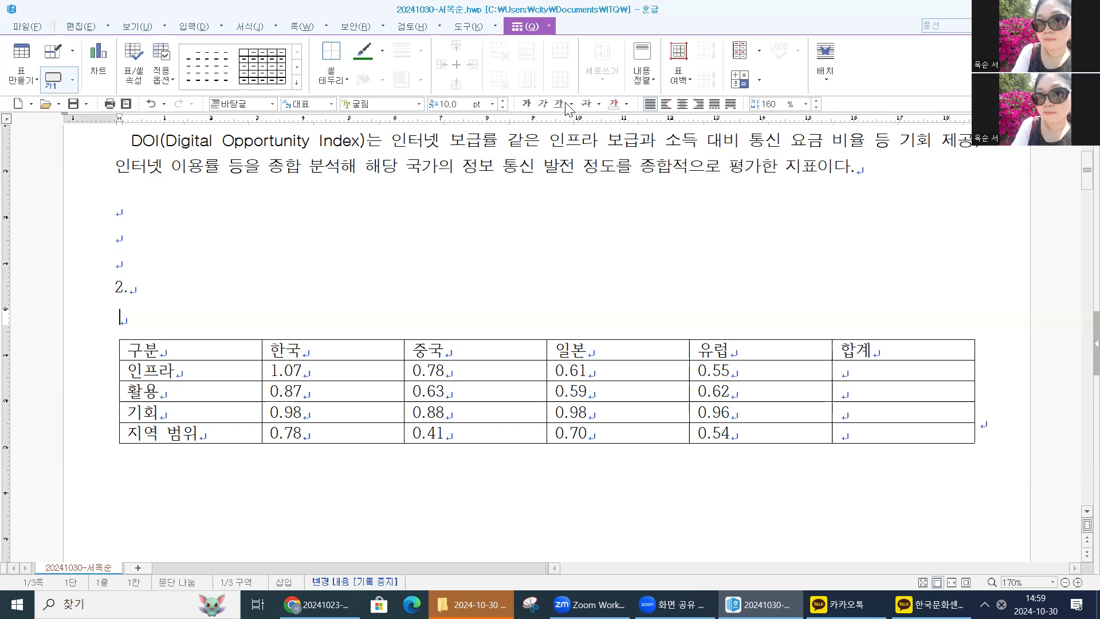
click(699, 104)
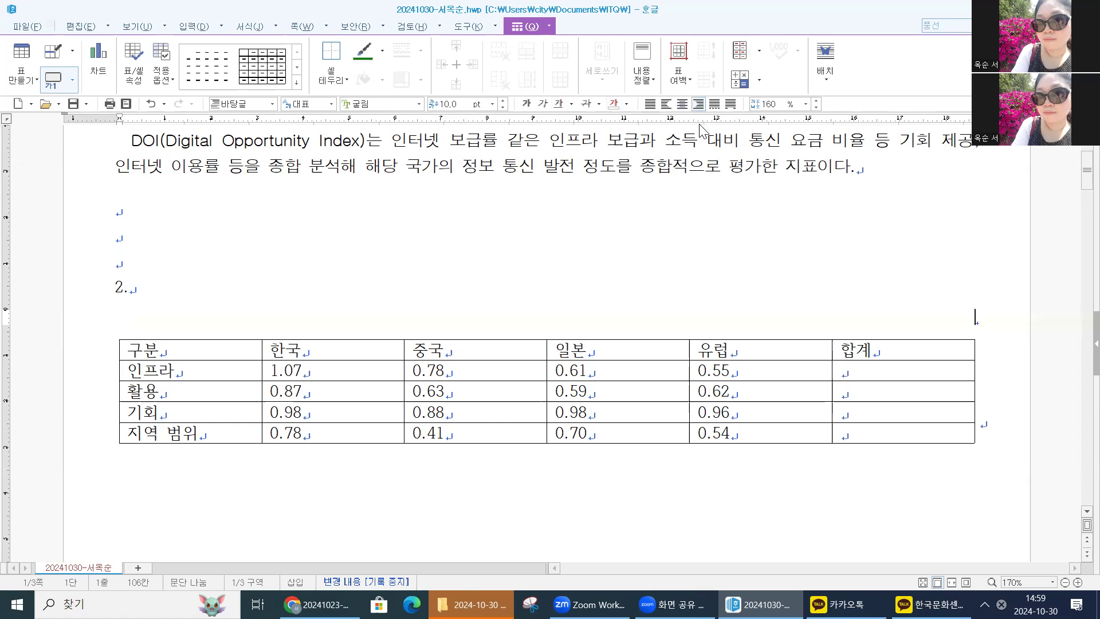
Enter the table caption "우리나라 인구 추이(단위 : 만 명)"
text(우리나라)
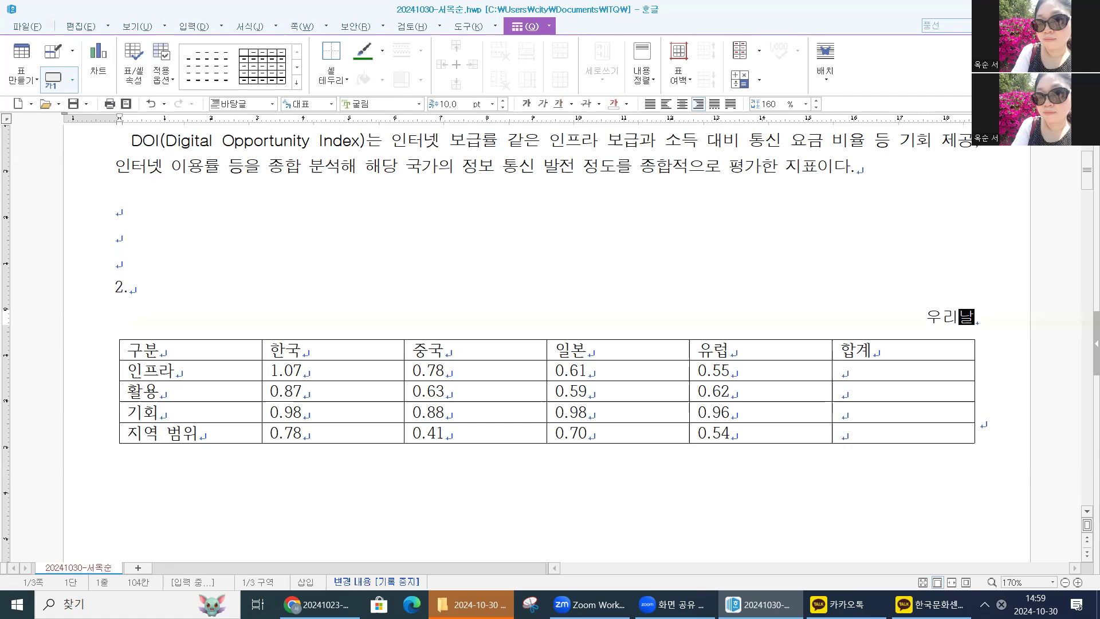
text( 인구 추이)
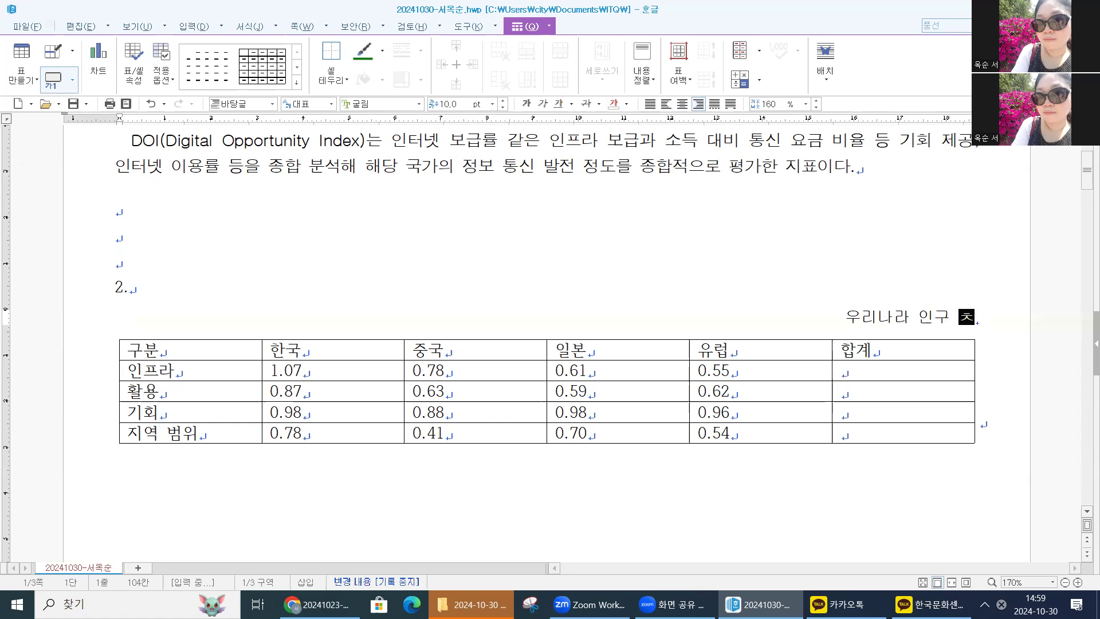
text((당)
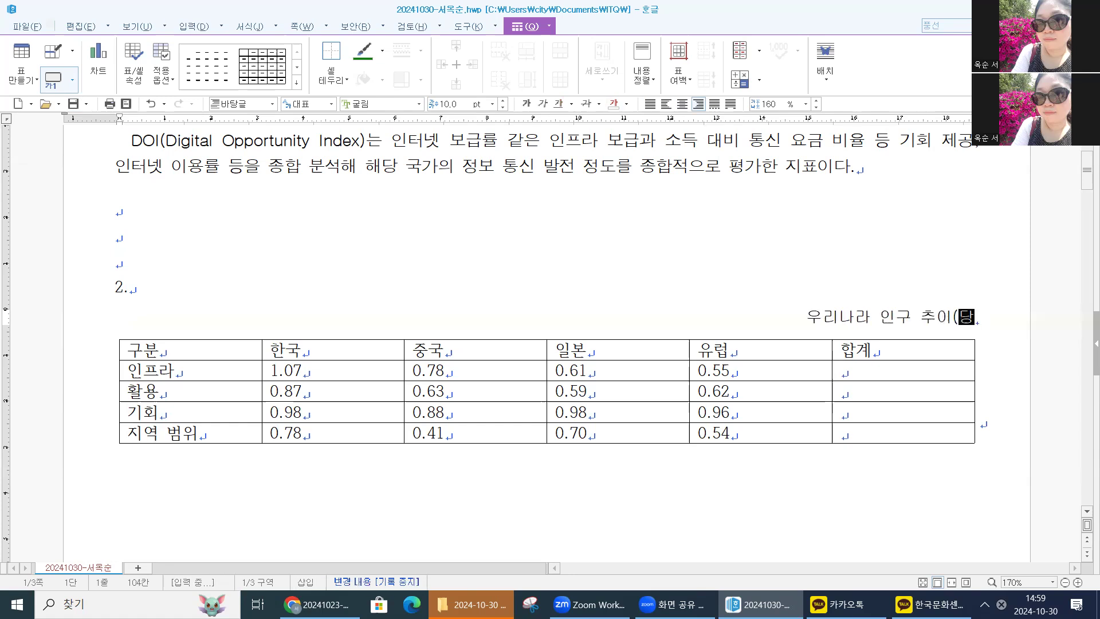
key(BackSpace)
text(단위)
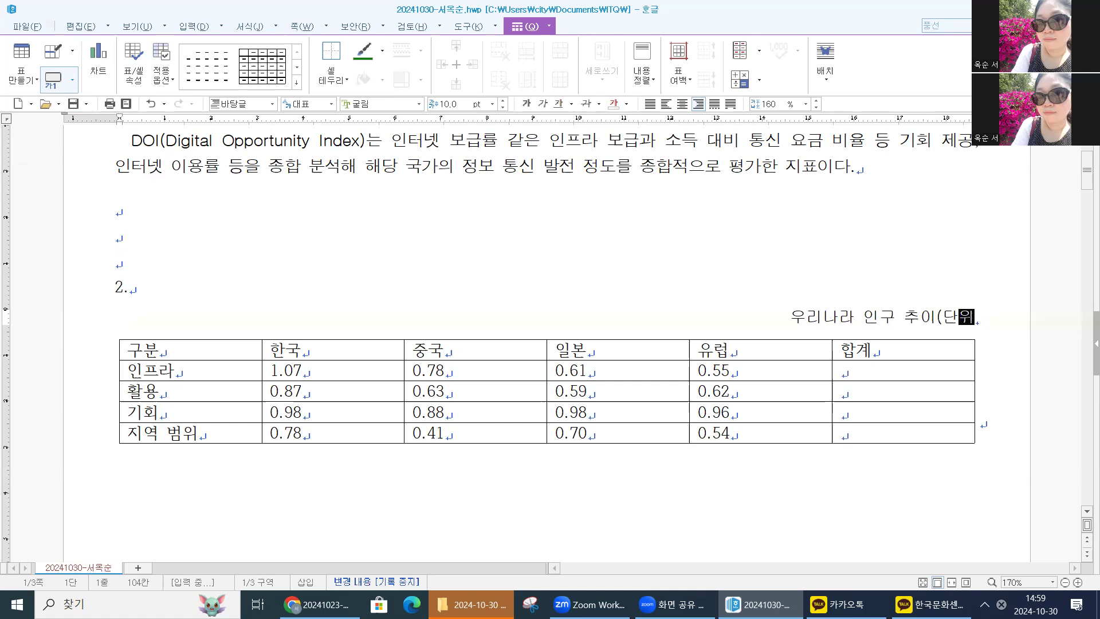
text( : 만 명))
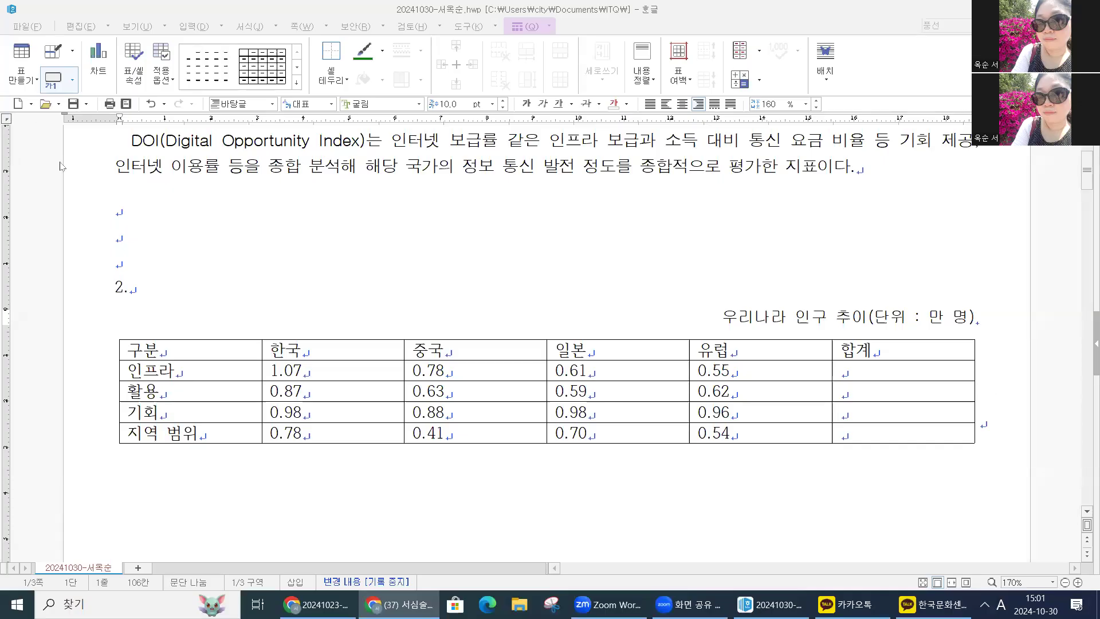
Set the font of all the table's cells to 굴림
click(227, 358)
drag(227, 357, 904, 436)
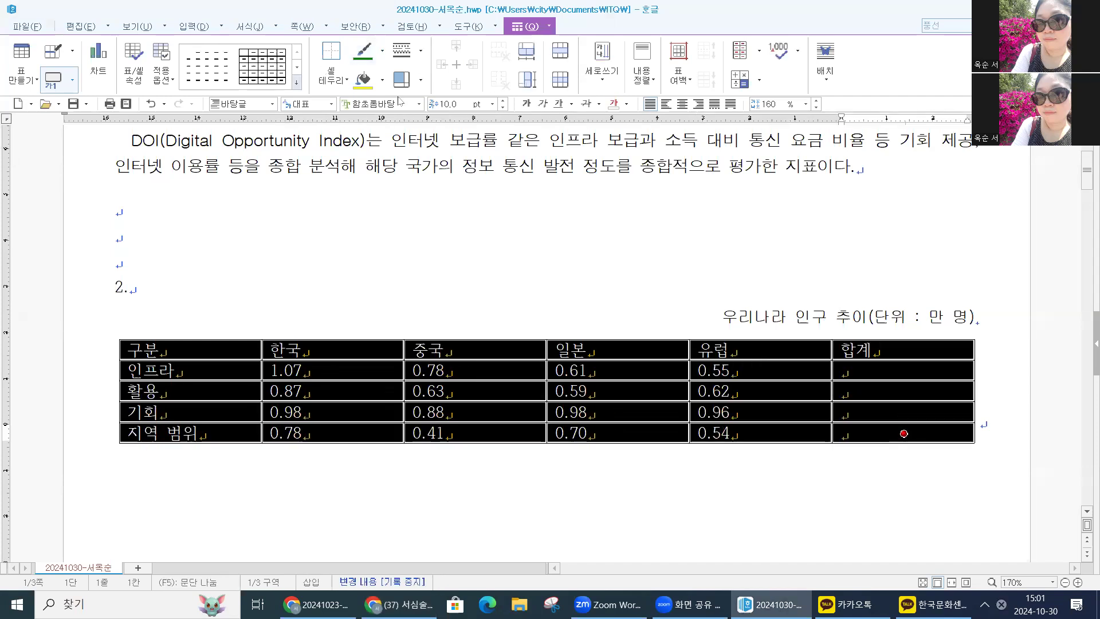
click(417, 104)
click(401, 127)
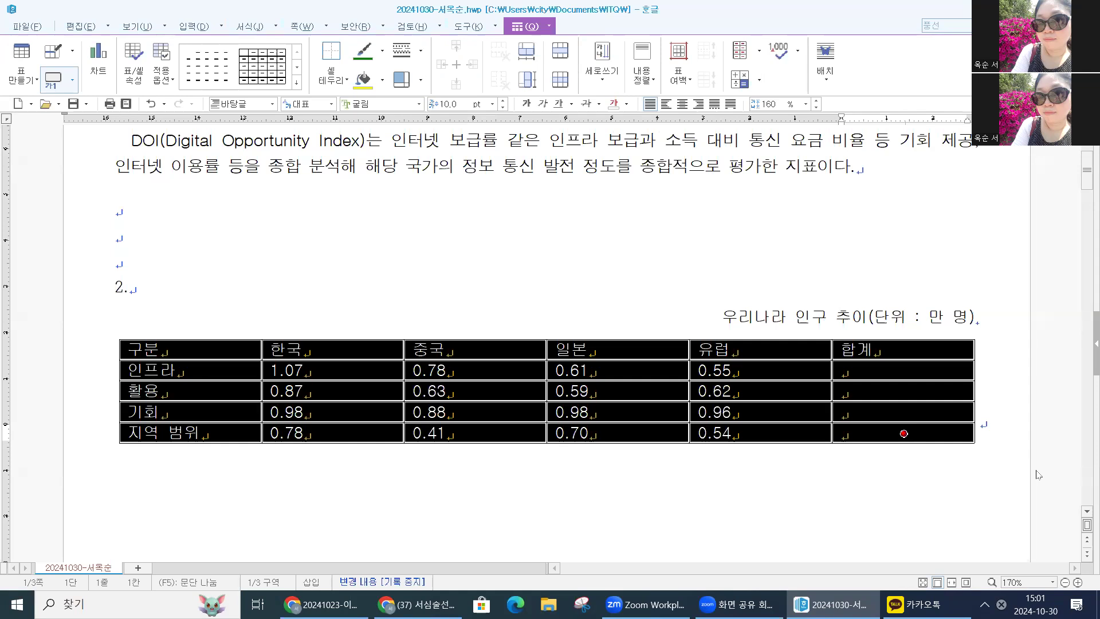
Centre the text in all table cells, and right-align the number cells including the empty 합계 cells
click(679, 107)
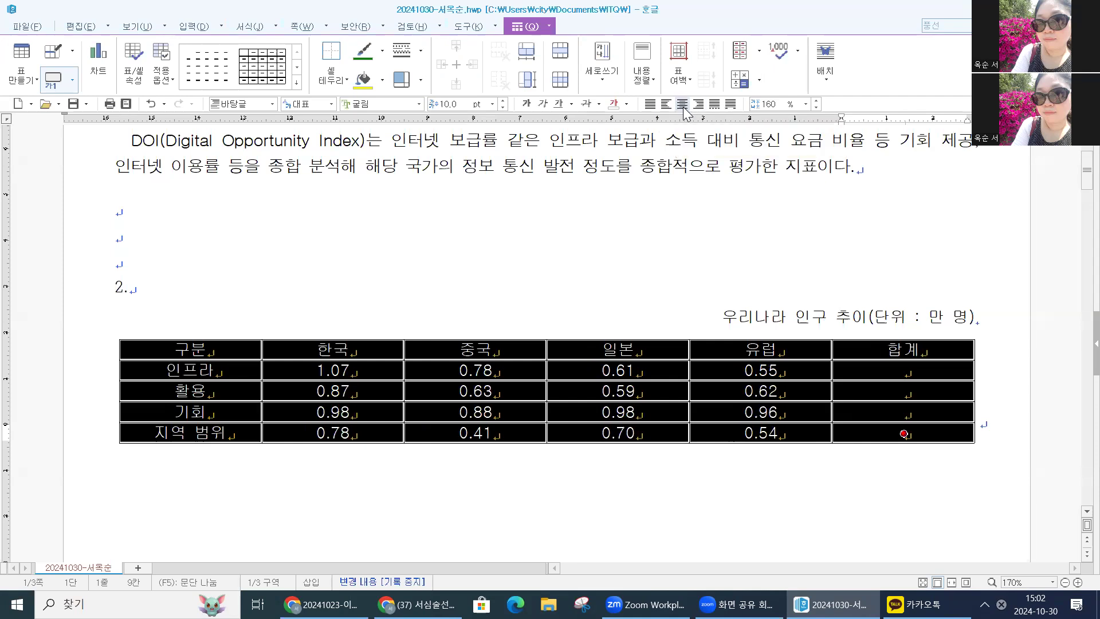
drag(369, 376, 904, 433)
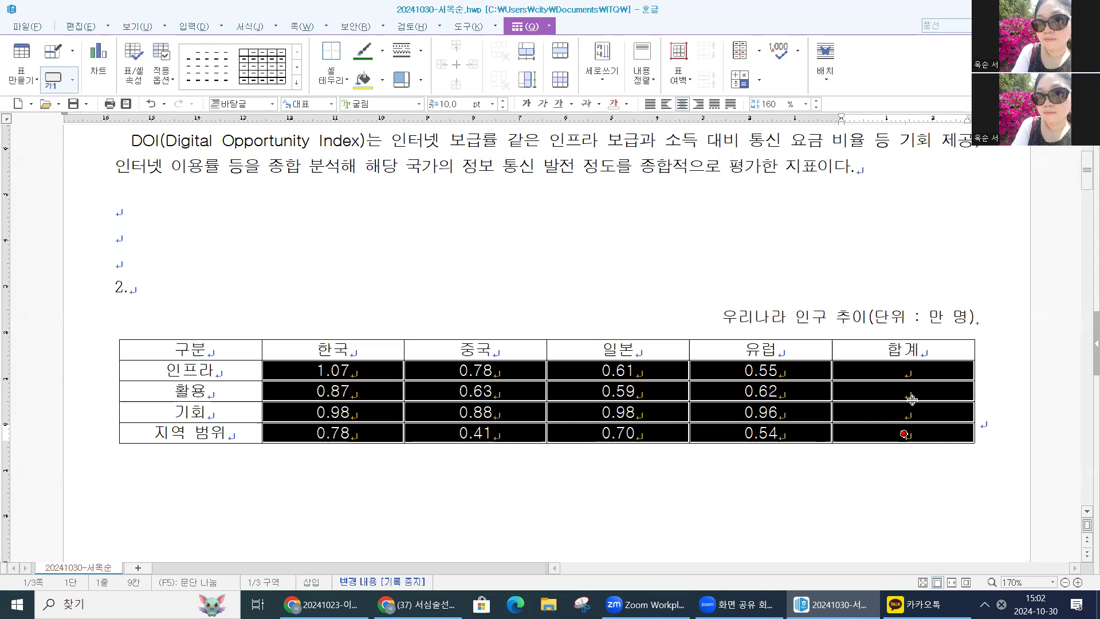
click(698, 104)
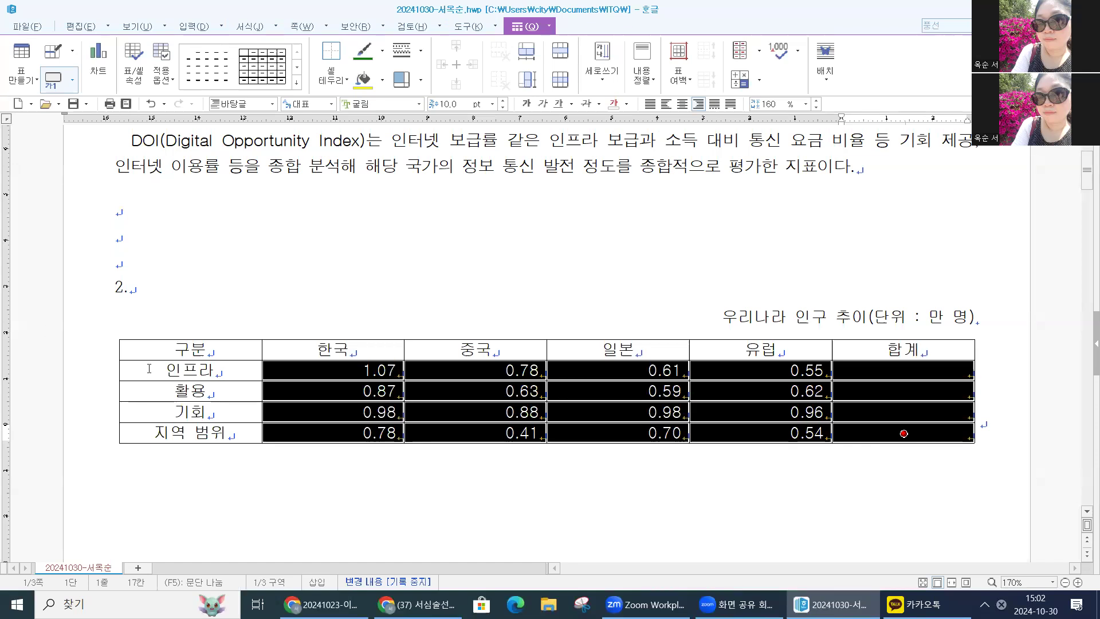
Fill the cells from the 구분 header through the 유럽 column's 기회 row with yellow
drag(204, 349, 711, 412)
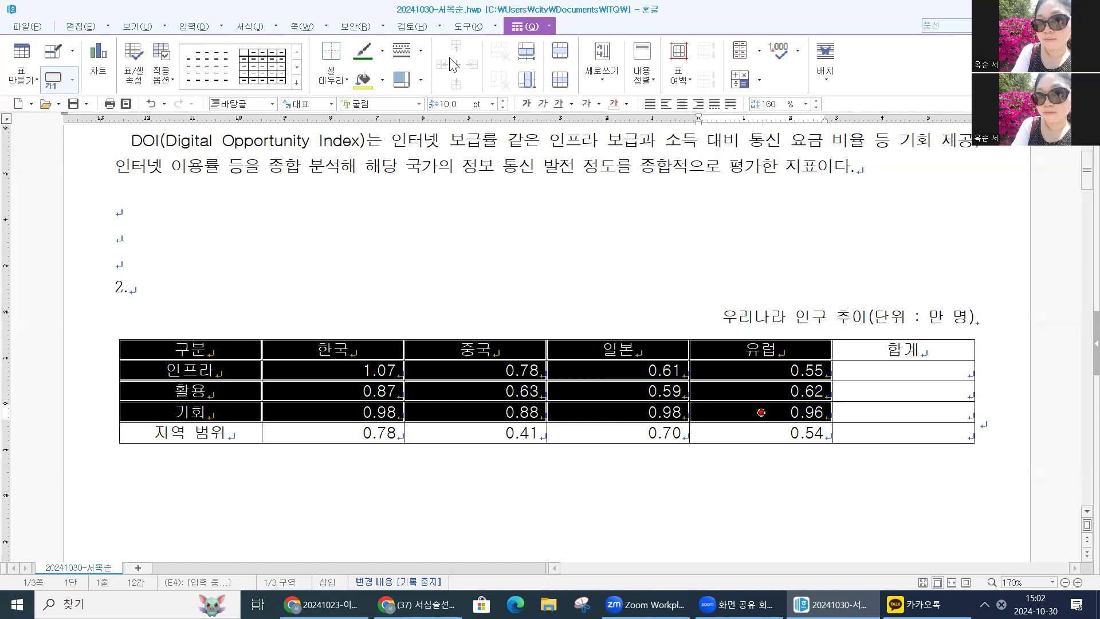
click(380, 81)
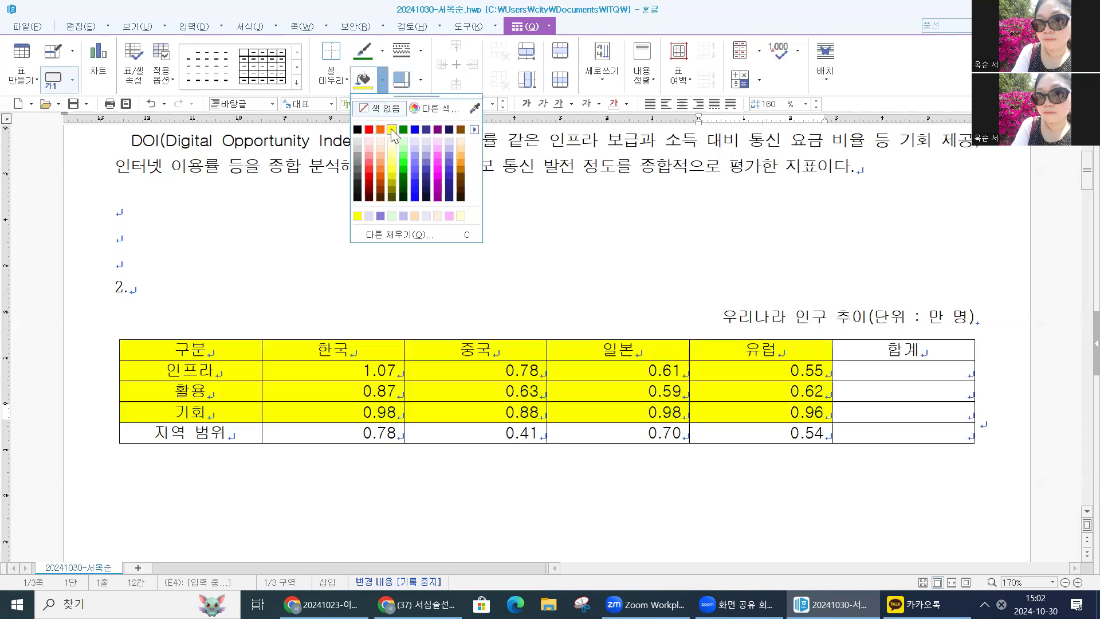
click(392, 130)
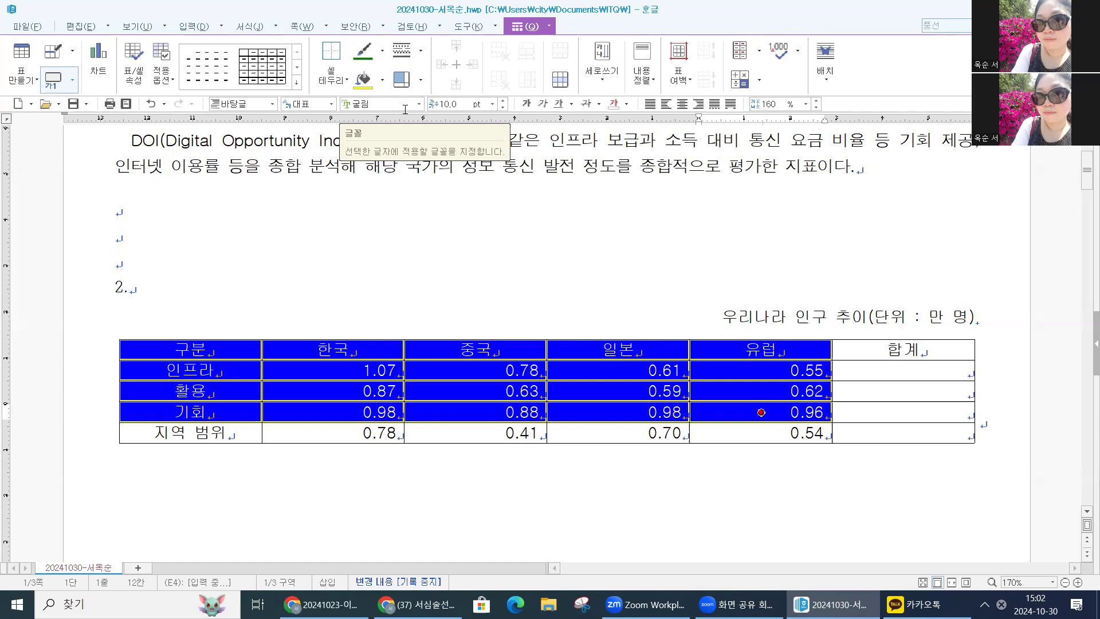
key(Escape)
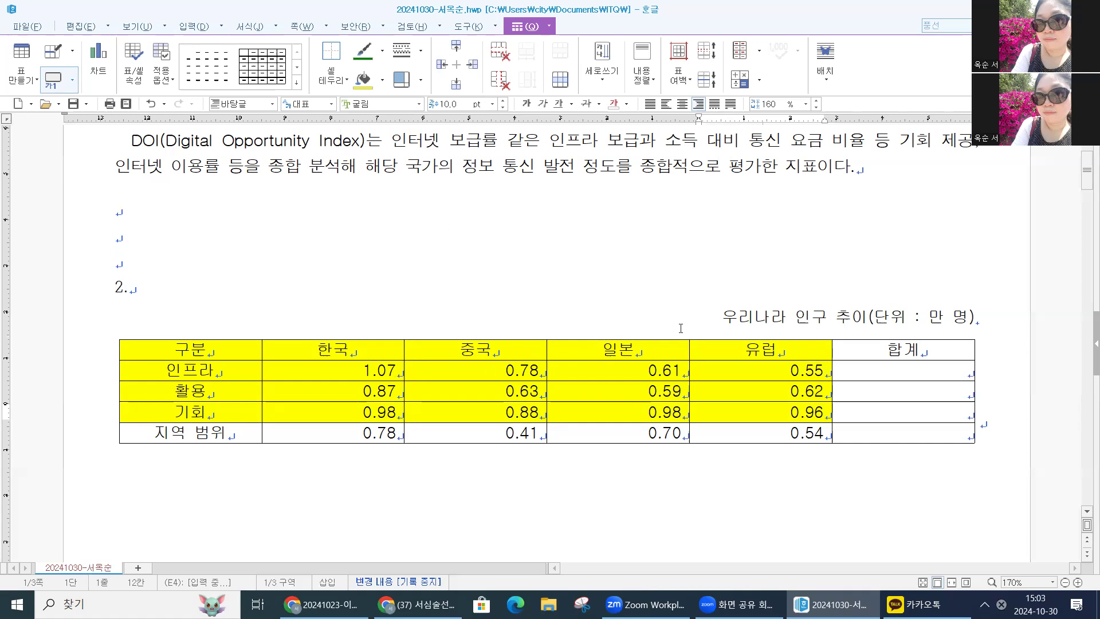
Fill the 합계 column for the 인프라, 활용 and 기회 rows with a block sum of their values
click(895, 433)
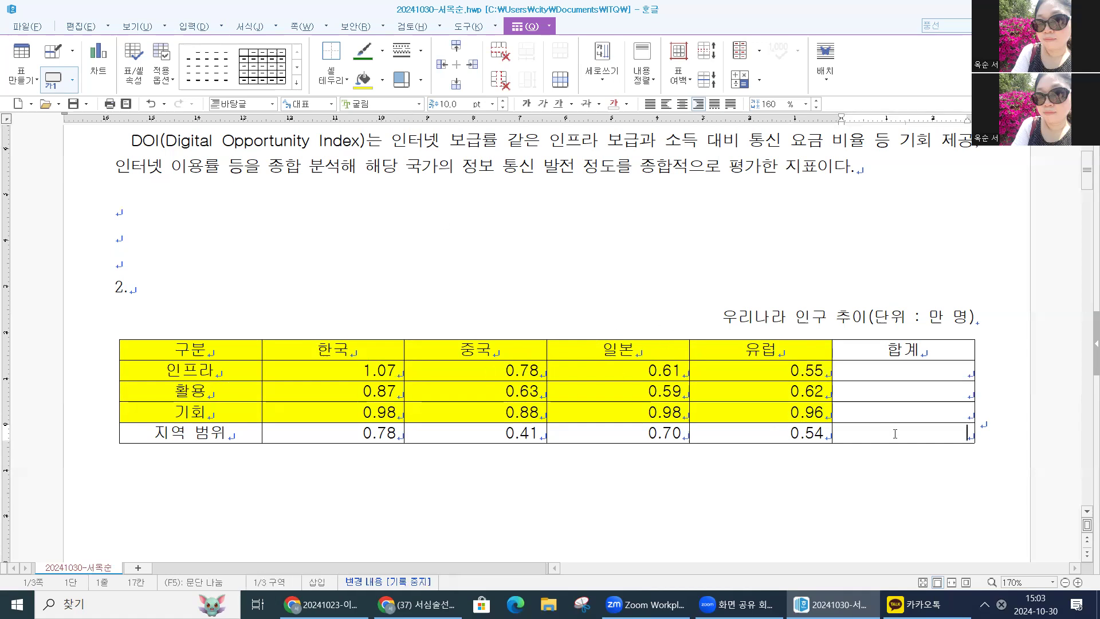
drag(371, 370, 883, 422)
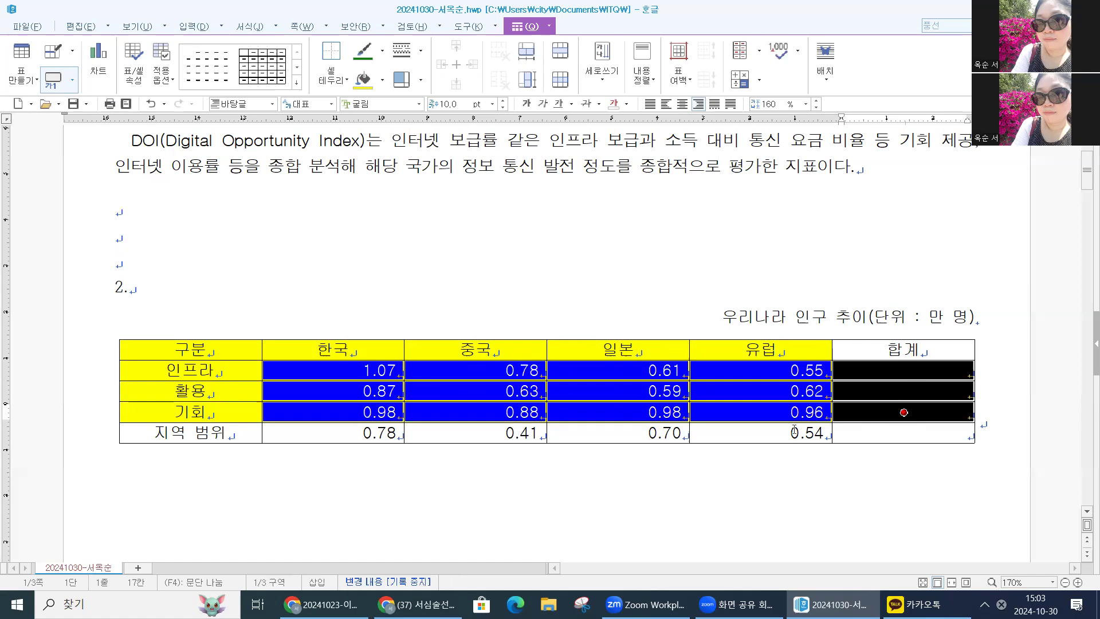
click(1006, 386)
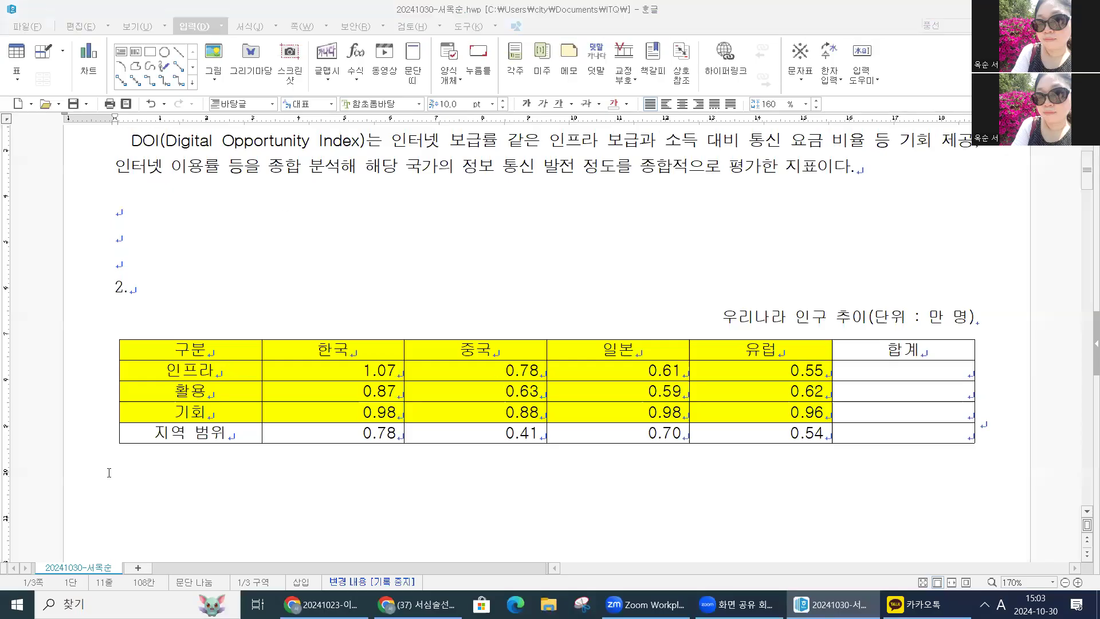
drag(313, 374, 864, 408)
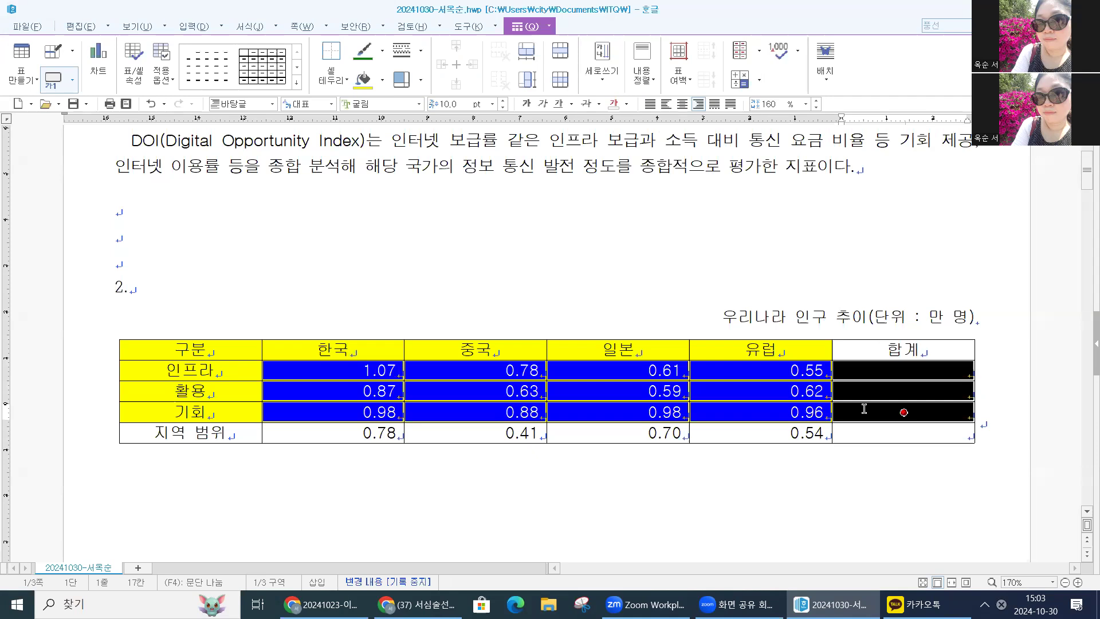
right_click(864, 408)
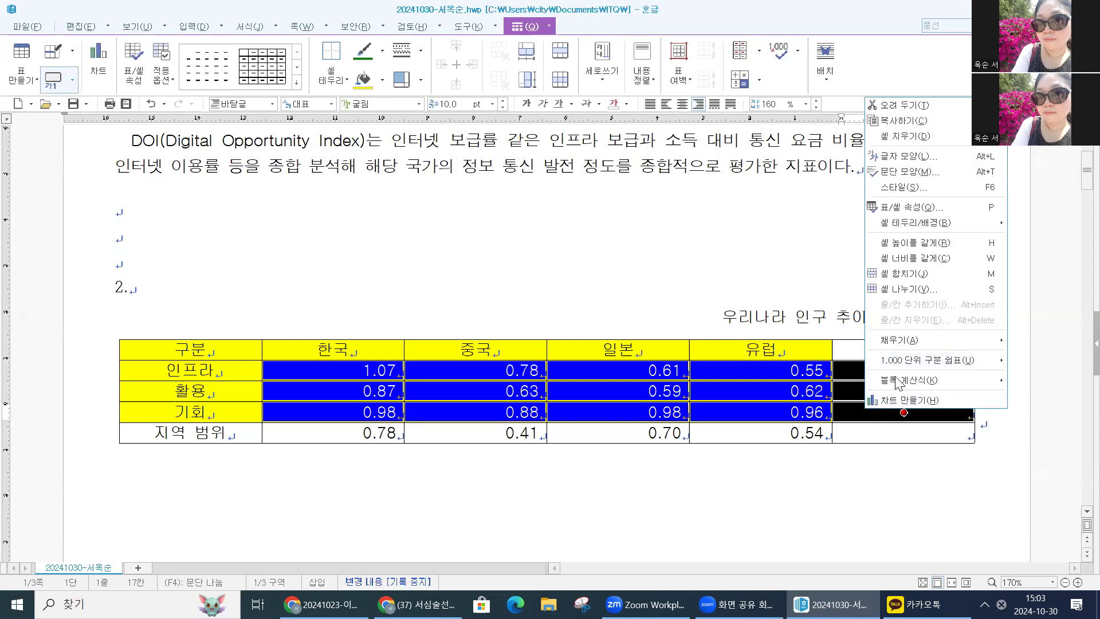
mouse_move(896, 378)
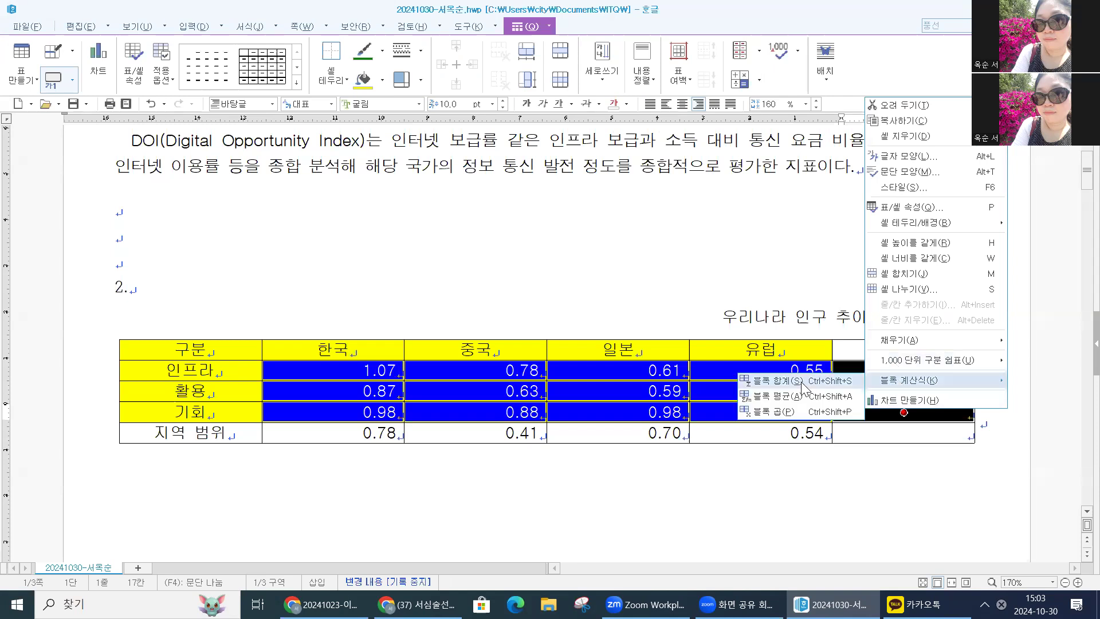
click(778, 380)
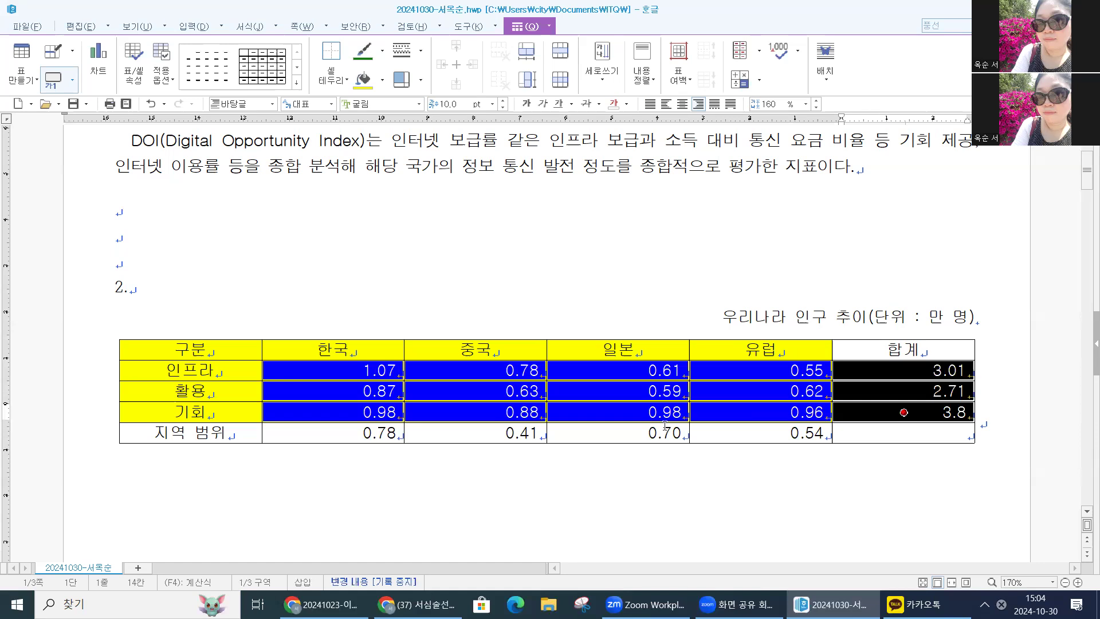
Apply a 0.5 mm double line to the outer border of the whole table
click(270, 415)
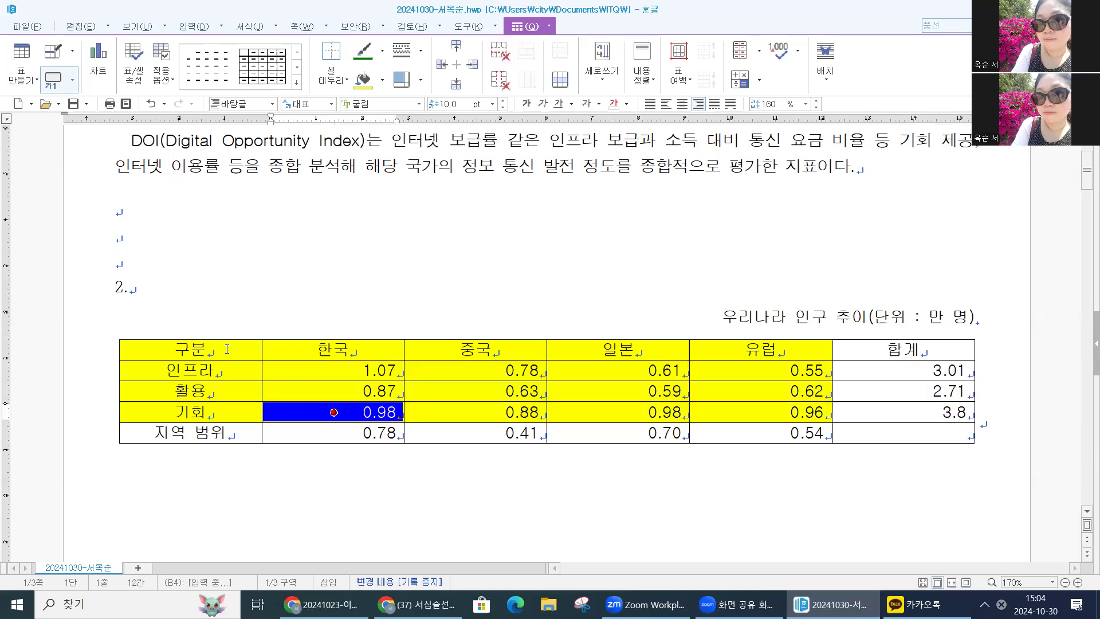
click(227, 349)
drag(439, 373, 904, 434)
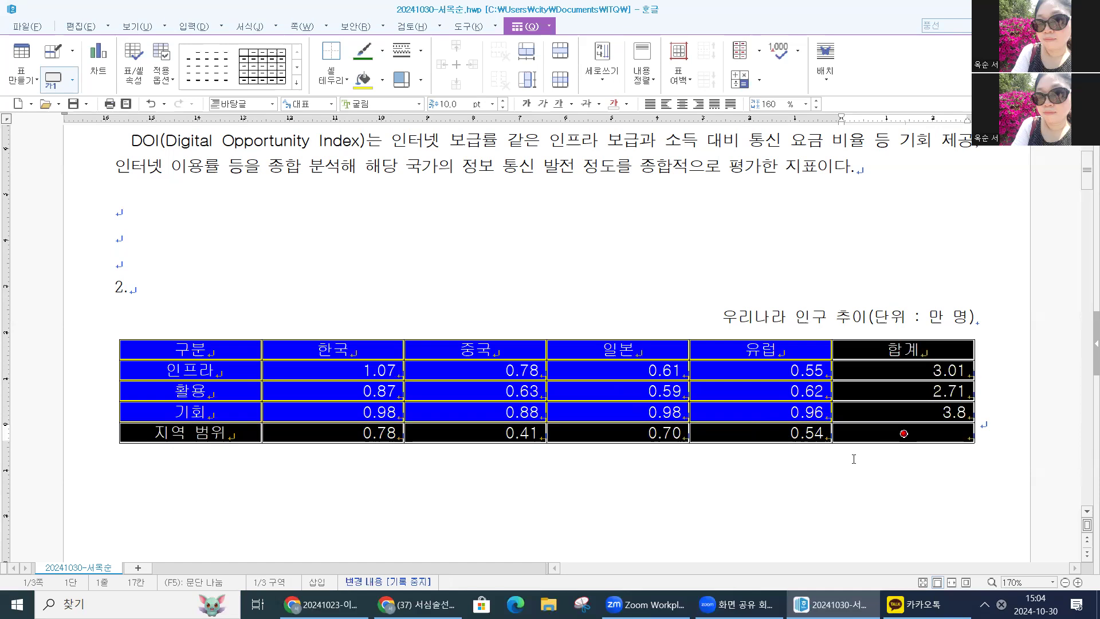
key(l)
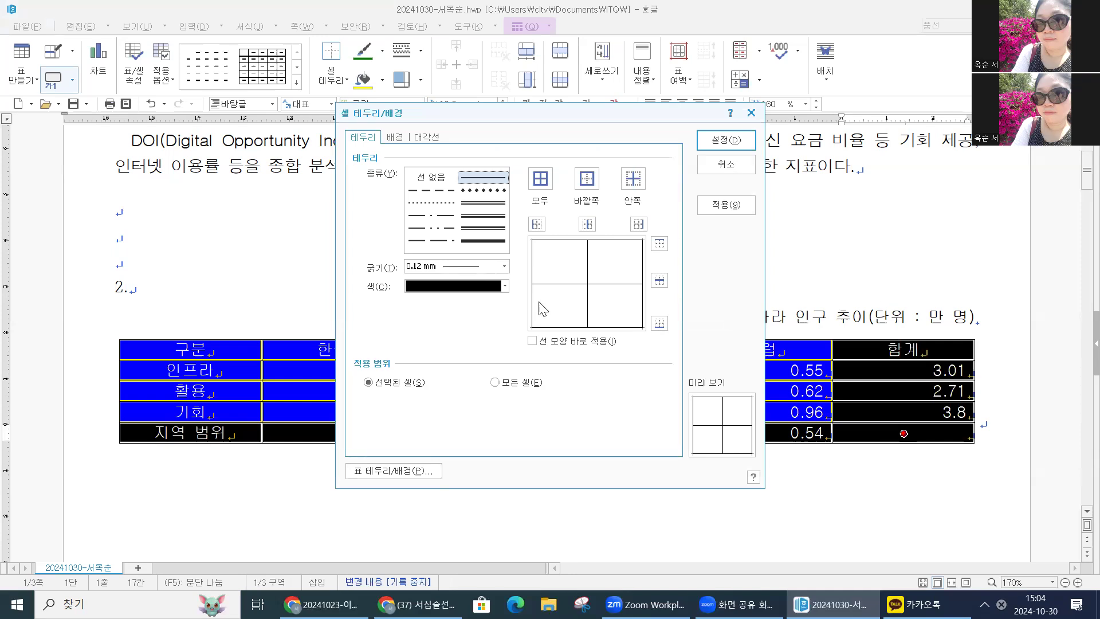
click(481, 204)
click(588, 182)
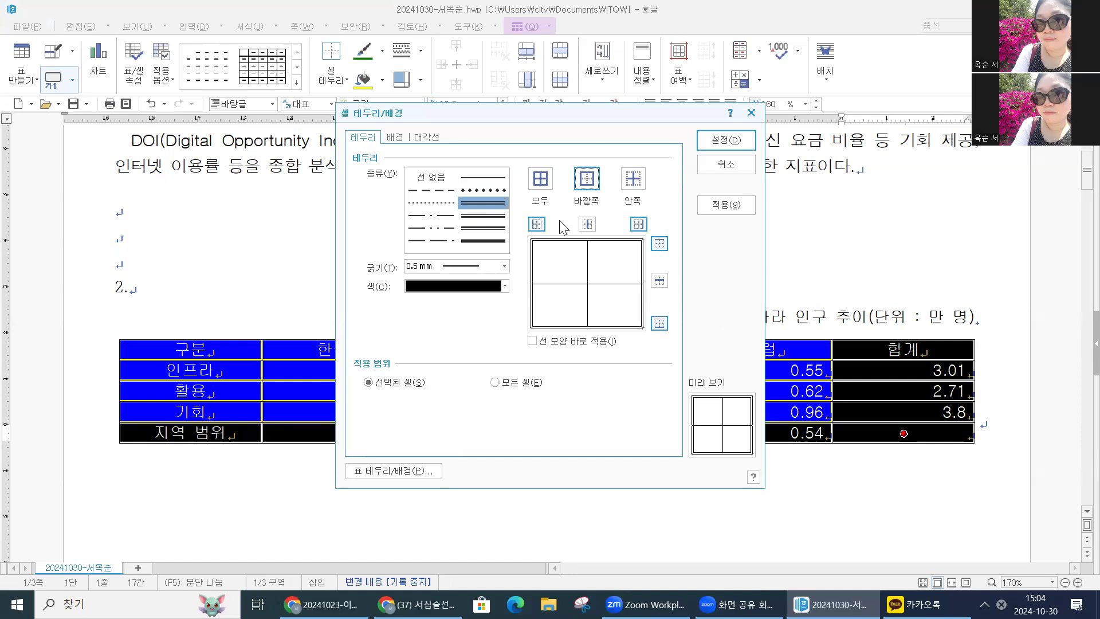
click(726, 140)
click(452, 293)
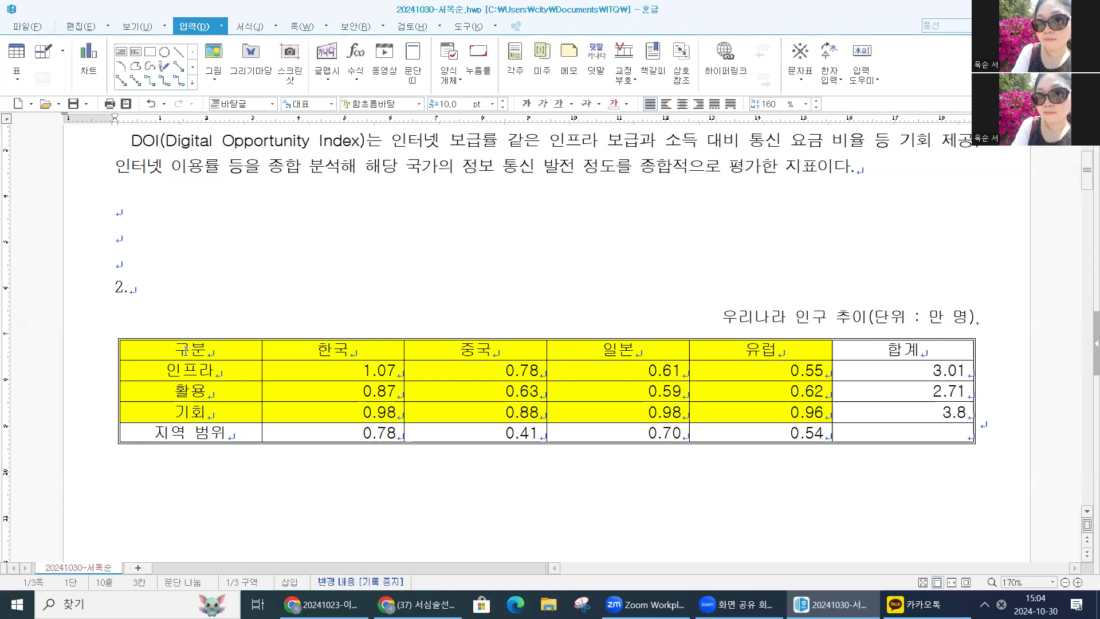
Apply a 0.5 mm double line to the right edge of the table's first column, from 구분 through 지역 범위
drag(188, 351, 191, 433)
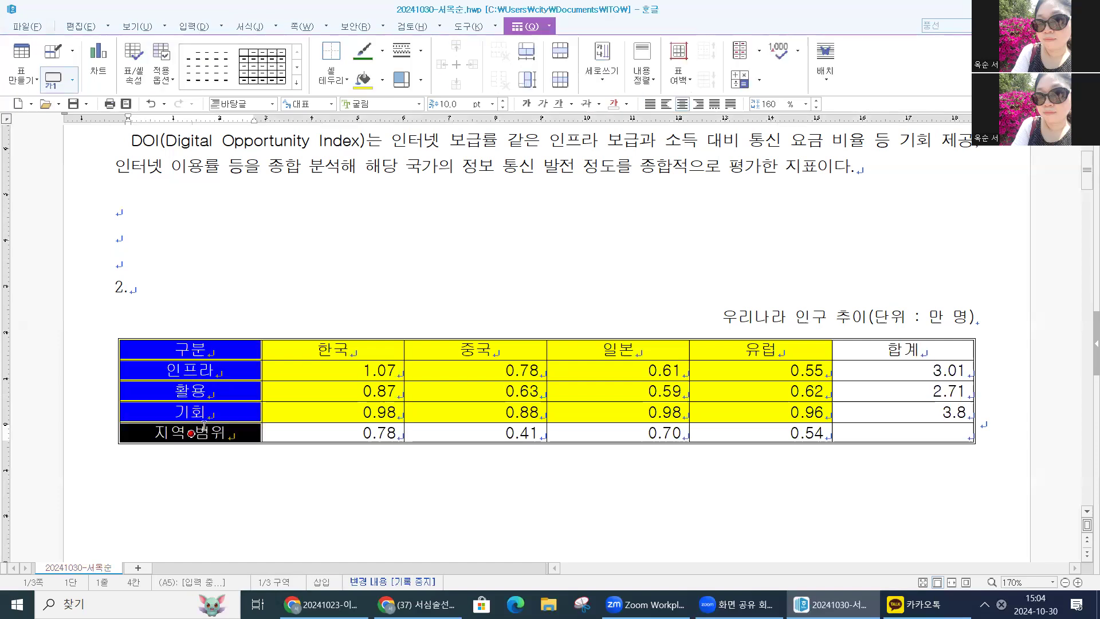
key(l)
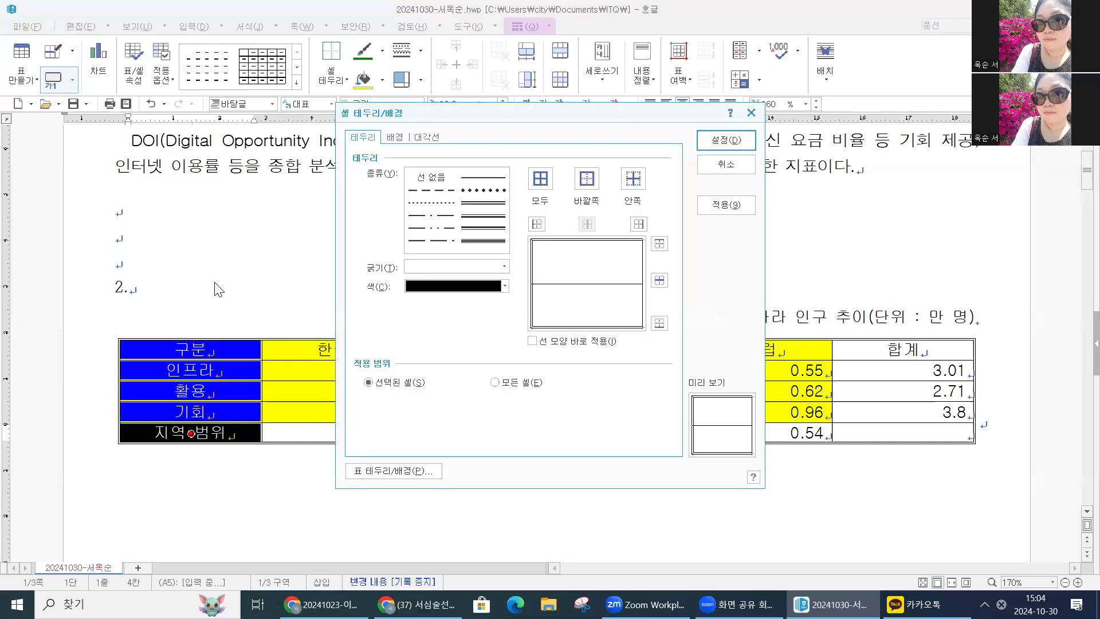
click(483, 203)
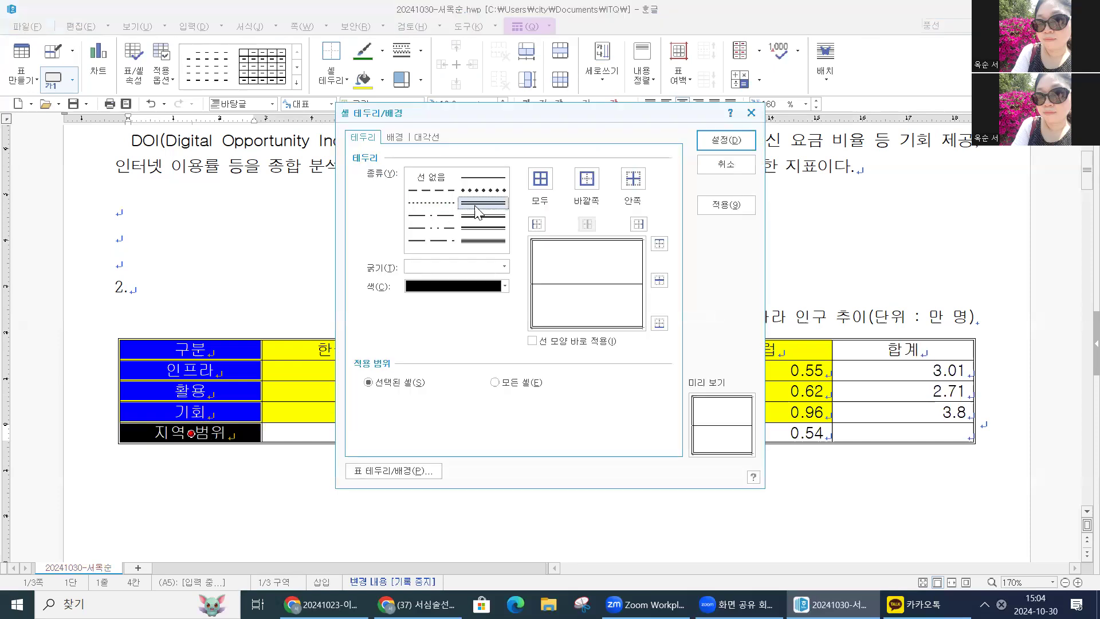
click(637, 225)
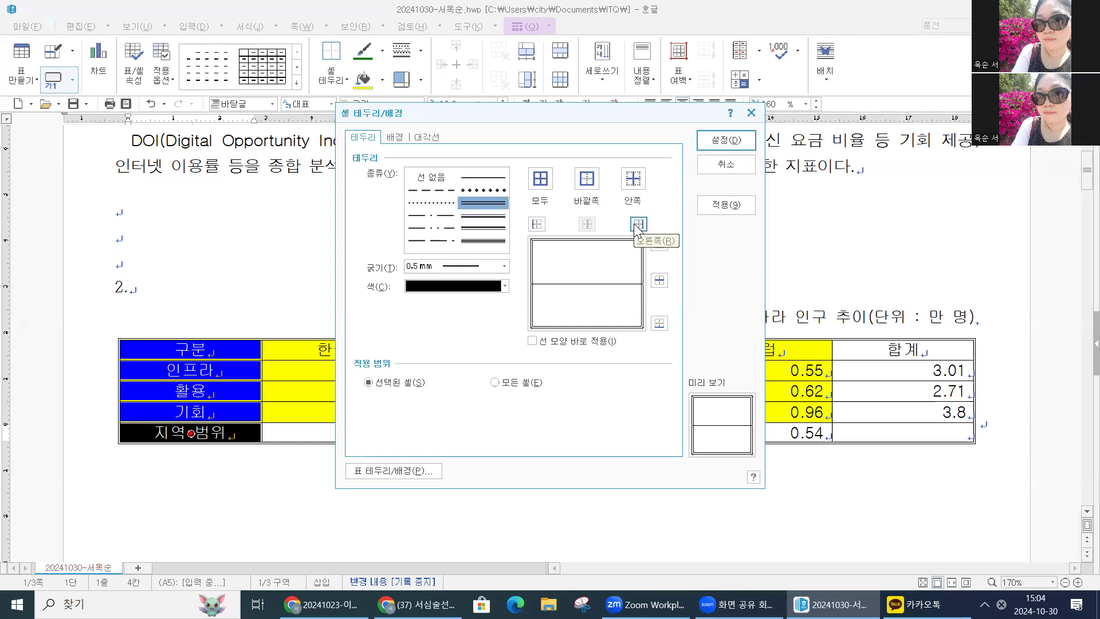
click(725, 141)
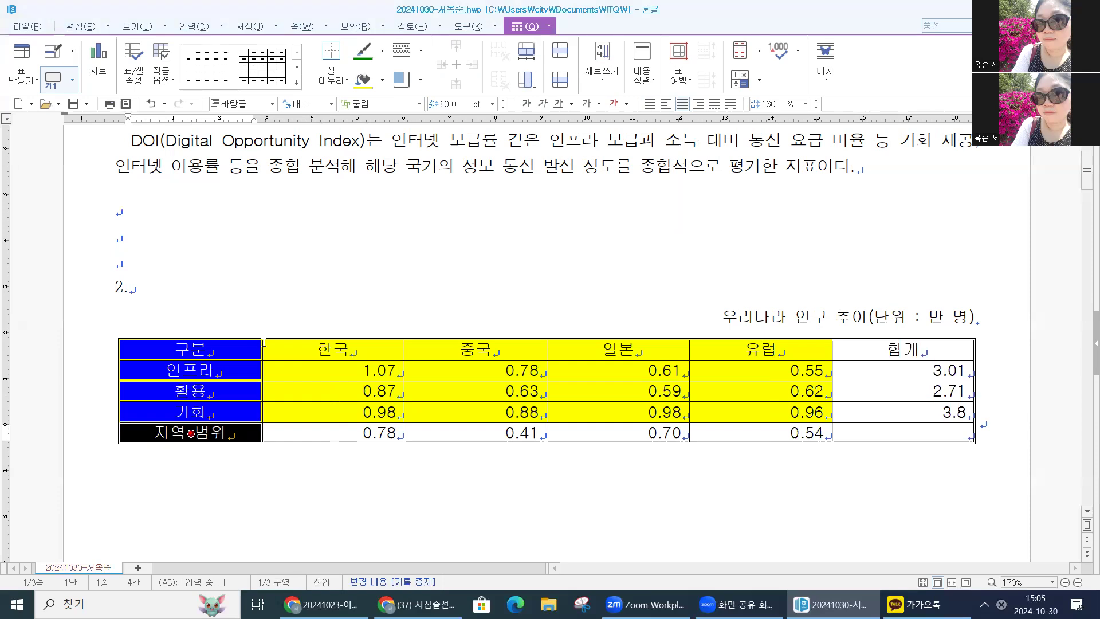
click(400, 289)
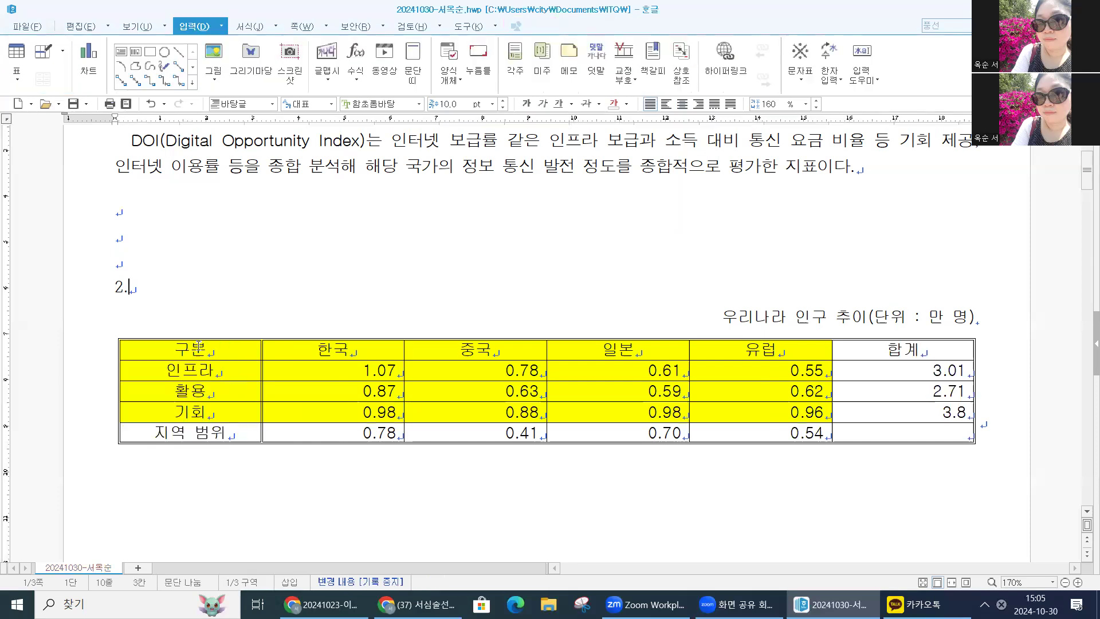
Apply a 0.5 mm double line around the outside of the header row, from 구분 through 합계
click(168, 351)
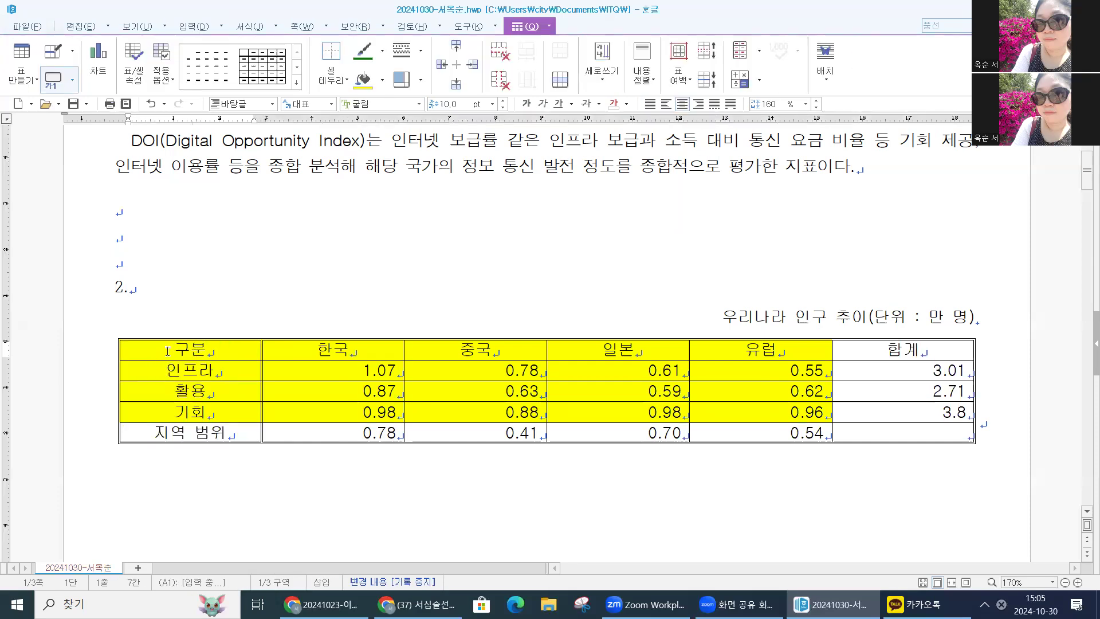
drag(168, 351, 906, 352)
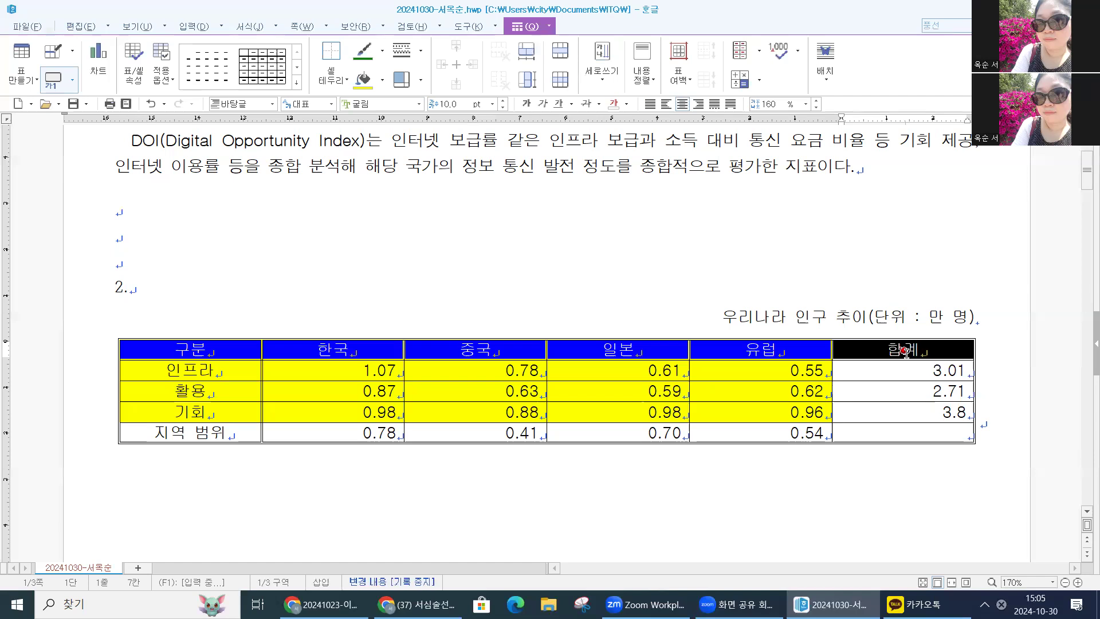
key(l)
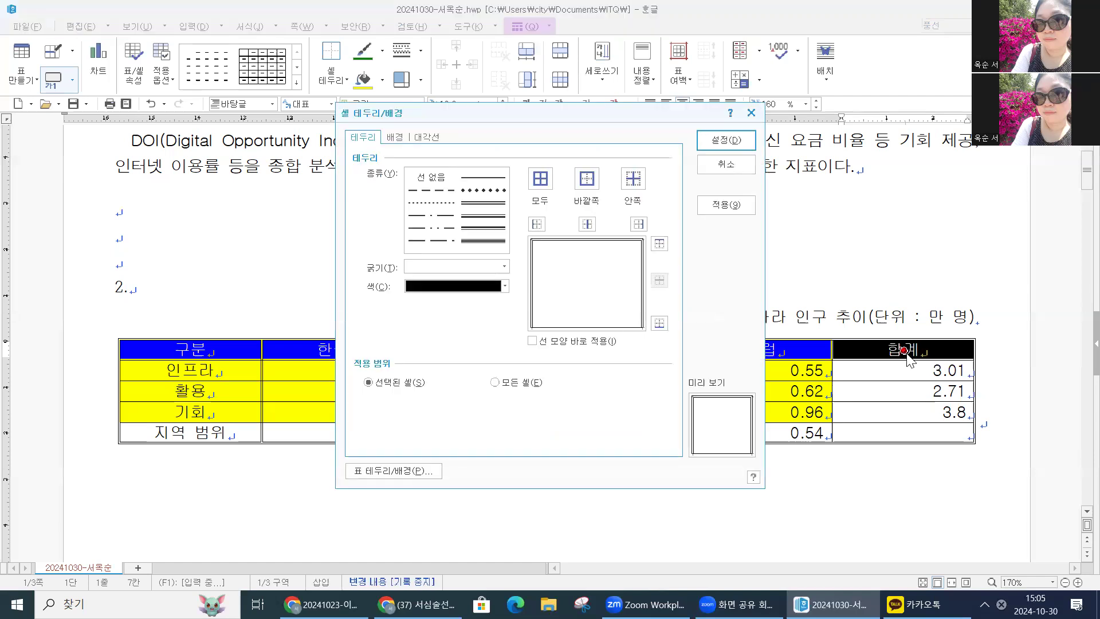
click(475, 203)
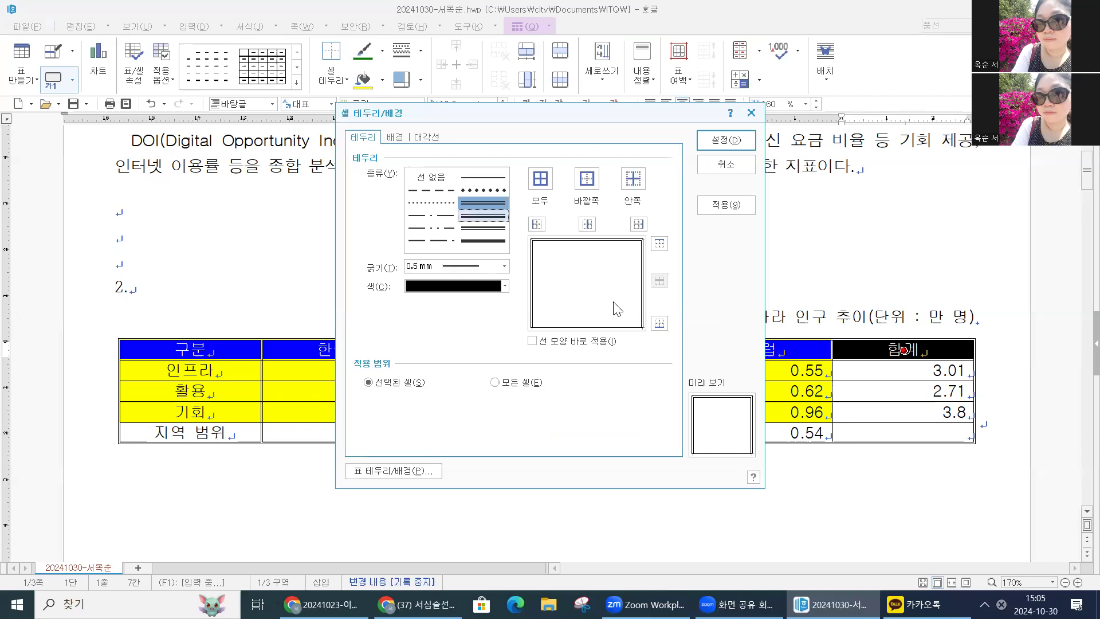
click(580, 183)
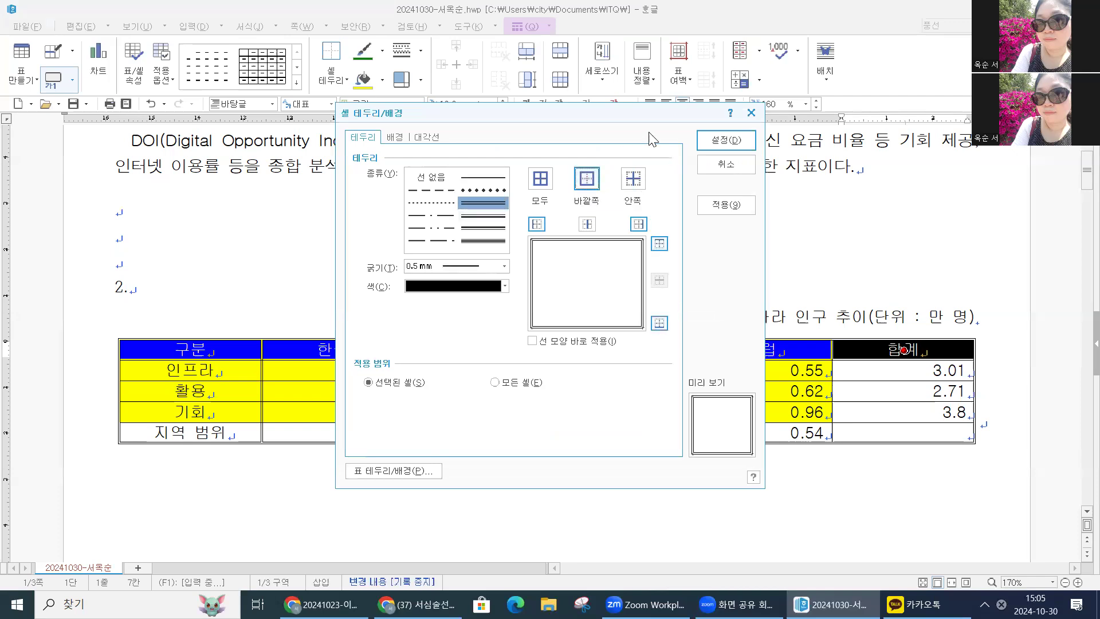
click(725, 141)
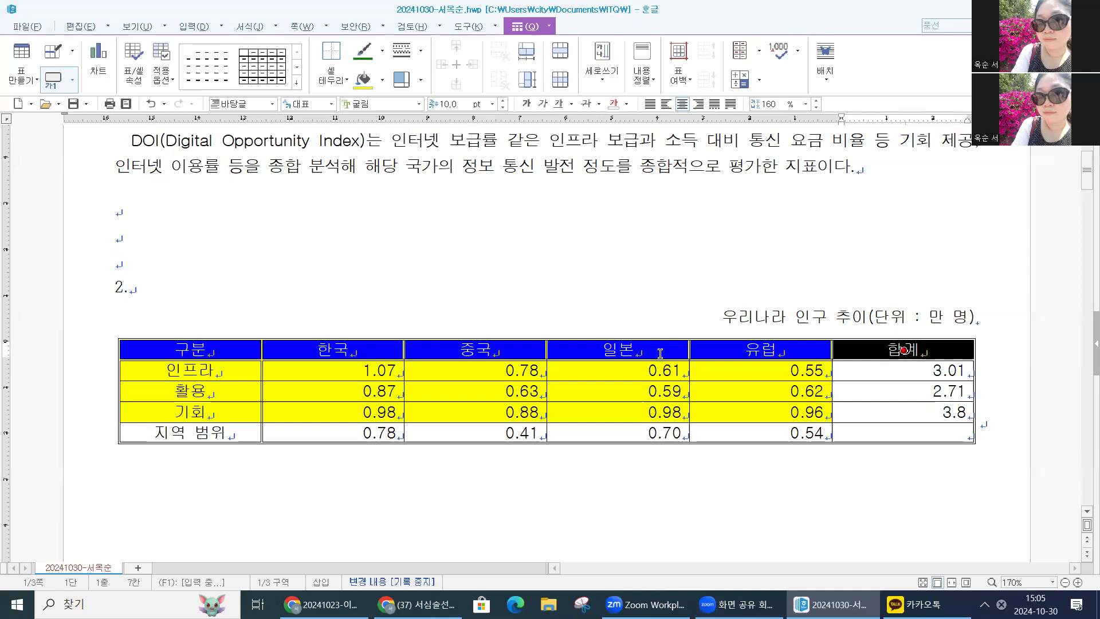
Narrow all the table's columns evenly by four increments, keeping the header row selected for the resize
key(ctrl+Left)
key(ctrl+Left)
key(ctrl+Left)
key(ctrl+Left)
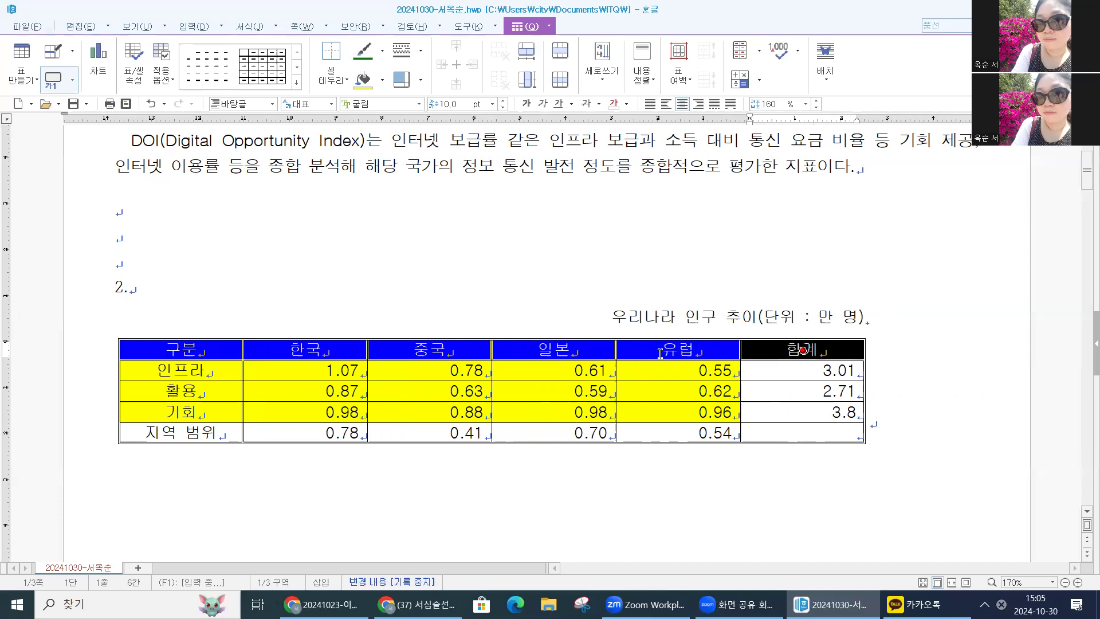
click(865, 432)
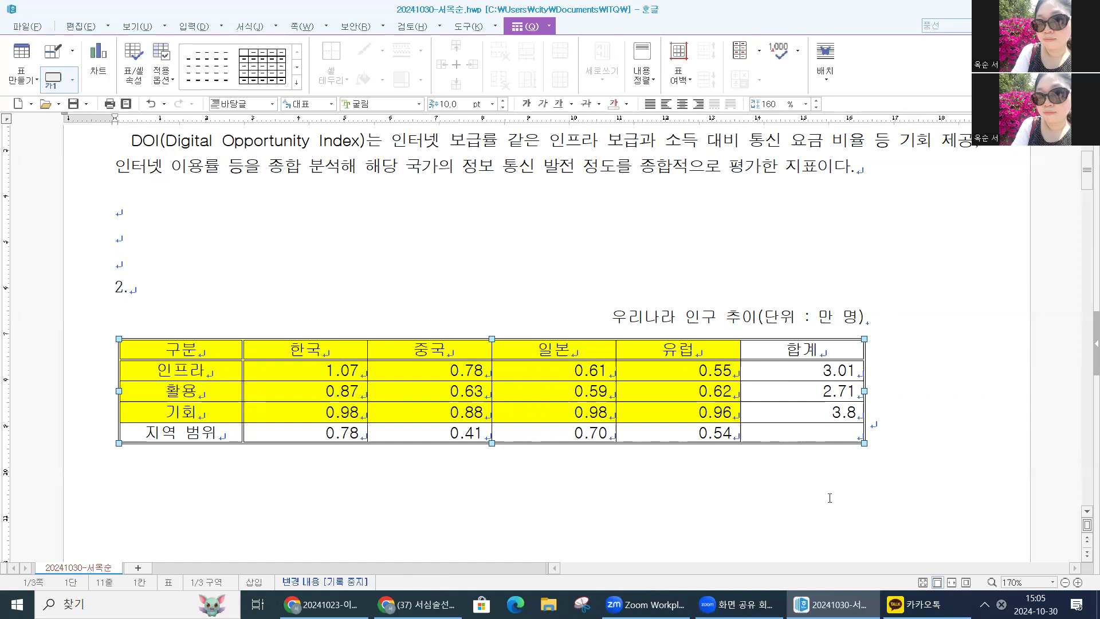
click(908, 431)
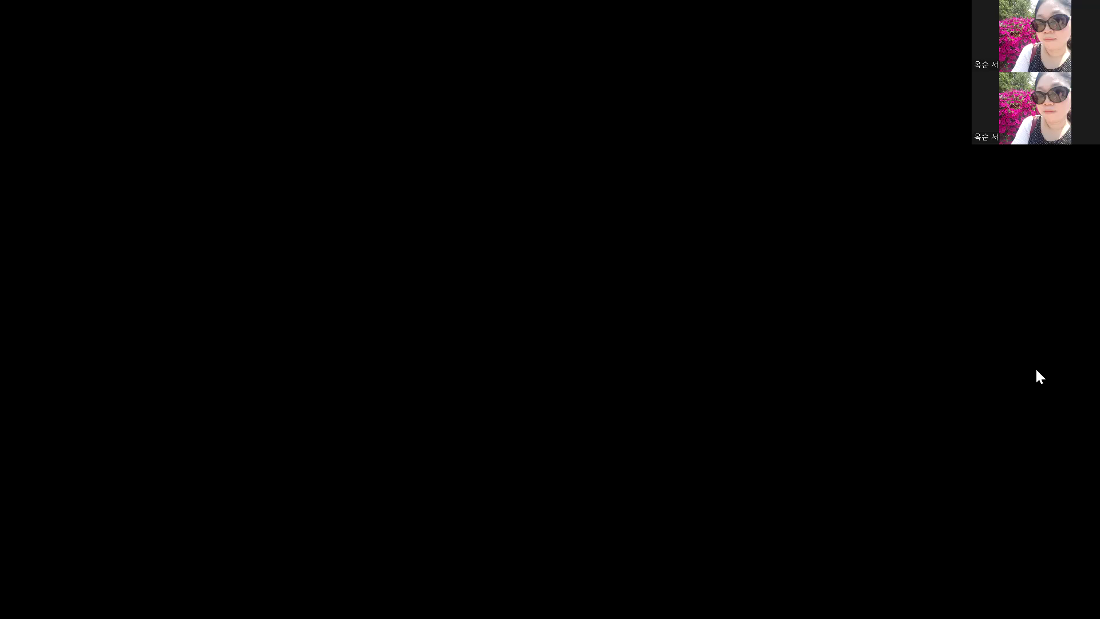
Cross out the empty 합계 cell in the 지역 범위 row with both single-line diagonals
click(802, 434)
key(F5)
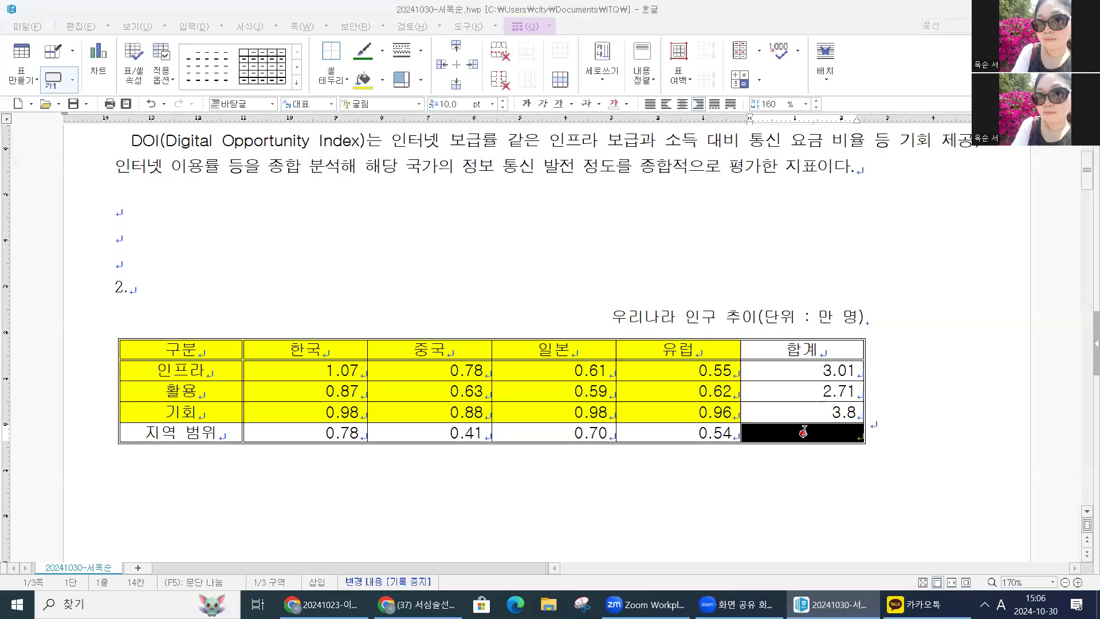
click(810, 432)
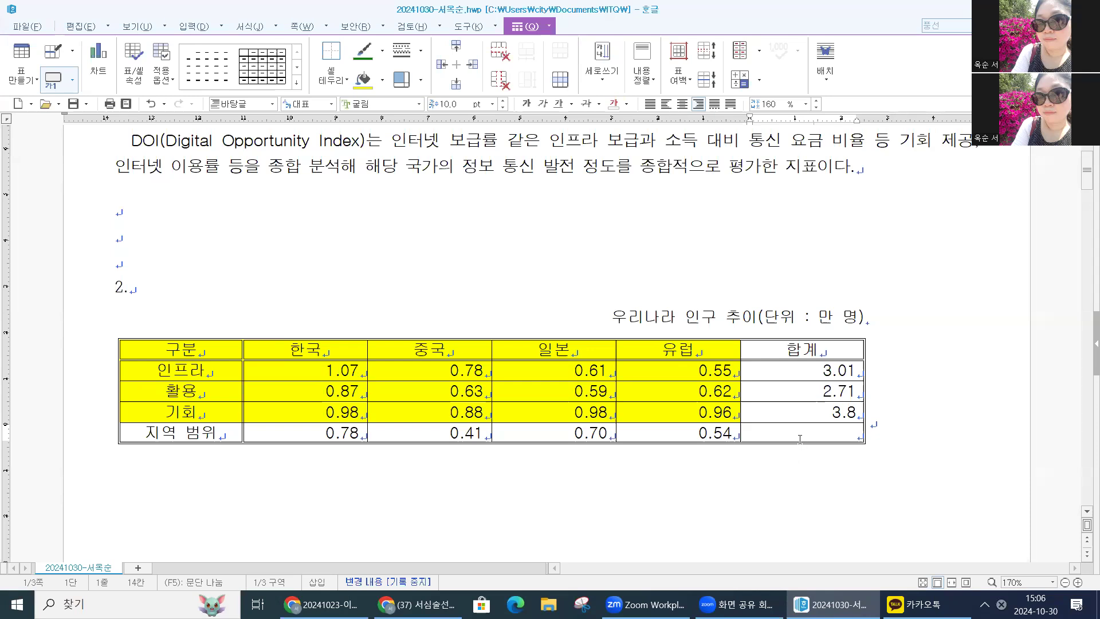
key(F5)
right_click(801, 434)
key(Escape)
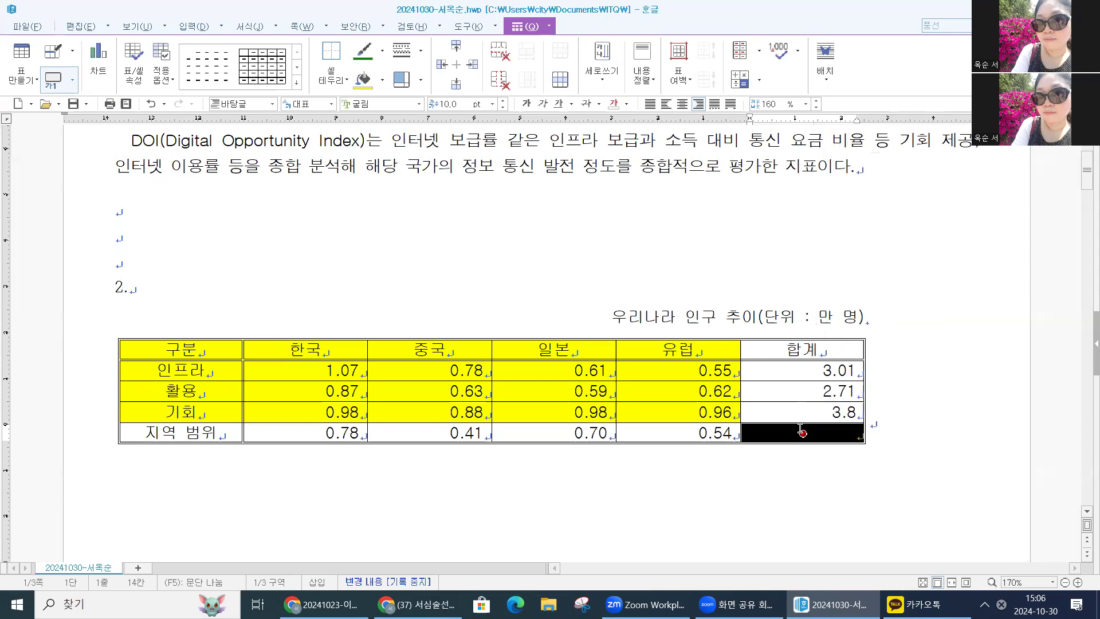
key(l)
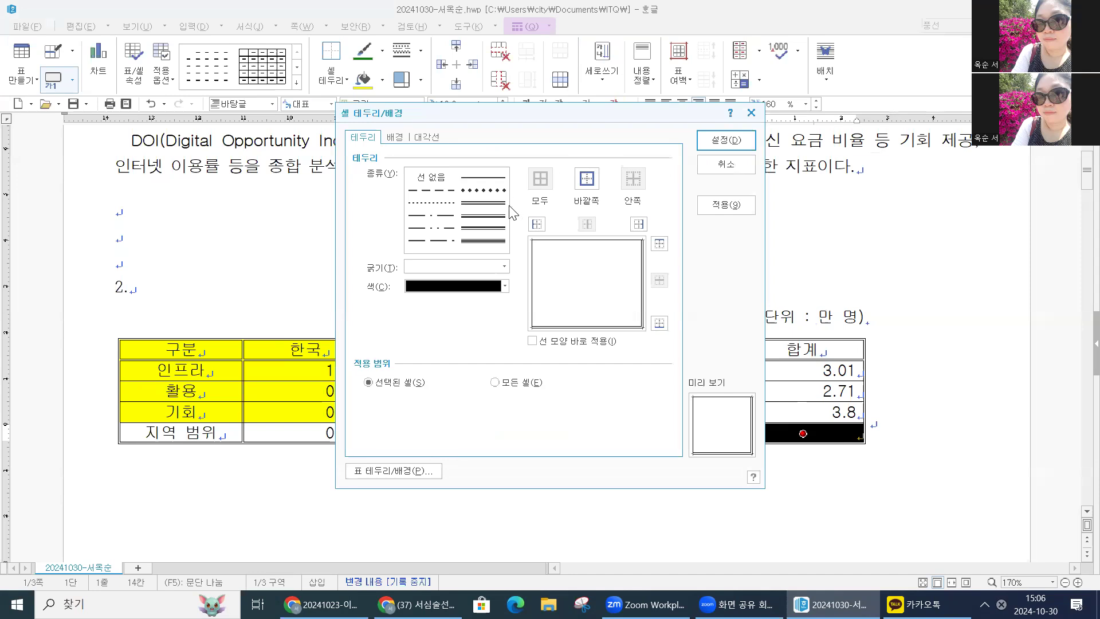
click(483, 178)
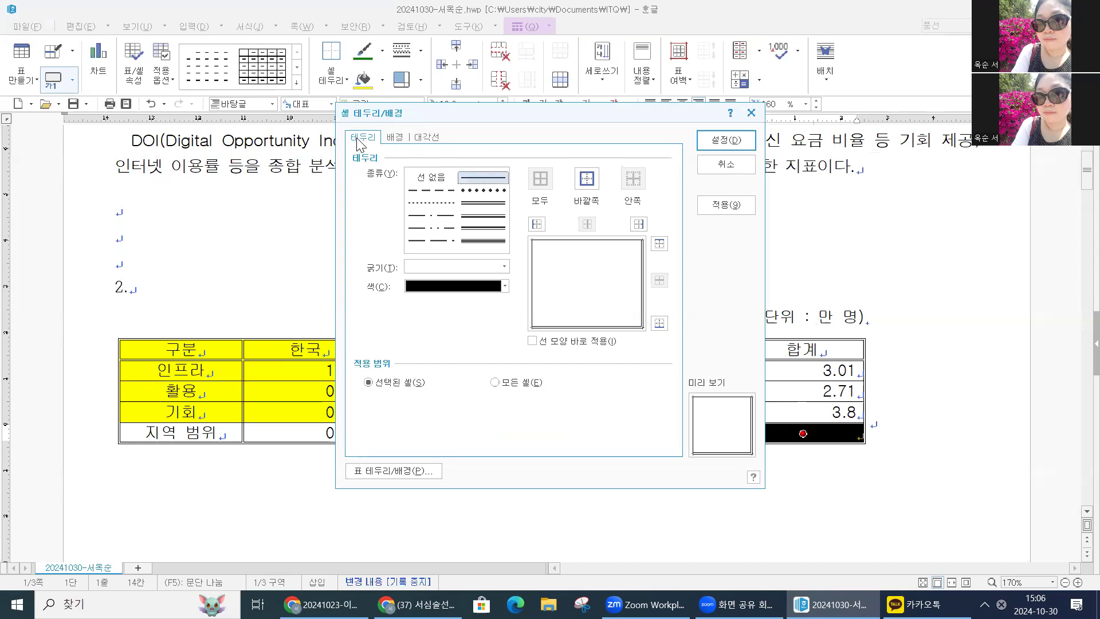
click(424, 138)
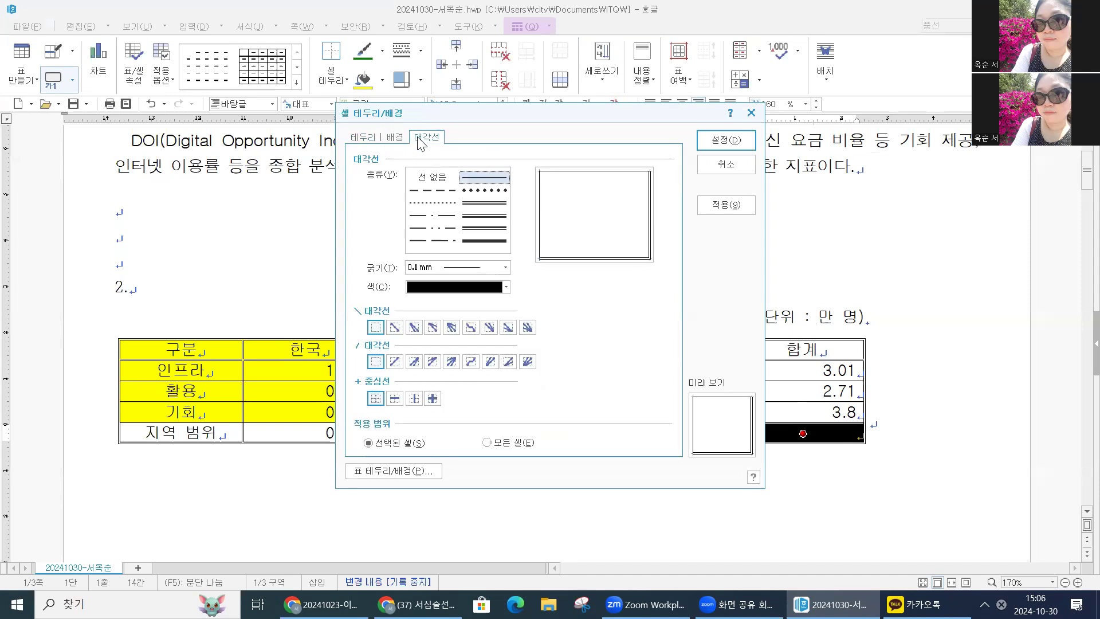
click(395, 329)
click(395, 361)
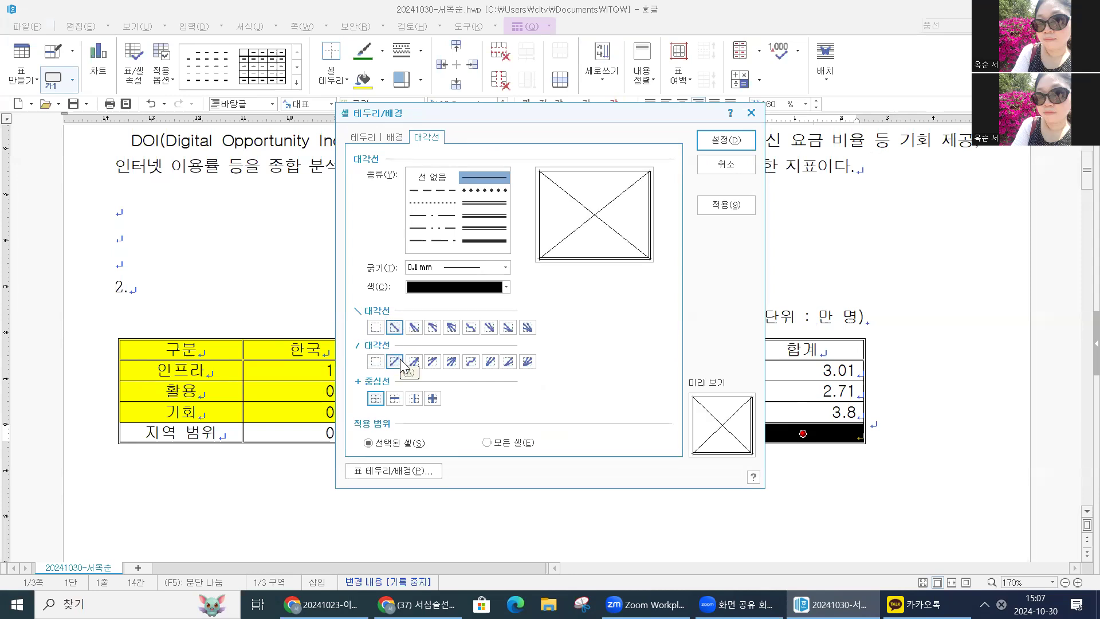
click(735, 140)
click(920, 398)
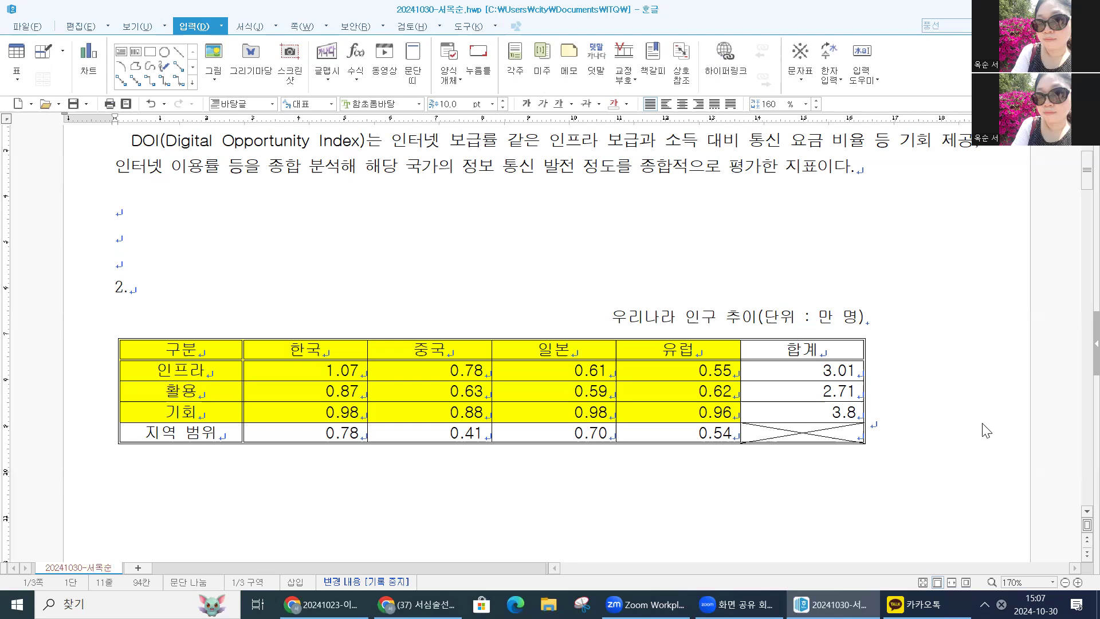
Create a chart from the cells spanning the 구분 header through the 유럽 column's 기회 value
scroll(982, 430, down, 3)
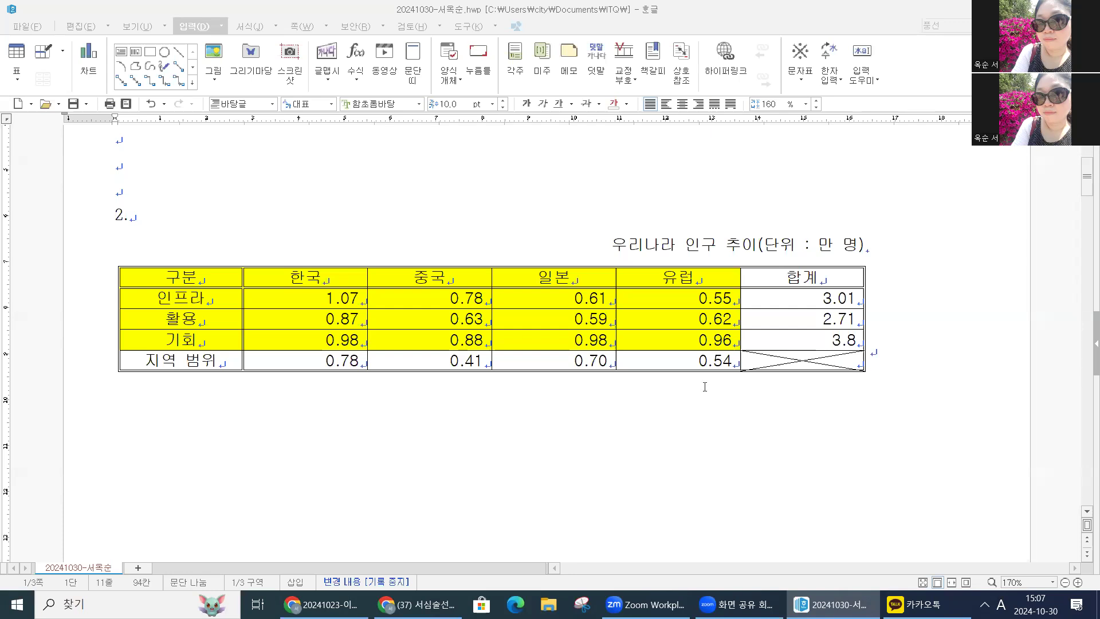
drag(180, 279, 657, 338)
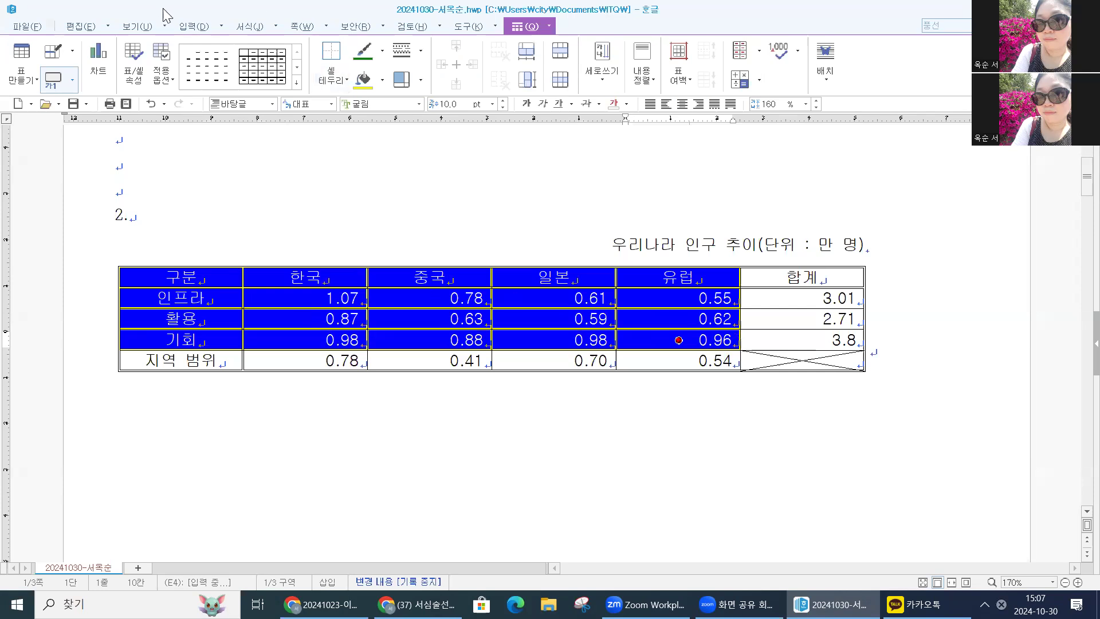
click(193, 26)
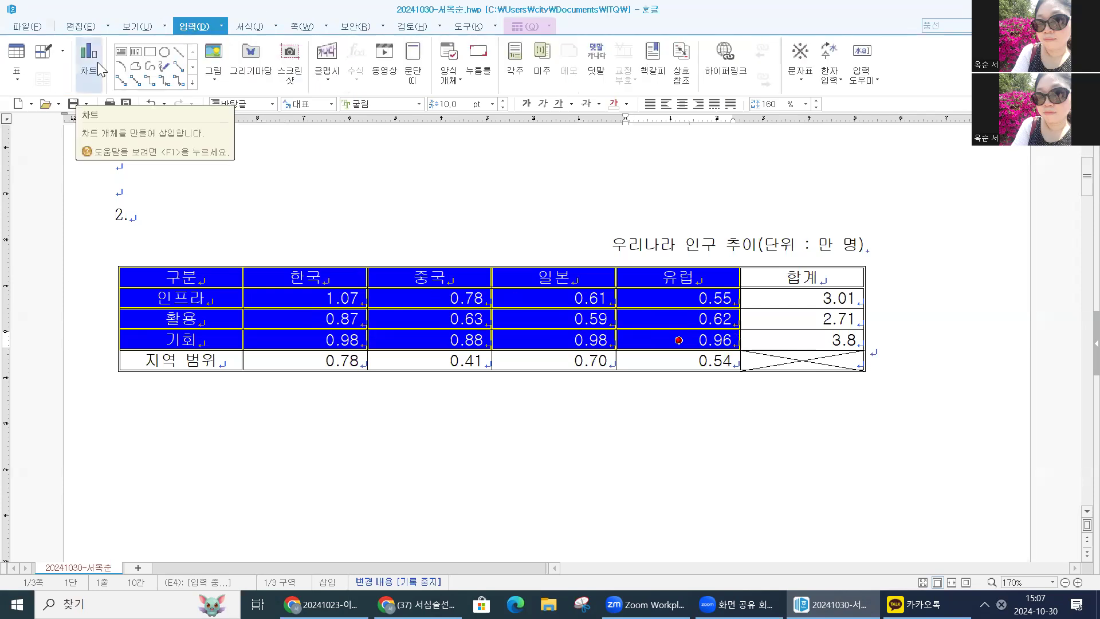
click(531, 27)
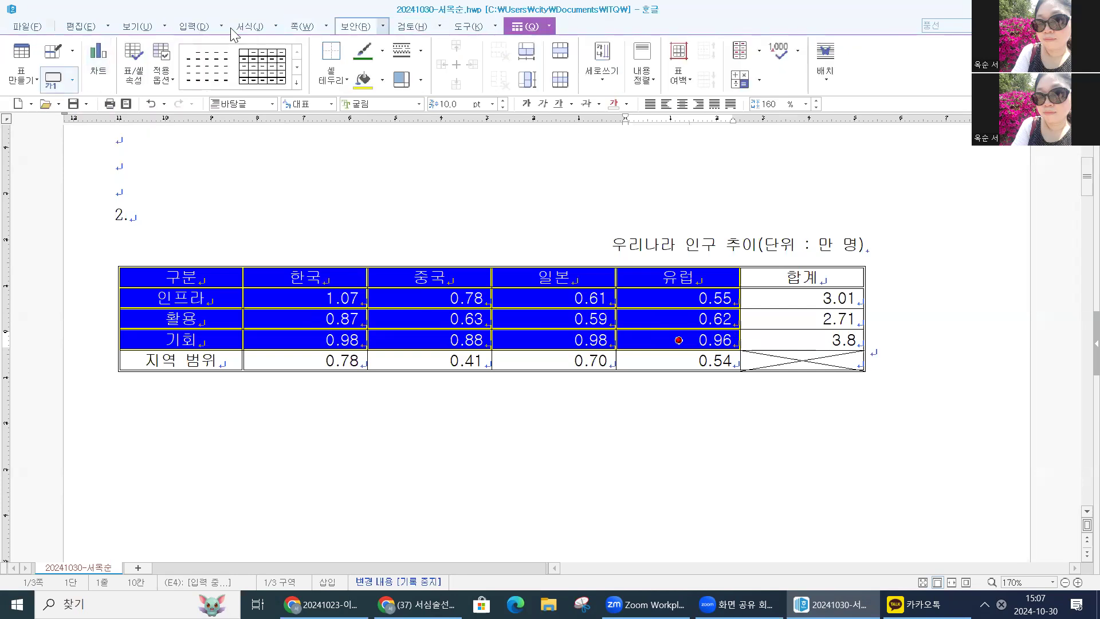
click(99, 62)
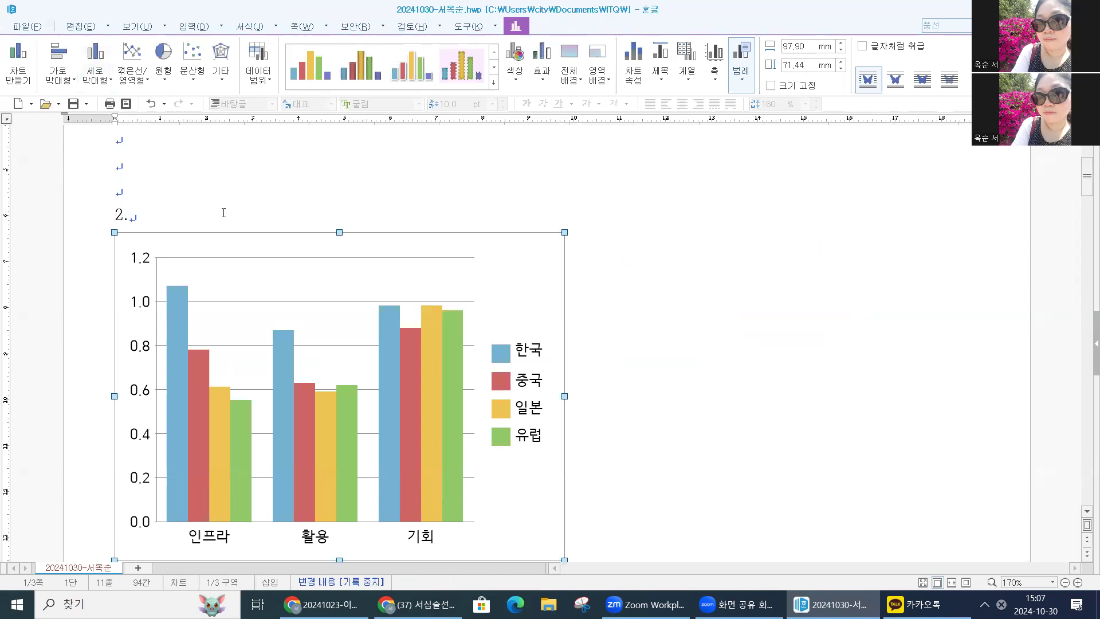
Use the chart wizard to change the chart to the clustered 가로 막대형 type with its data direction set to 열
click(533, 267)
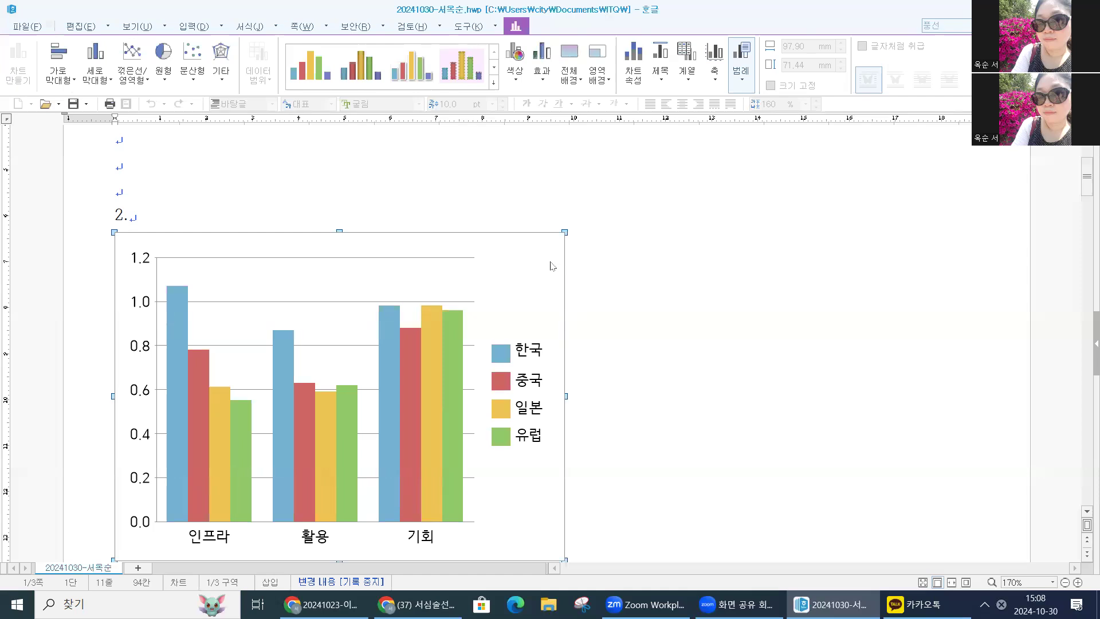
right_click(518, 265)
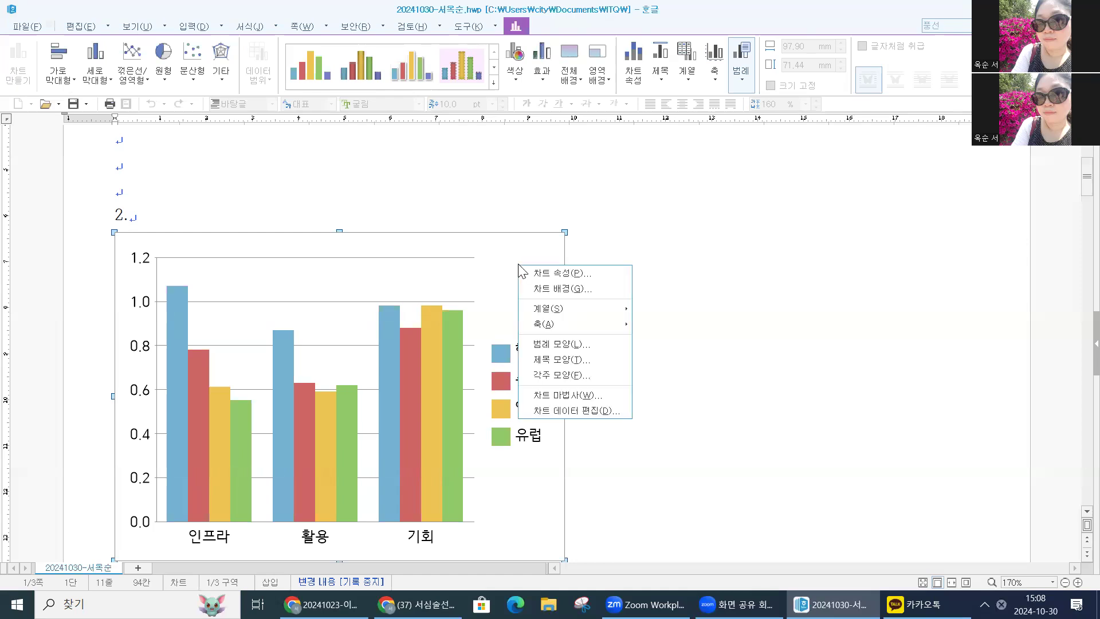
click(556, 395)
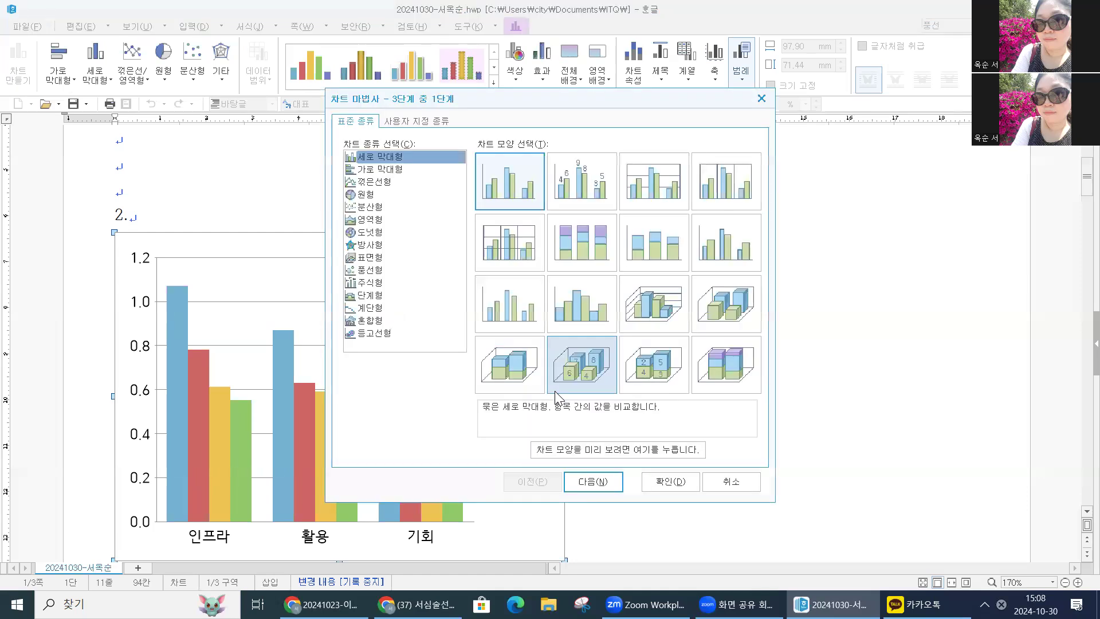
click(399, 170)
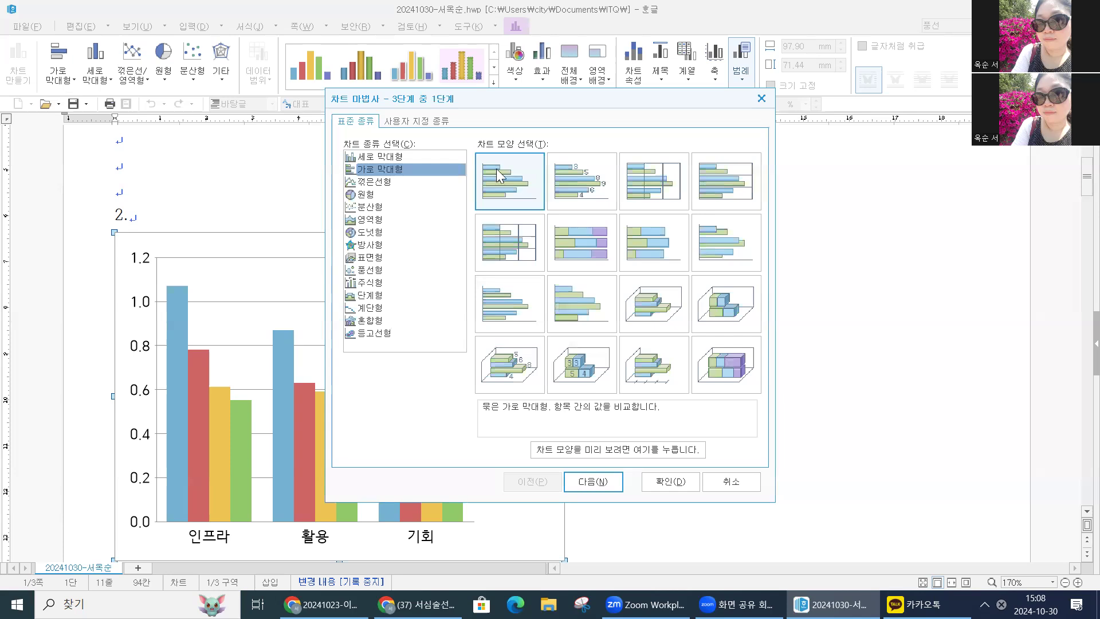
click(590, 479)
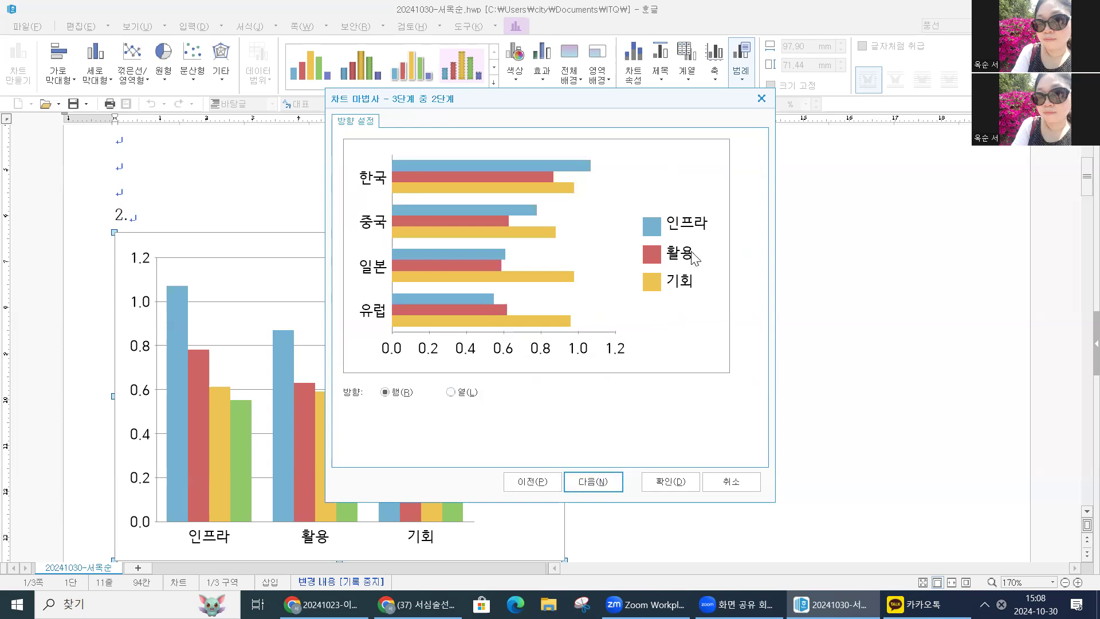
click(451, 392)
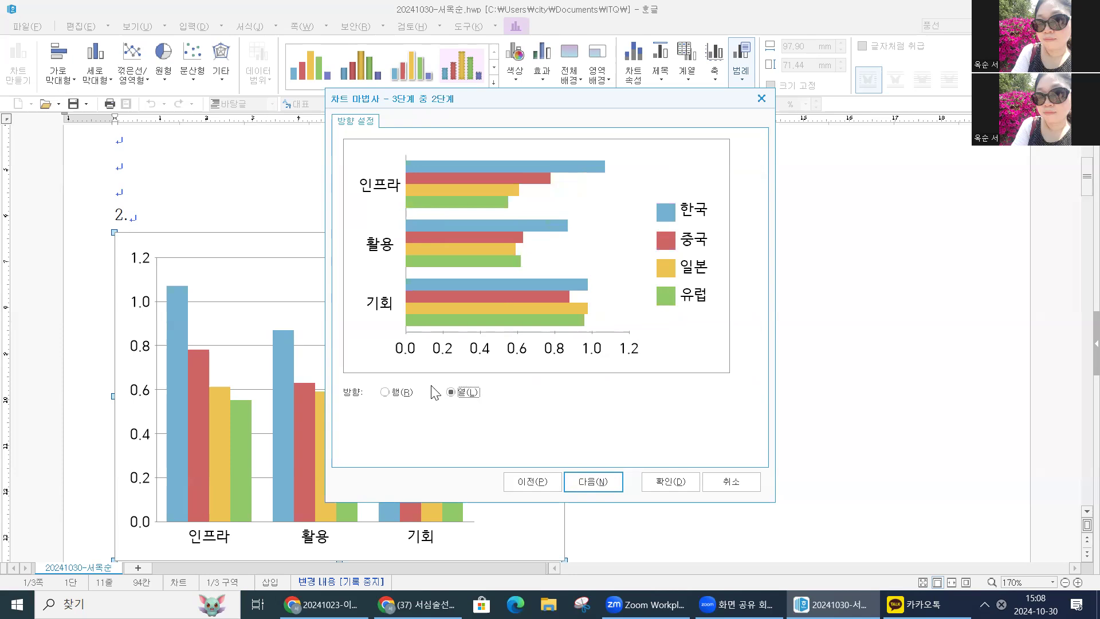
click(401, 392)
click(478, 394)
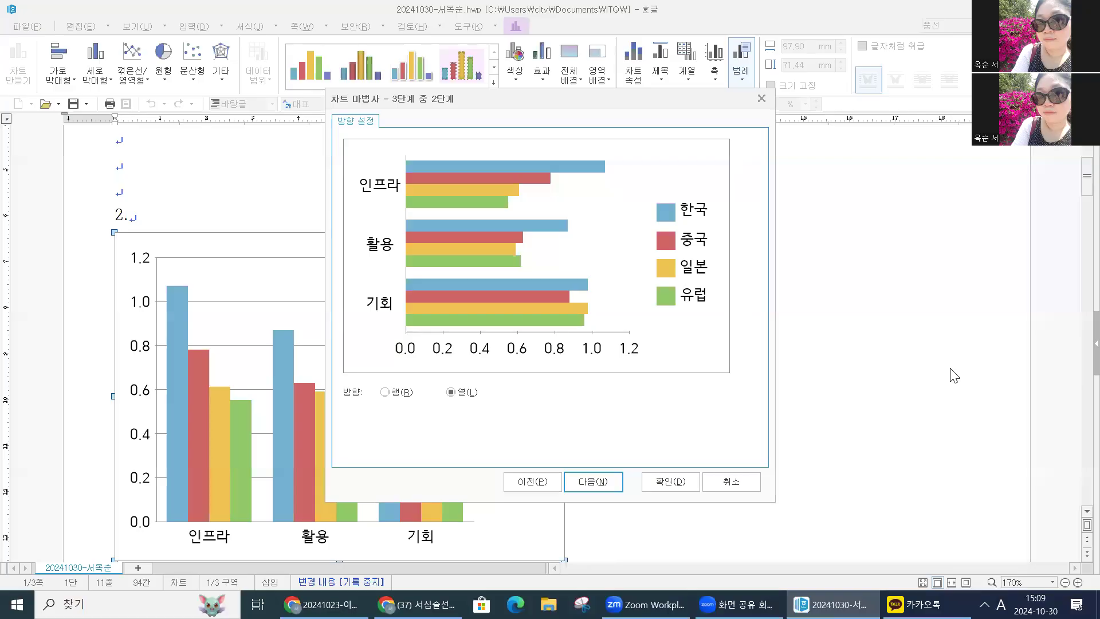
Enter 주요 국가별 DOI as the chart title in the wizard's final stage
click(592, 483)
click(375, 162)
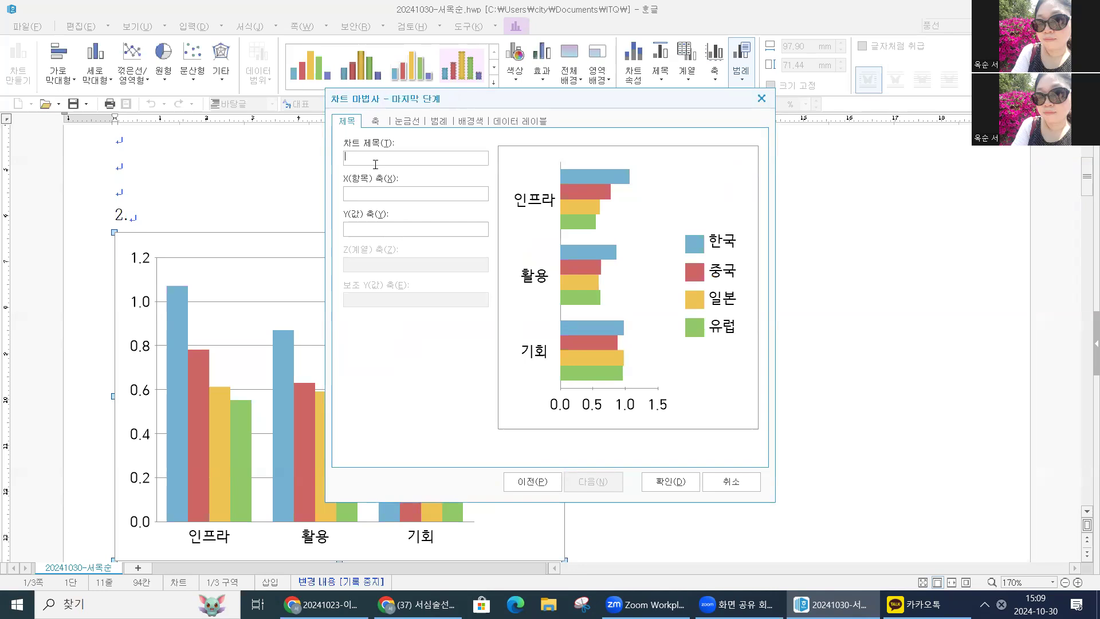
text(주요 구ㄱ가별 do)
key(BackSpace)
text(DO에)
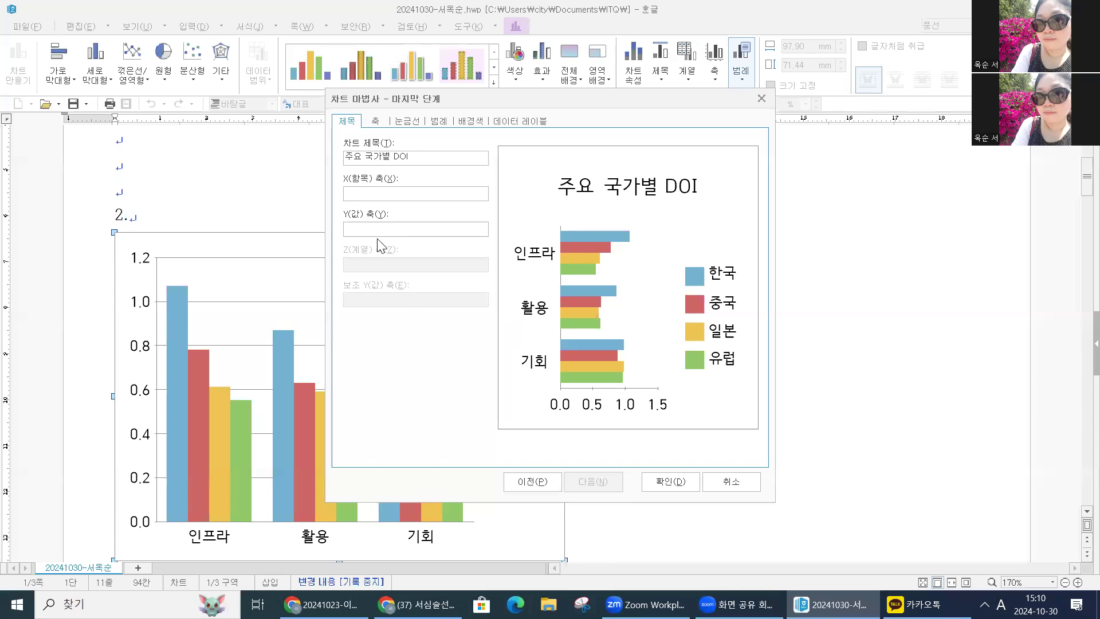
Enter (단위 : 점) as the Y(값) axis title and finish the chart wizard
click(375, 227)
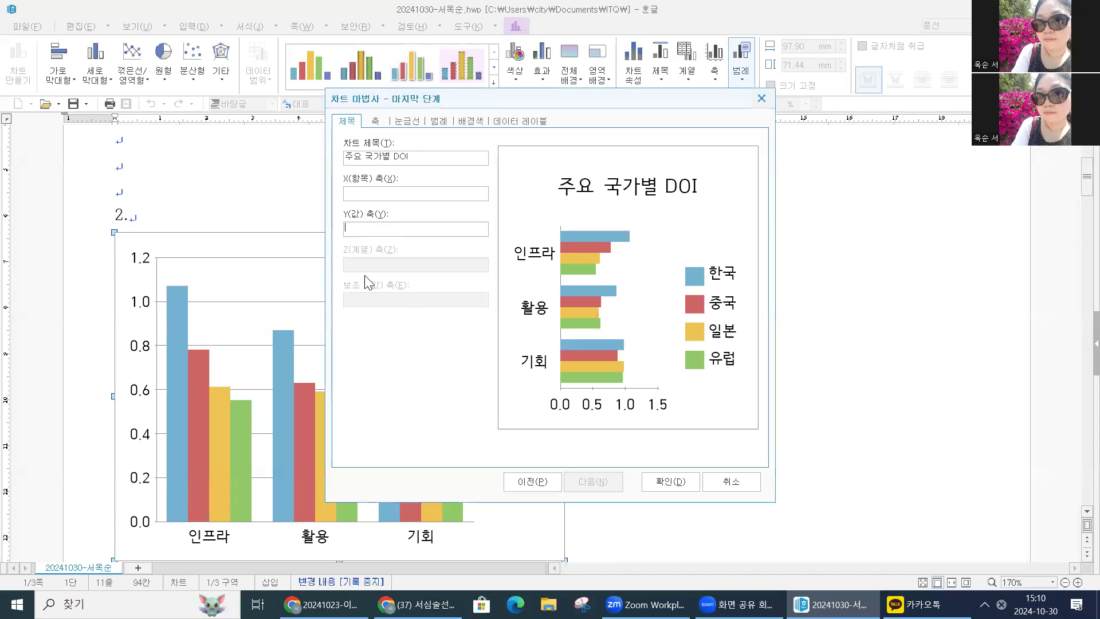
text((EKS)
text(위)
text( : 점)
text())
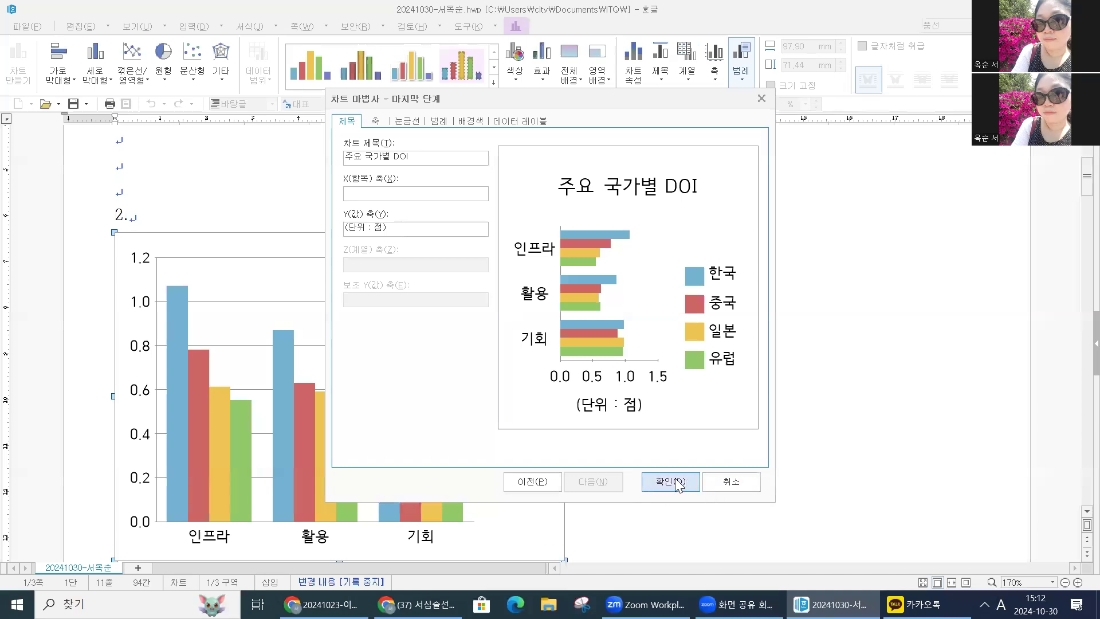
click(664, 483)
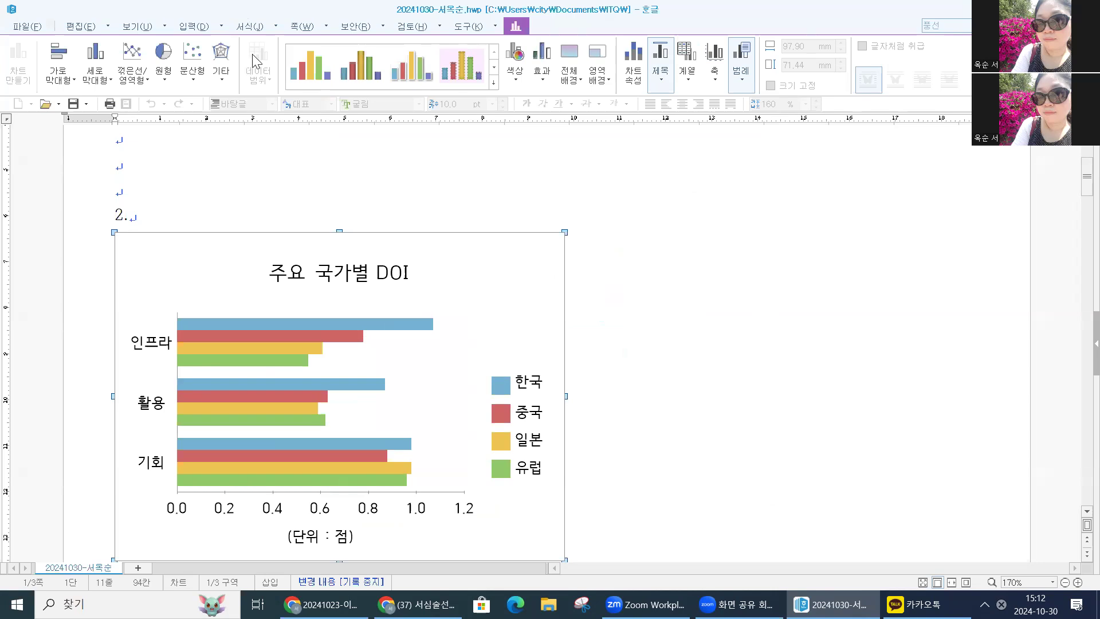
Set the chart title's font to 궁서 and make it bold
click(307, 279)
double_click(308, 279)
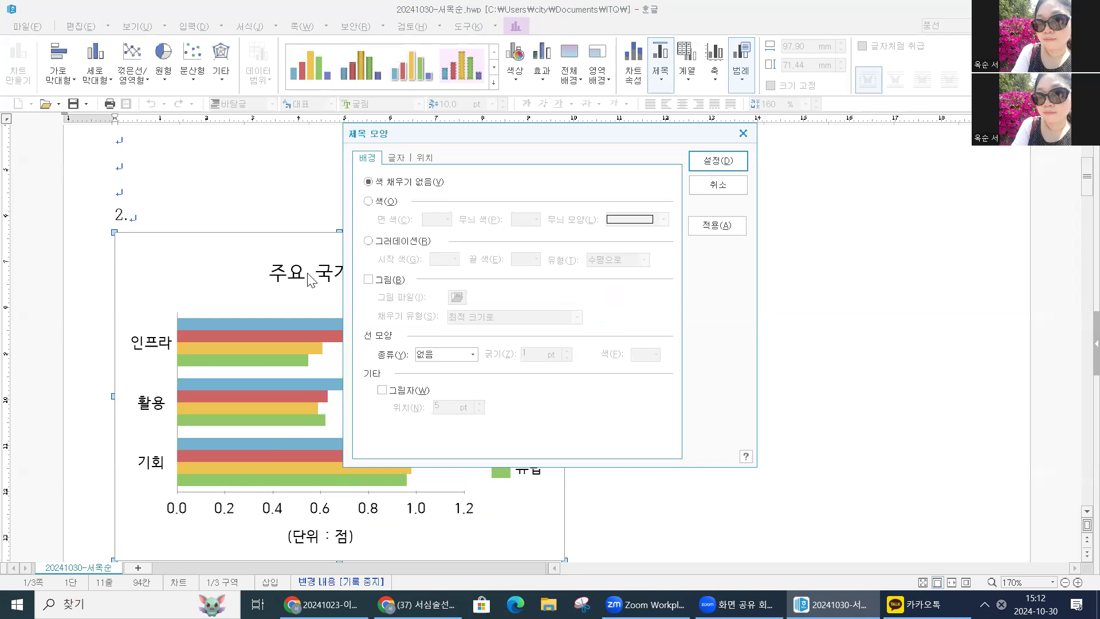
click(396, 158)
click(449, 362)
scroll(433, 433, up, 2)
scroll(433, 430, up, 8)
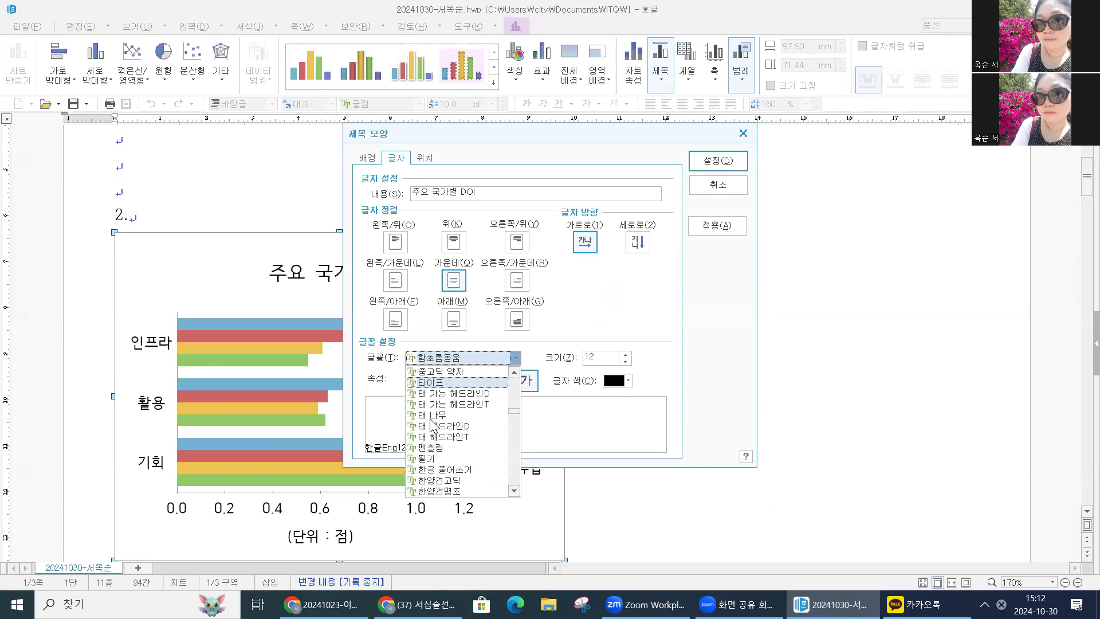
scroll(434, 413, up, 10)
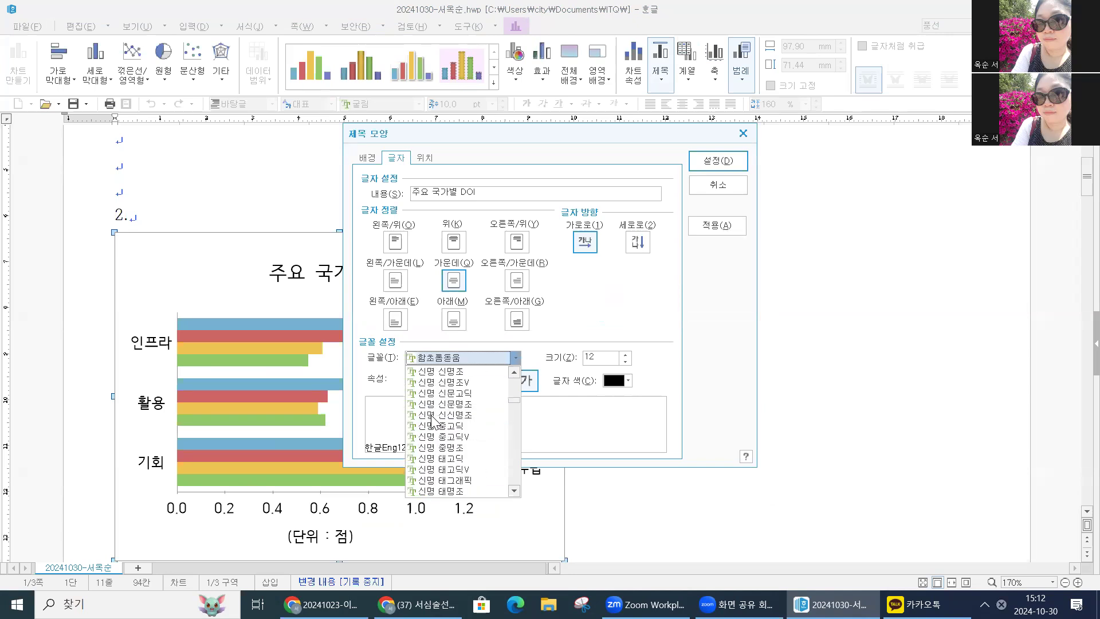
scroll(435, 385, up, 8)
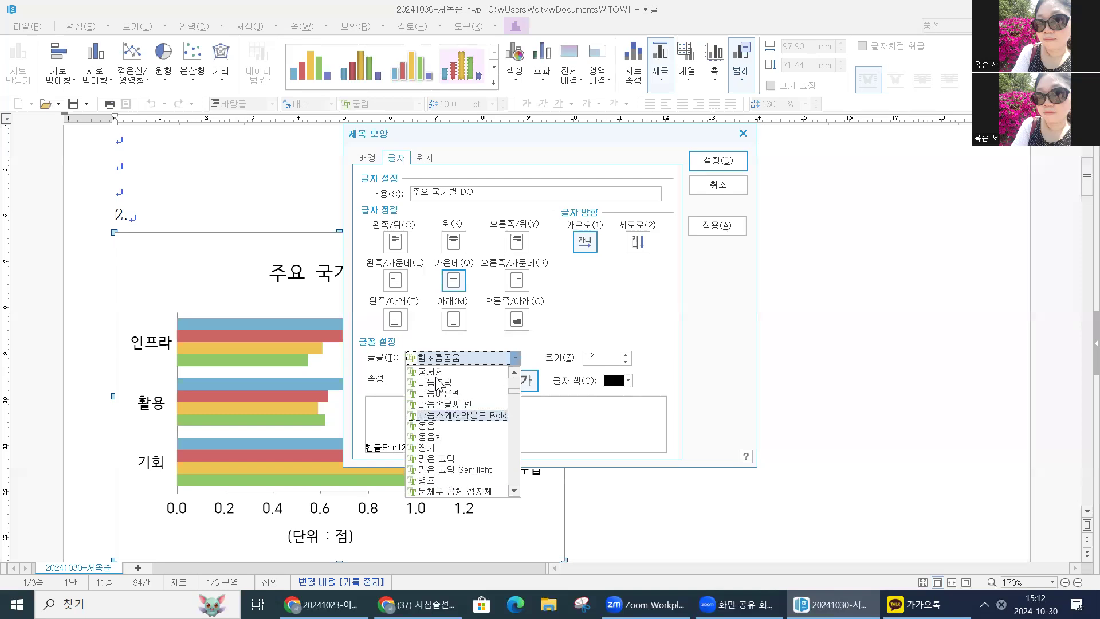
click(472, 426)
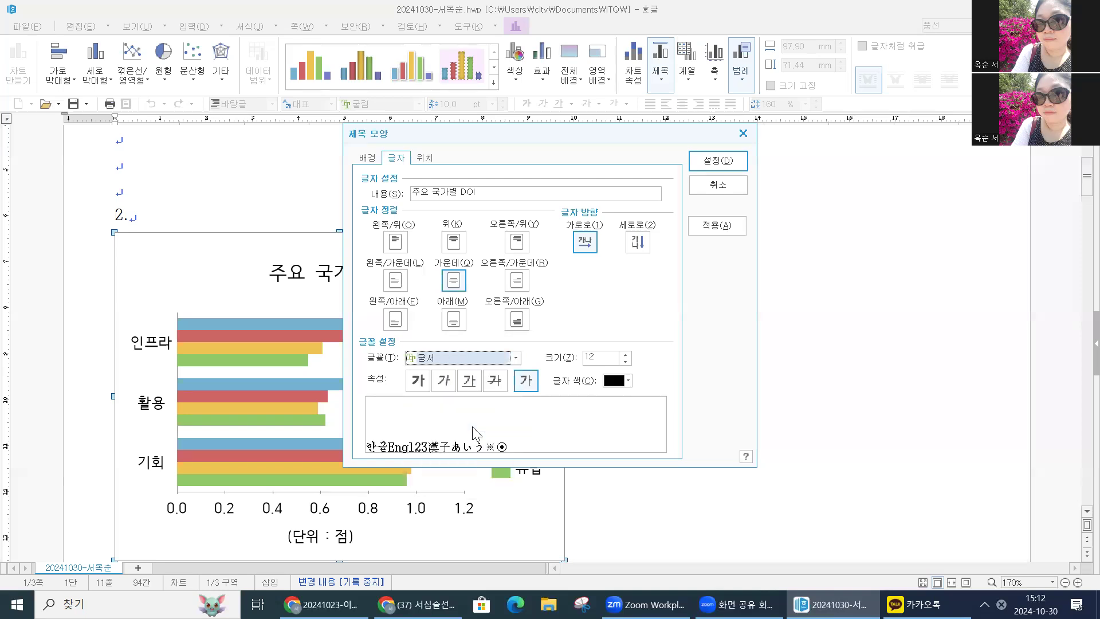
click(416, 379)
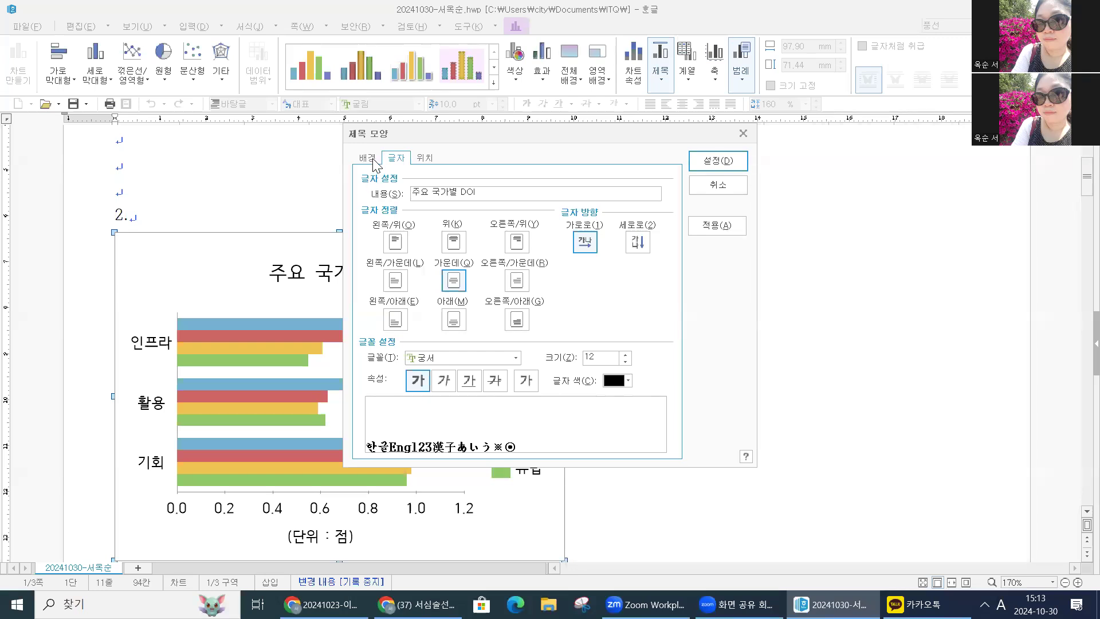
Give the chart title a single-line (한 줄로) border and a shadow with a reduced offset
click(375, 162)
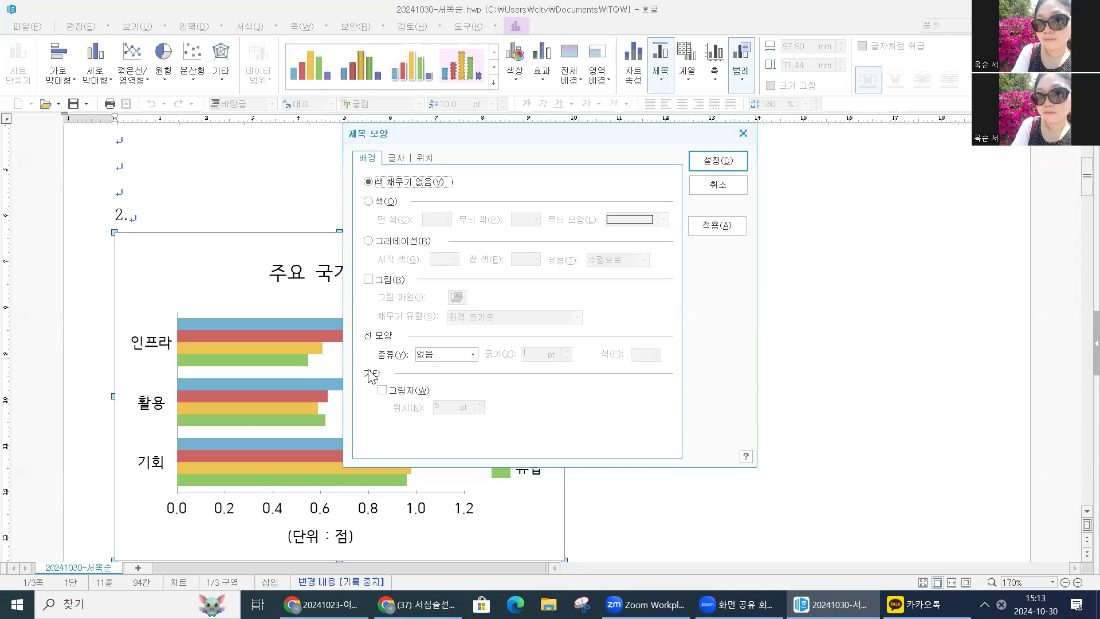
click(463, 355)
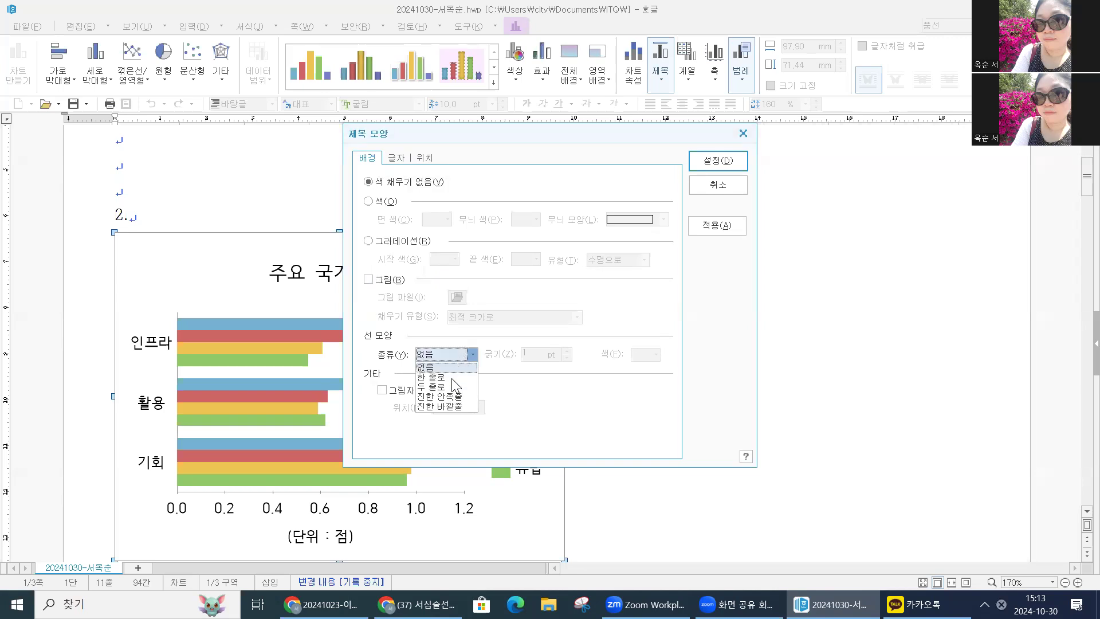
click(452, 379)
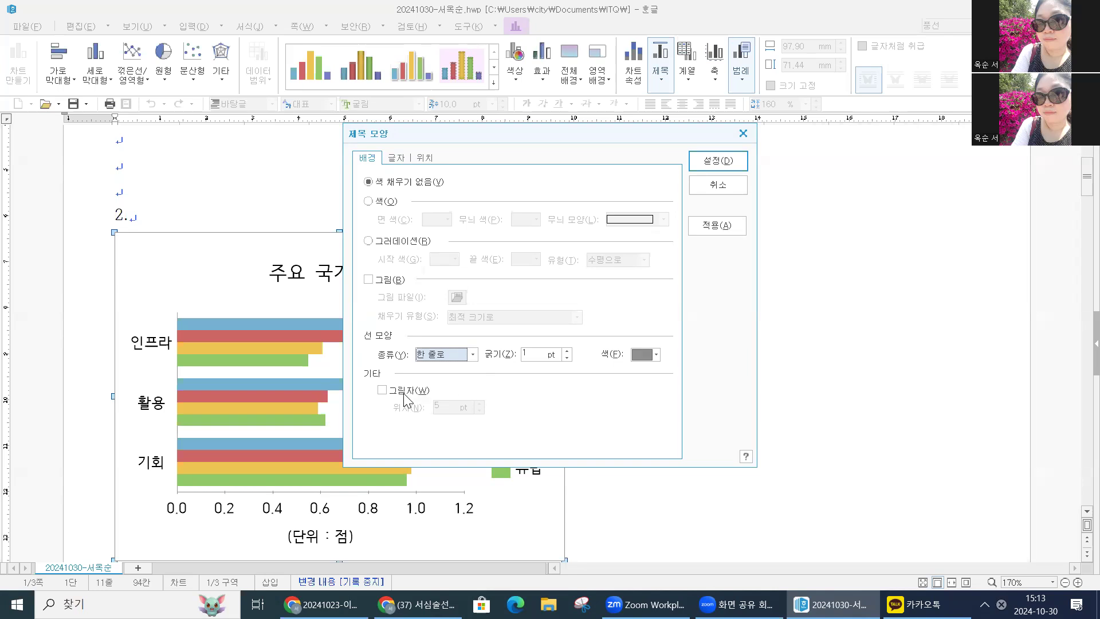
click(383, 391)
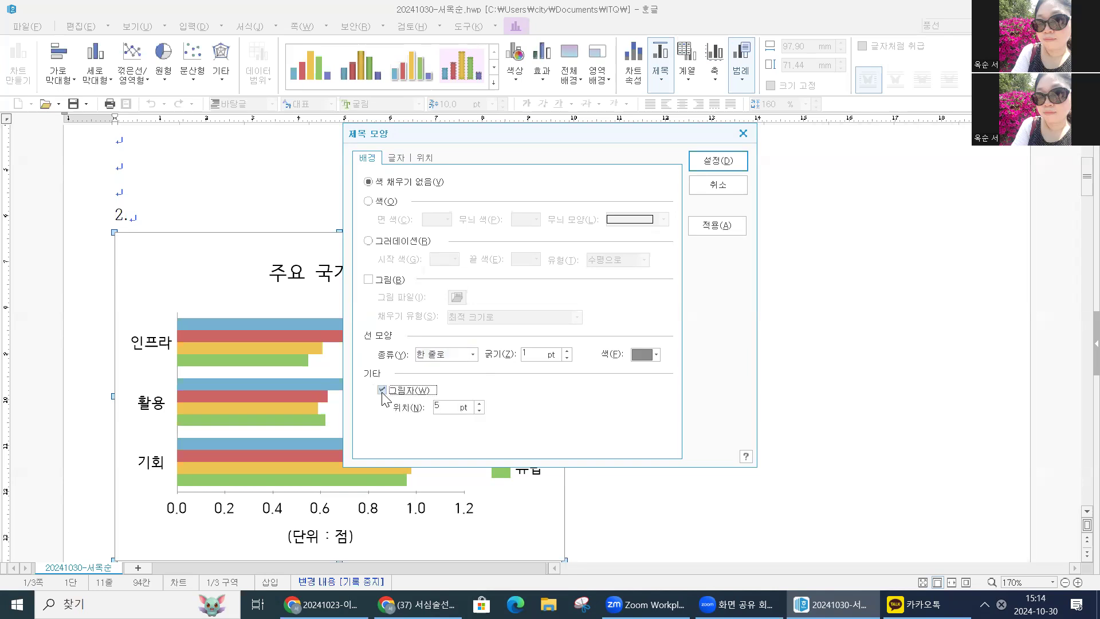
click(480, 410)
click(727, 162)
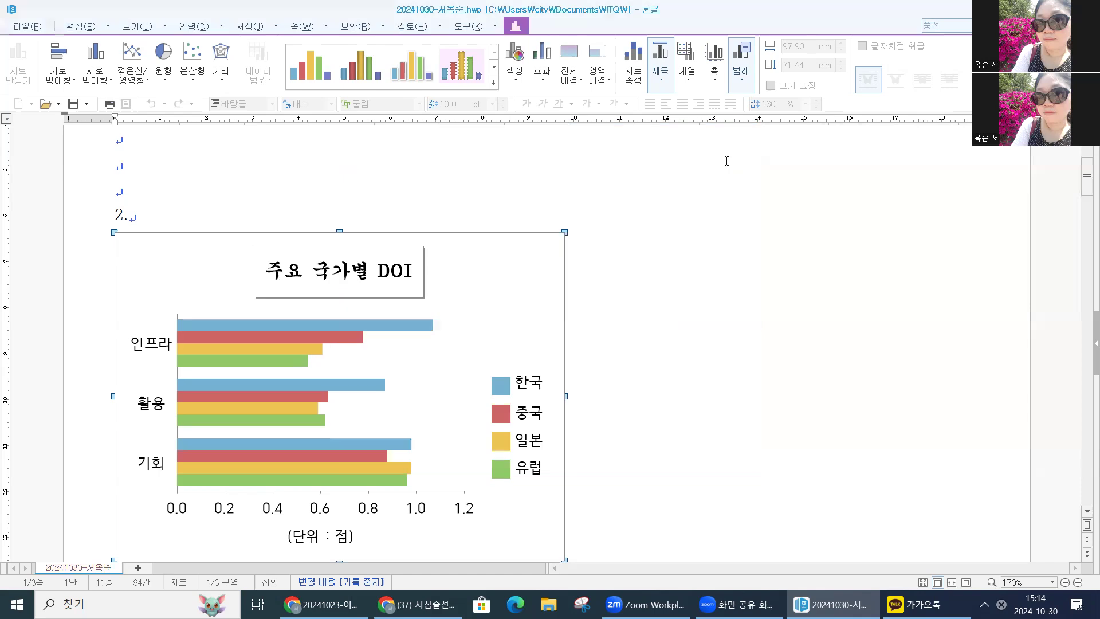
Set the font of the category axis labels (인프라, 활용, 기회) to 궁서
scroll(228, 457, down, 3)
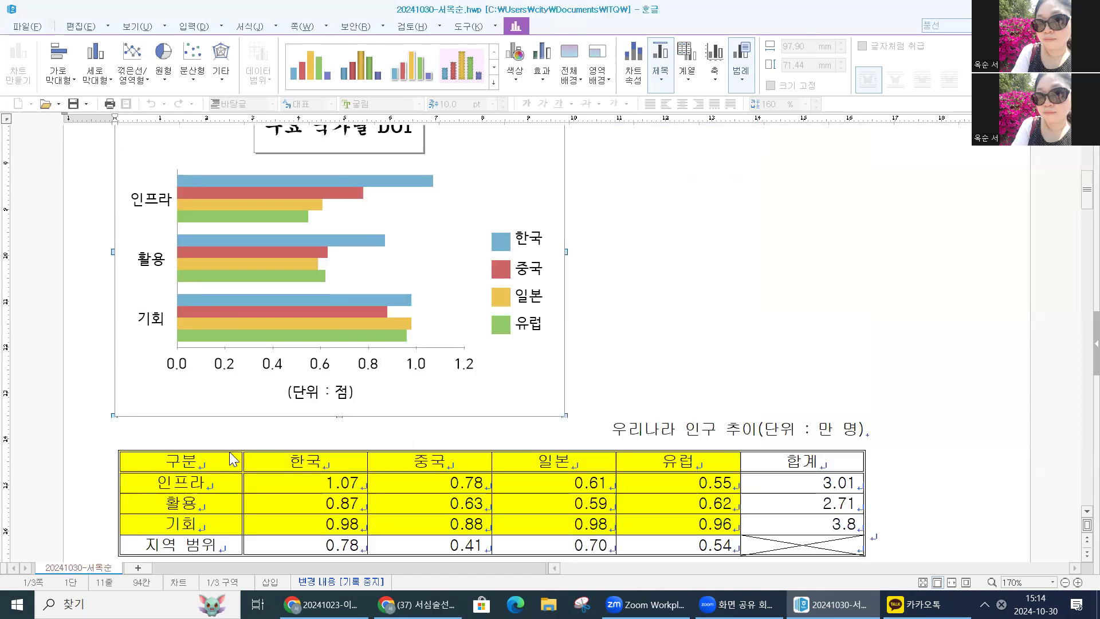
scroll(229, 451, up, 4)
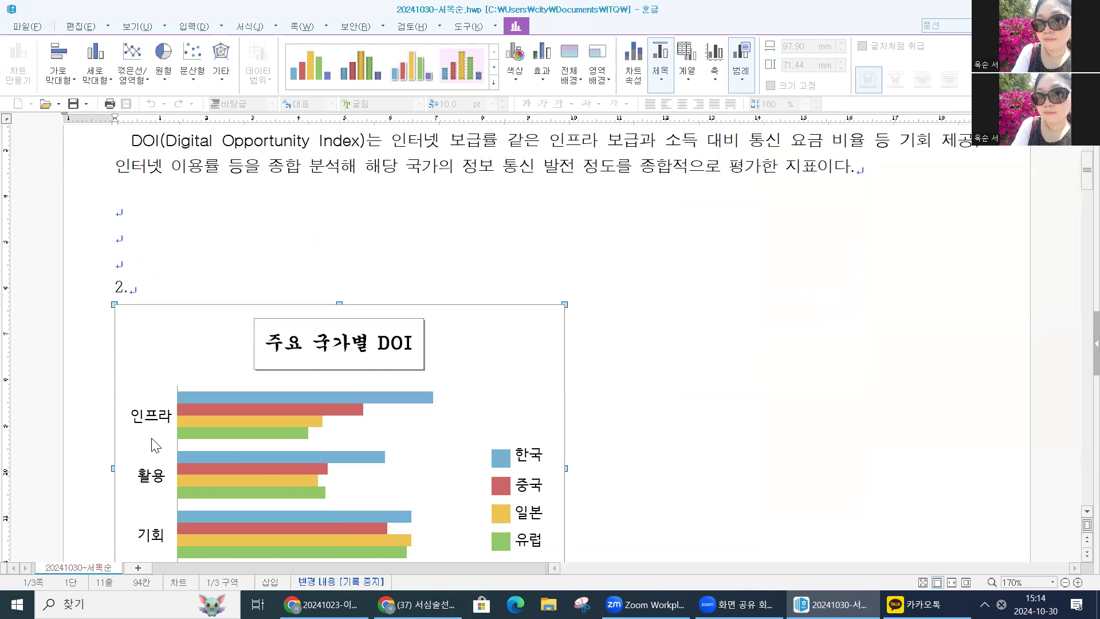
scroll(155, 446, down, 5)
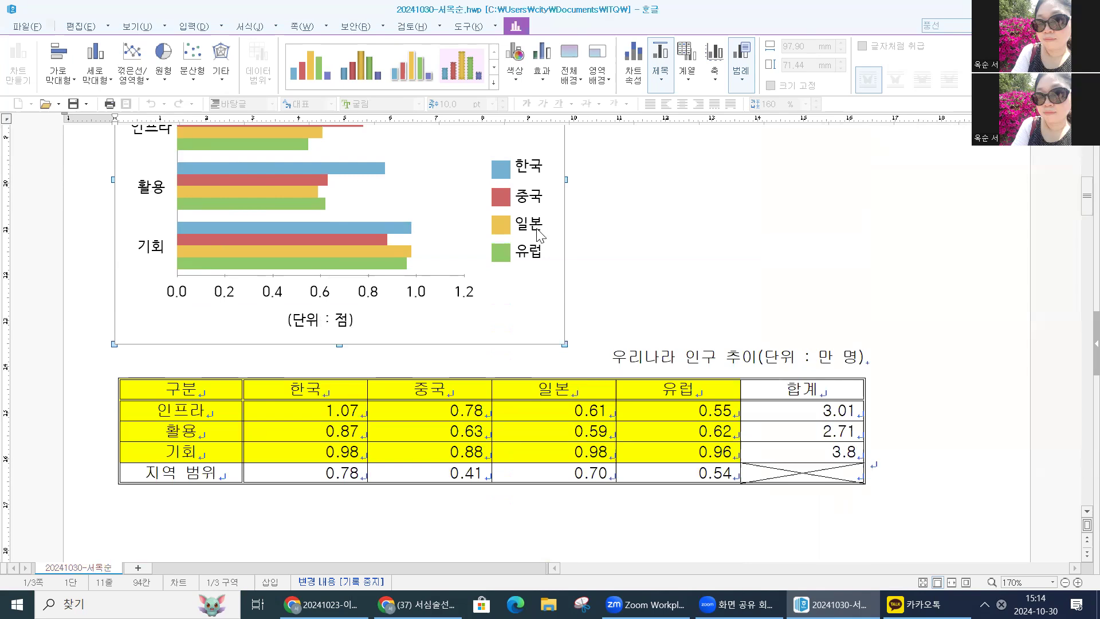
scroll(67, 373, up, 3)
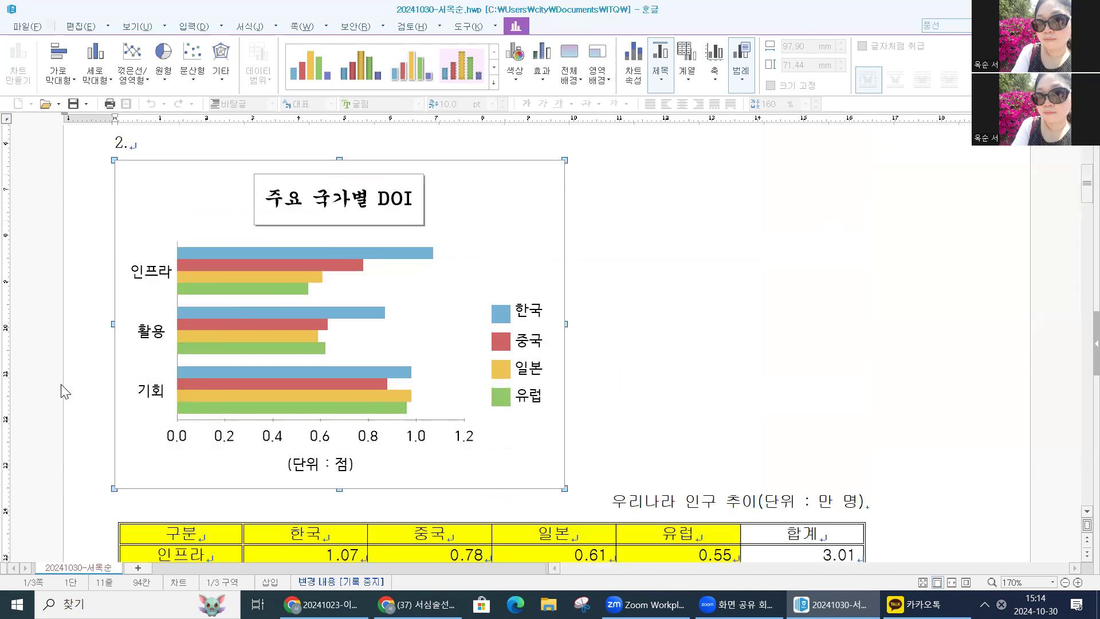
double_click(157, 274)
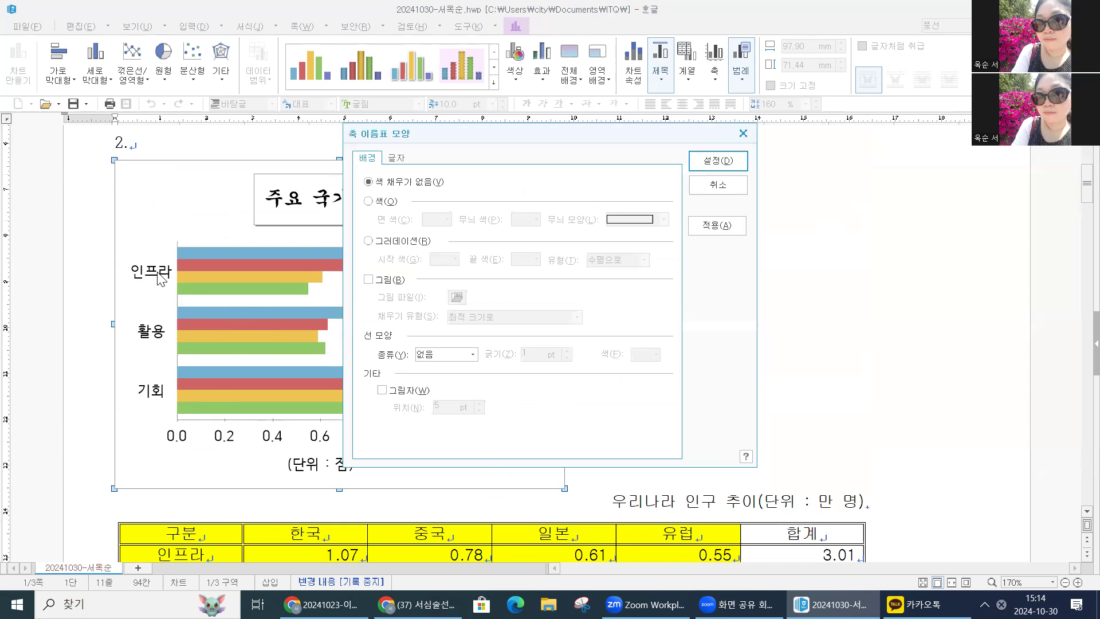
click(397, 159)
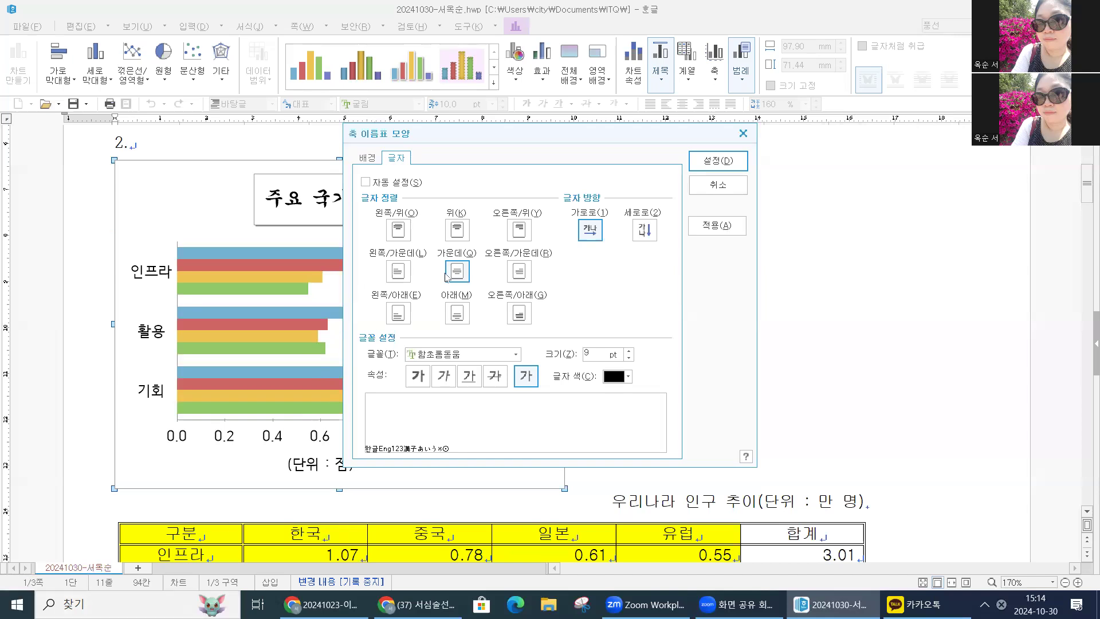
click(515, 354)
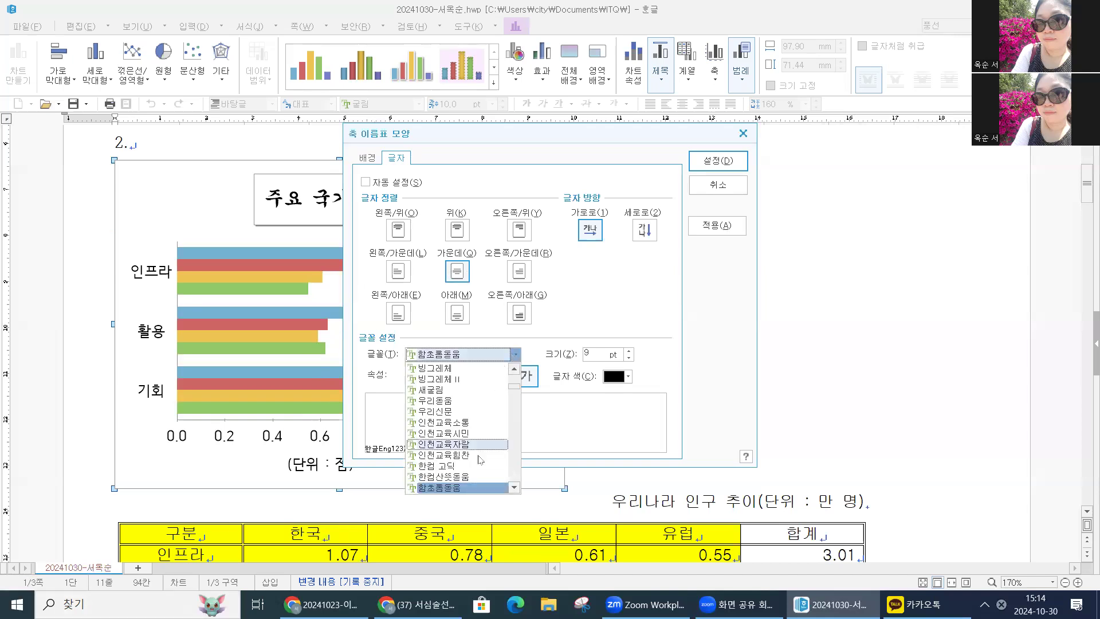
scroll(481, 451, up, 3)
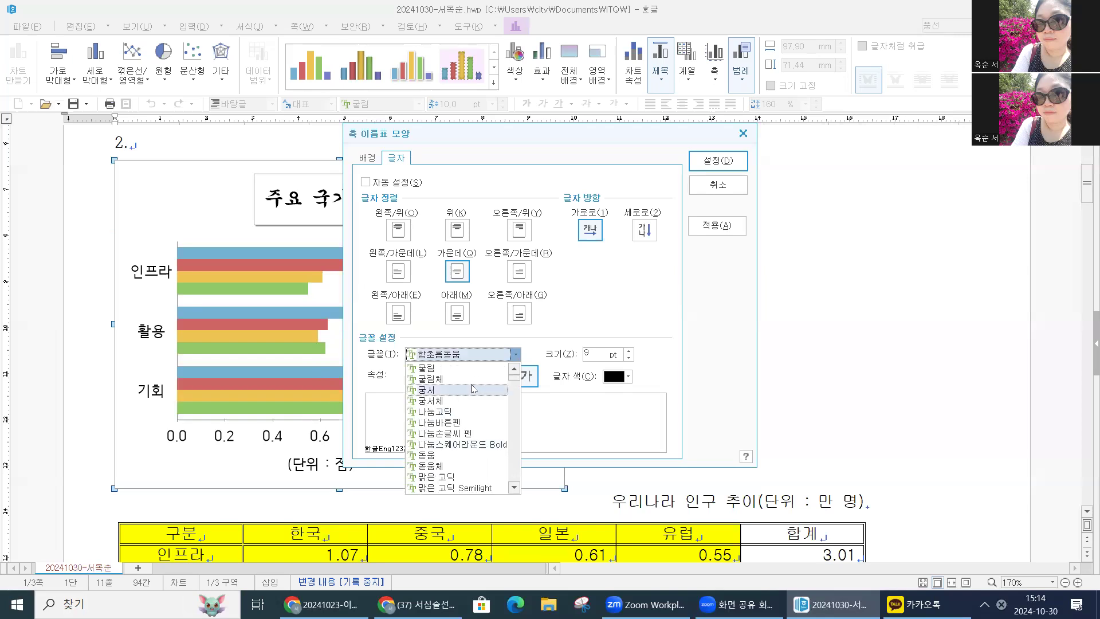
click(473, 387)
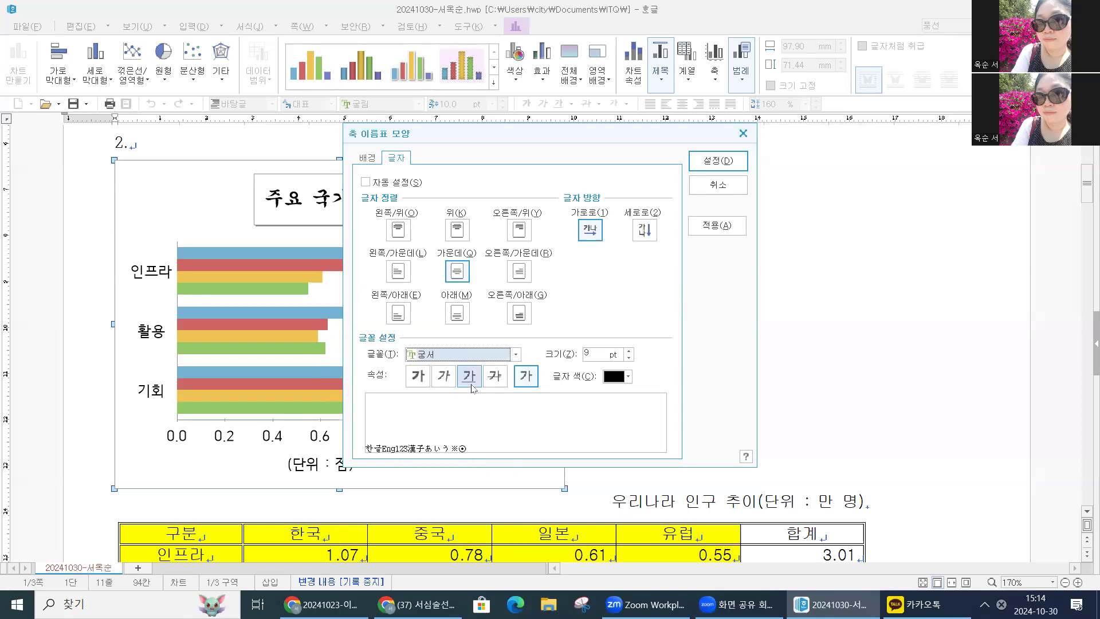
Set the category axis labels' font size to 10 pt and apply the label formatting
click(628, 350)
click(629, 351)
click(628, 351)
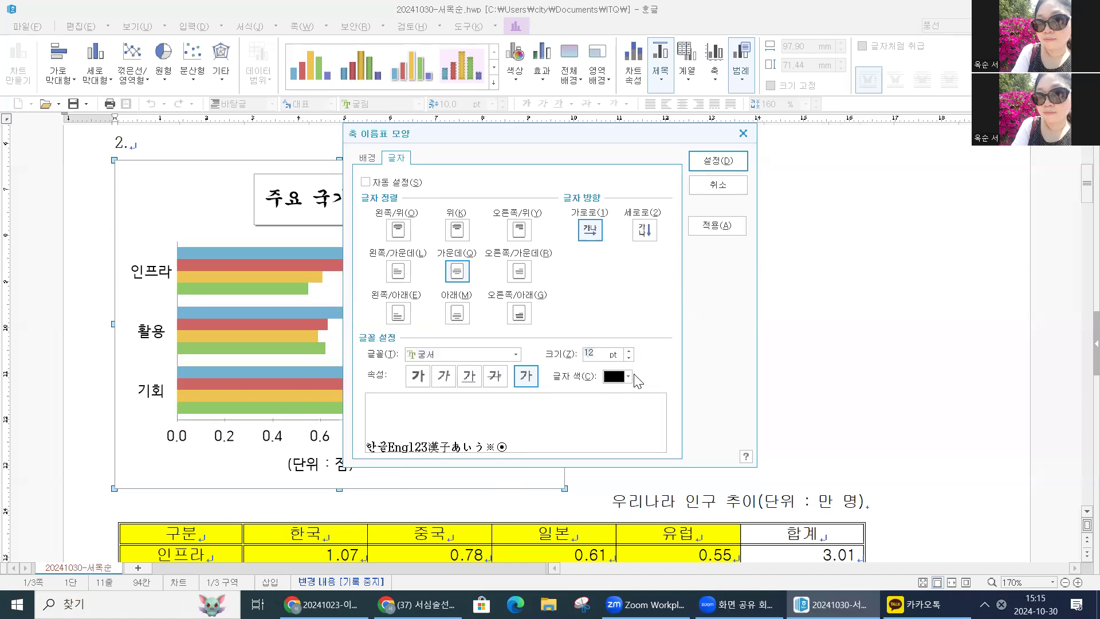
click(628, 357)
click(628, 357)
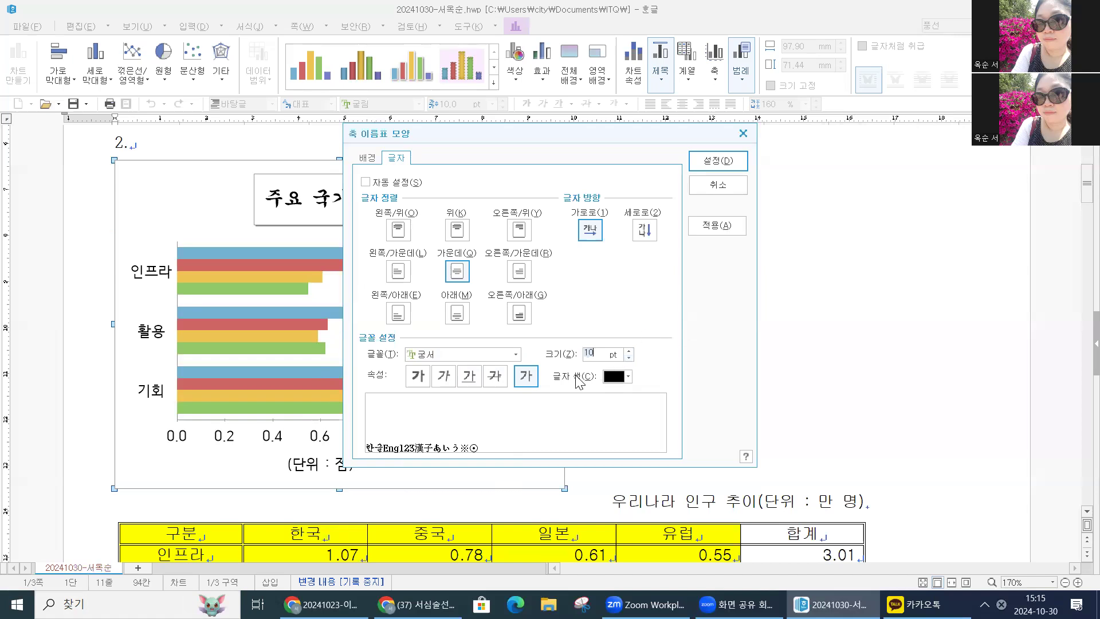
click(706, 167)
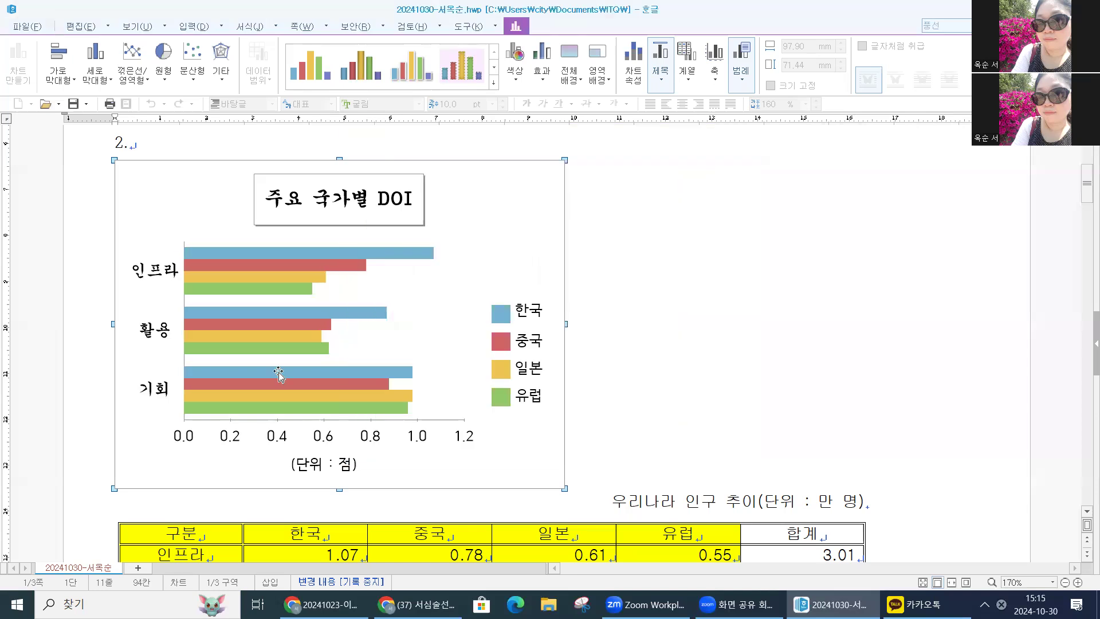
Set the value axis labels (0.0 to 1.2) to 궁서 at 10 pt and apply the label formatting
double_click(228, 441)
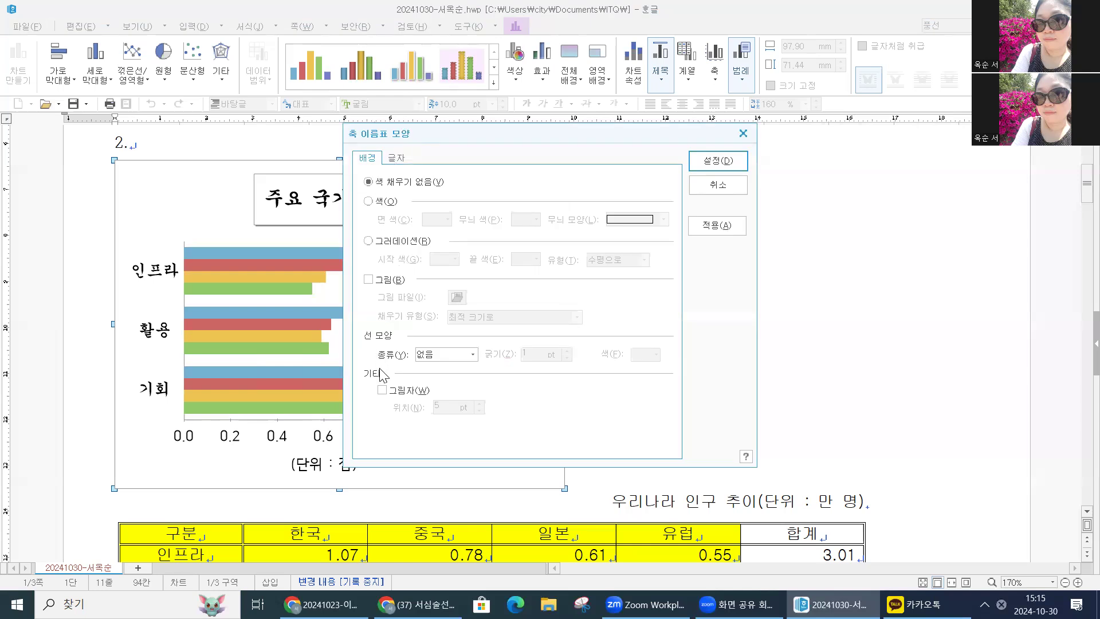
click(401, 161)
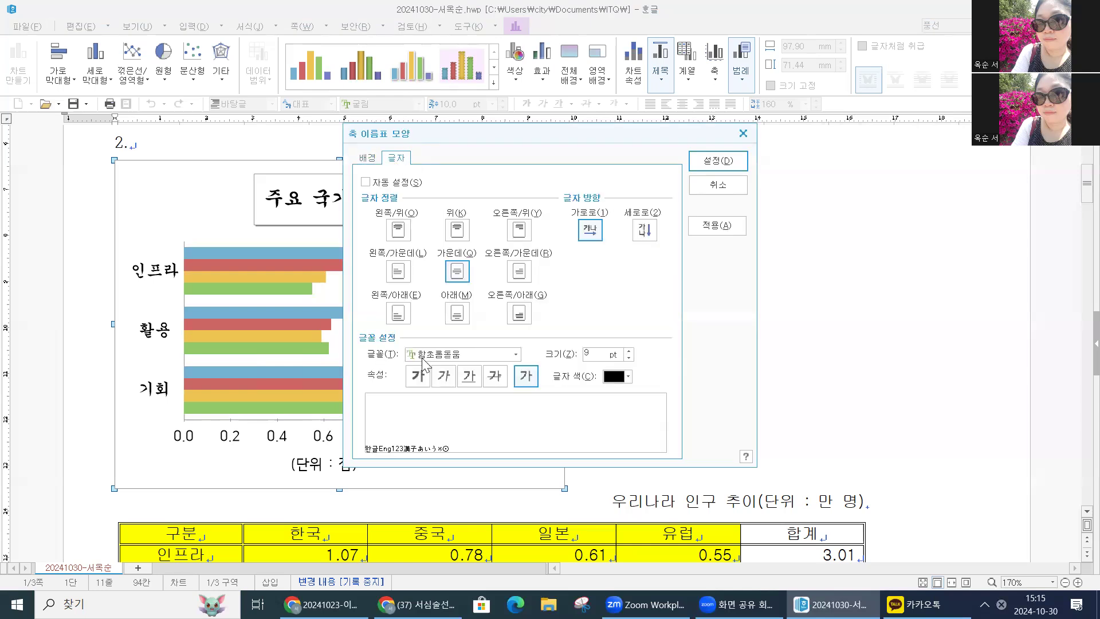
click(501, 354)
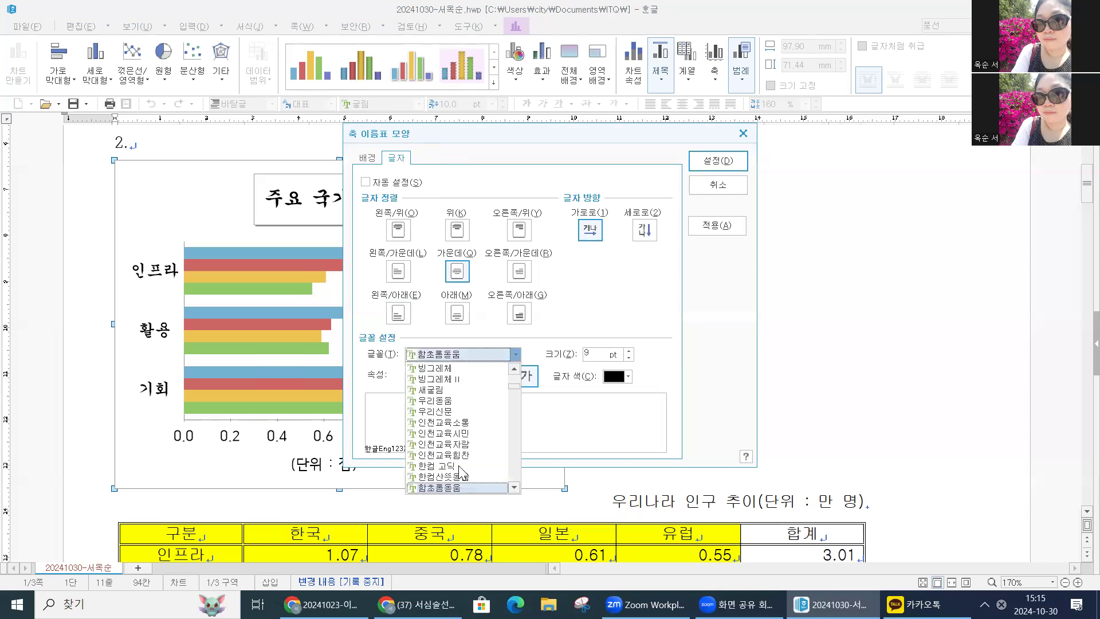
scroll(458, 446, up, 5)
scroll(459, 447, up, 3)
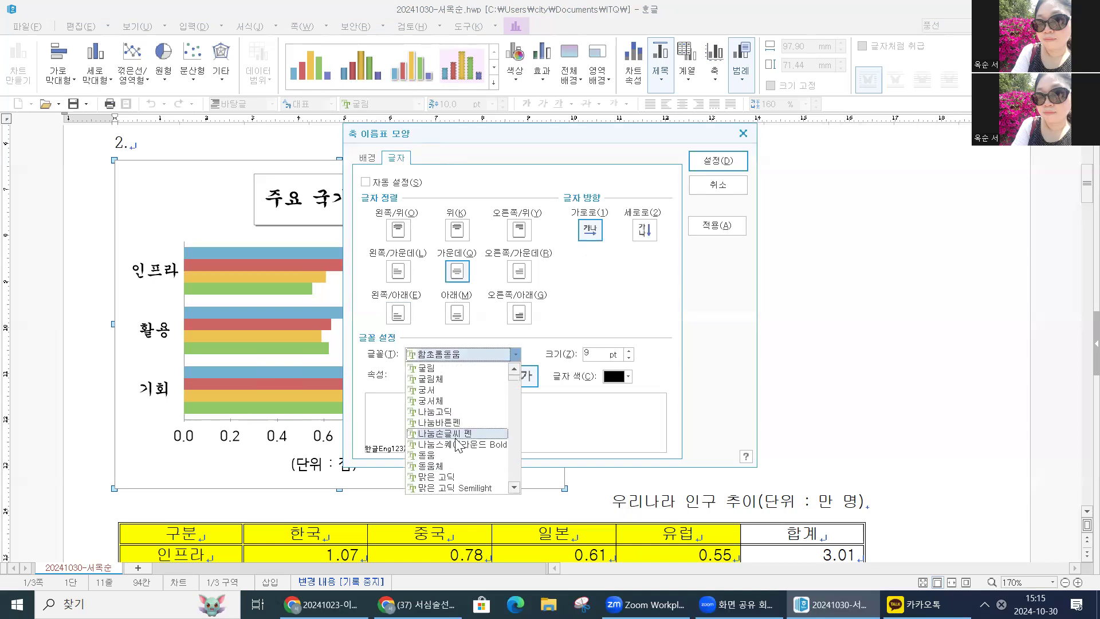
click(459, 390)
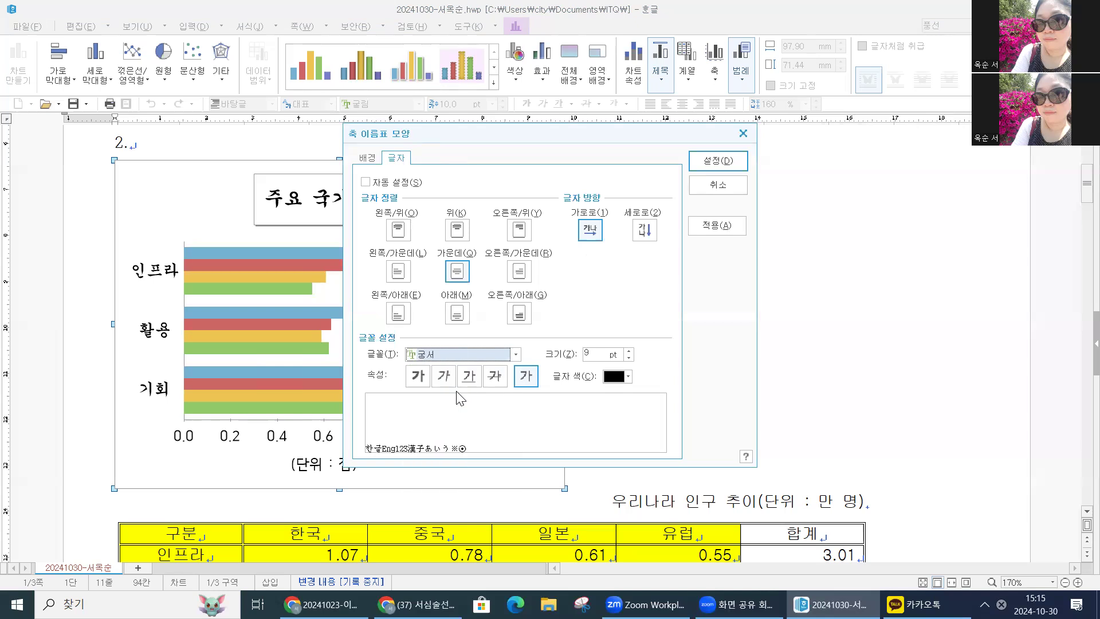
click(628, 352)
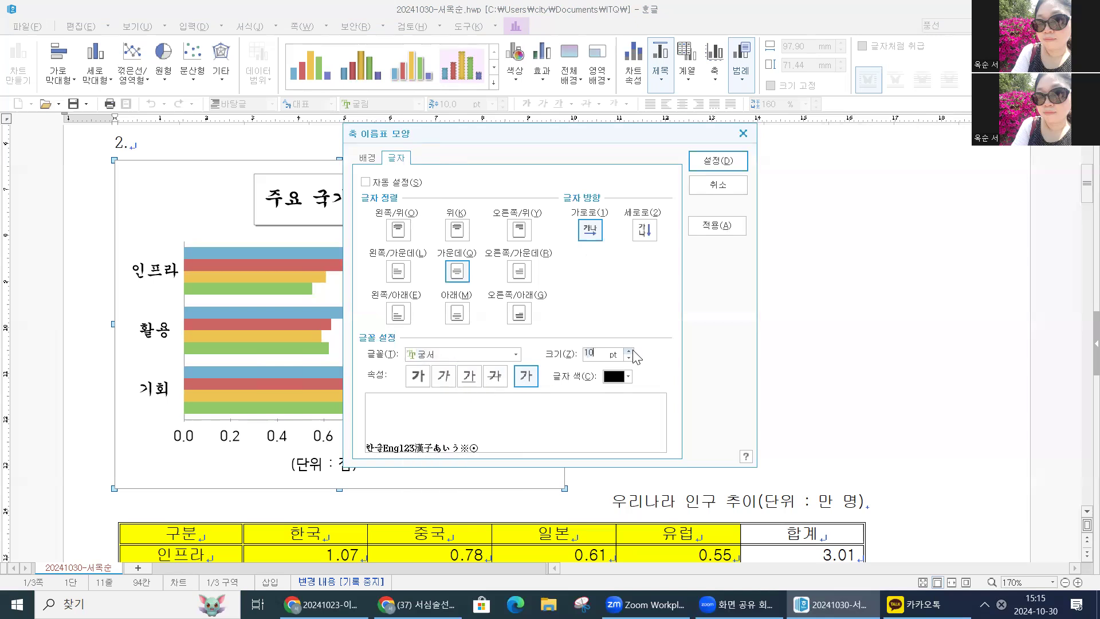
click(528, 373)
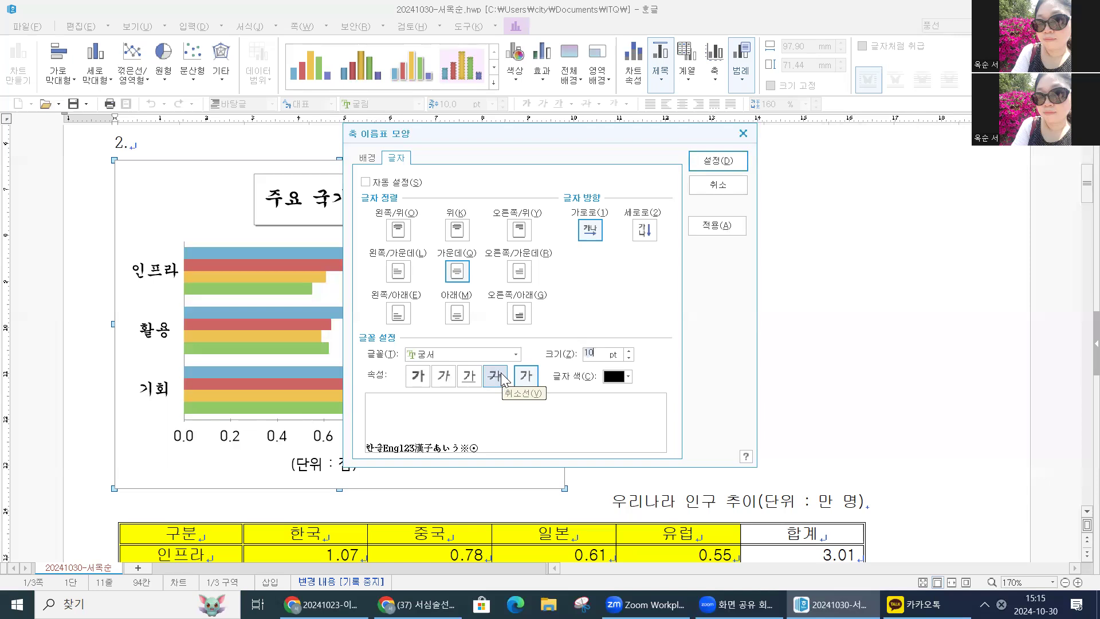
click(695, 167)
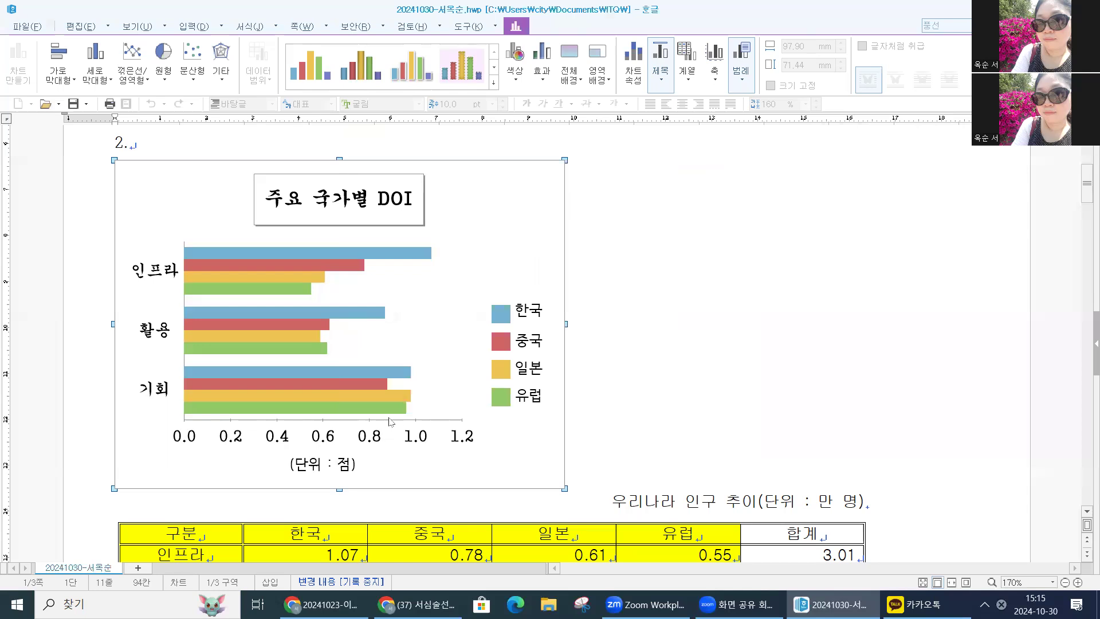
Set the axis title (단위 : 점) to 궁서 at 10 pt and apply the title formatting
double_click(329, 467)
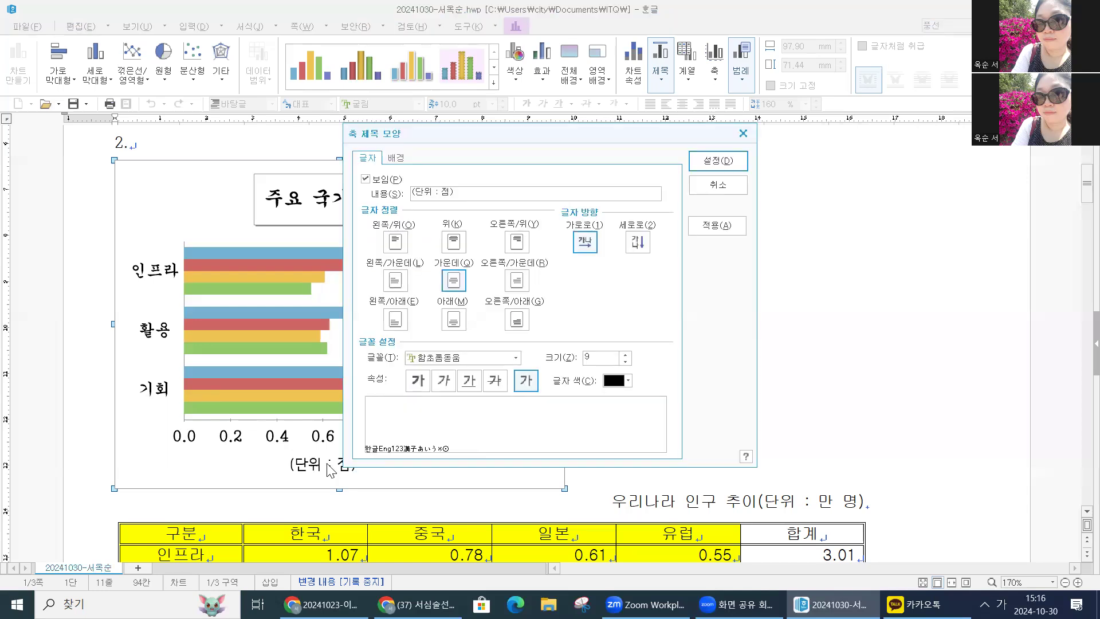
click(424, 358)
scroll(429, 424, up, 10)
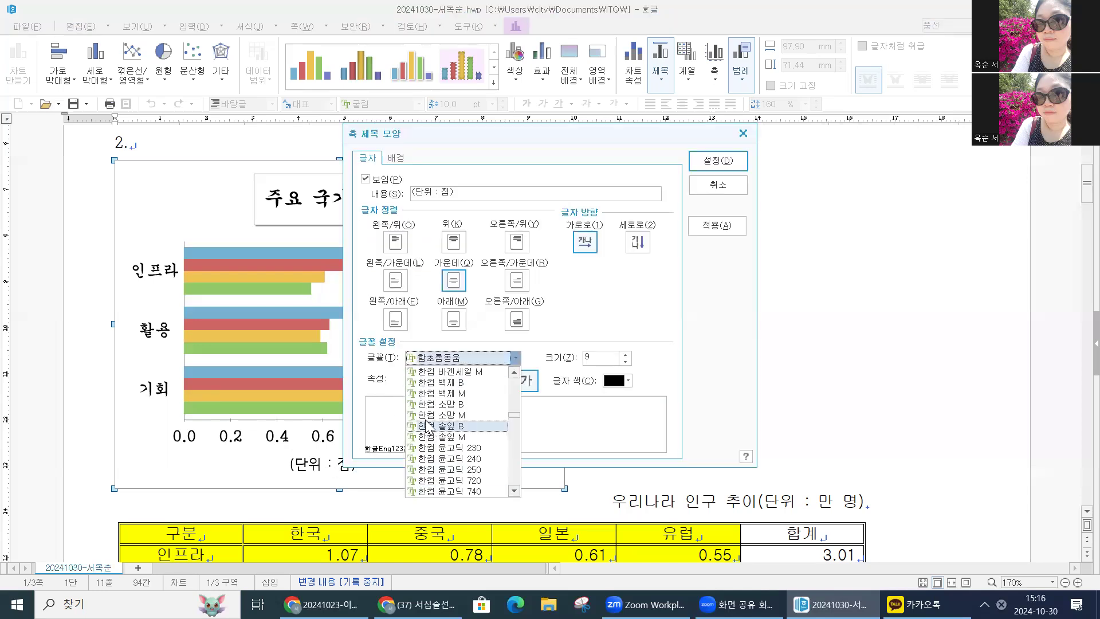
scroll(430, 406, up, 10)
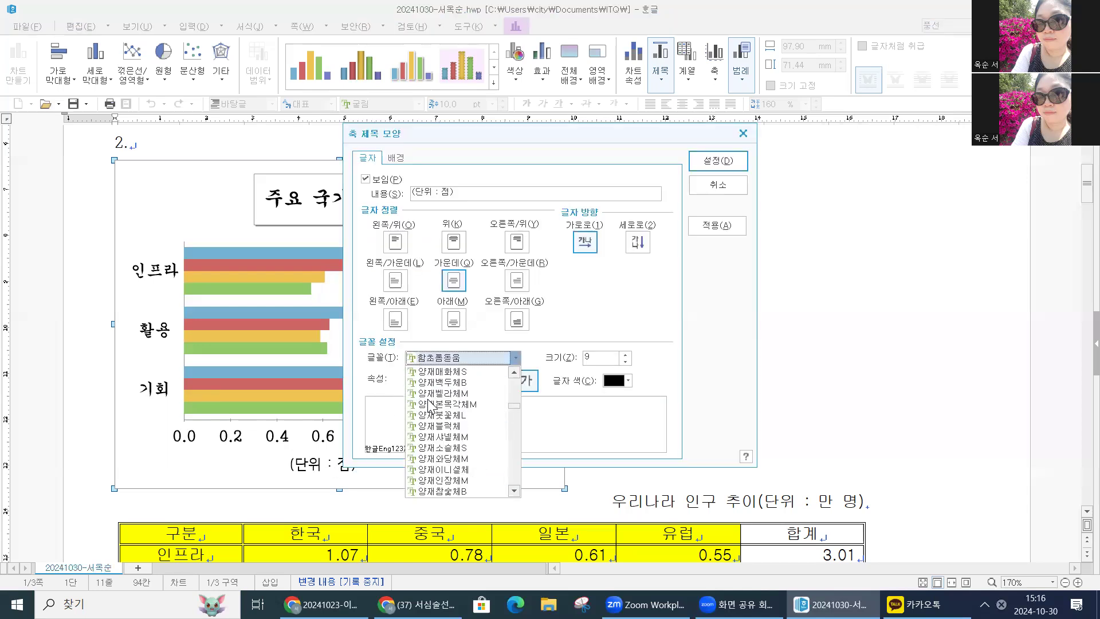
scroll(429, 408, up, 8)
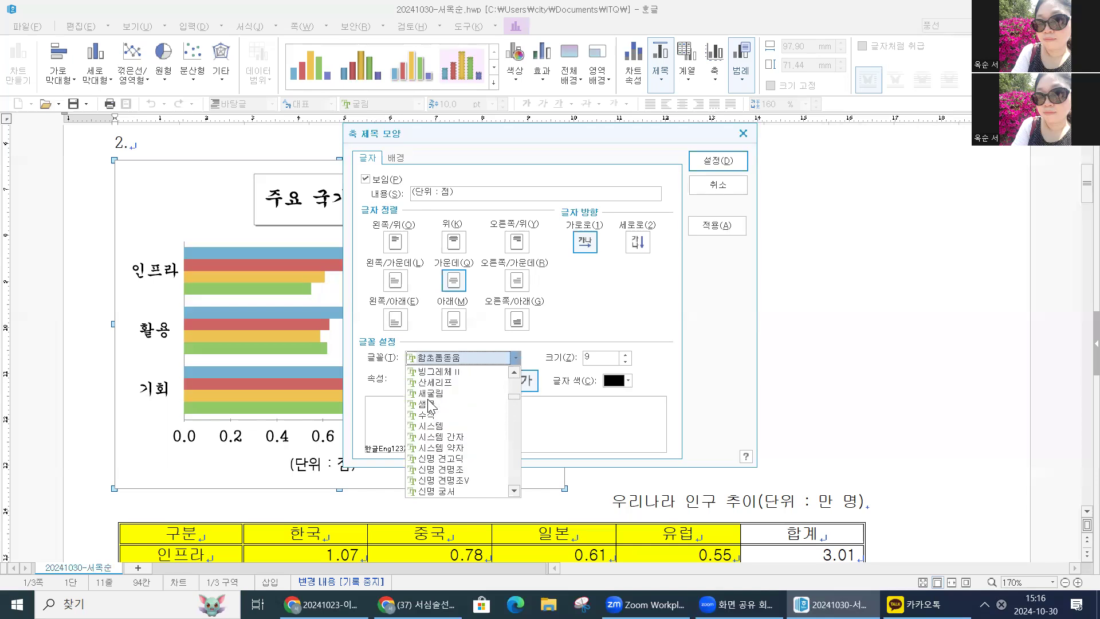
scroll(429, 412, up, 5)
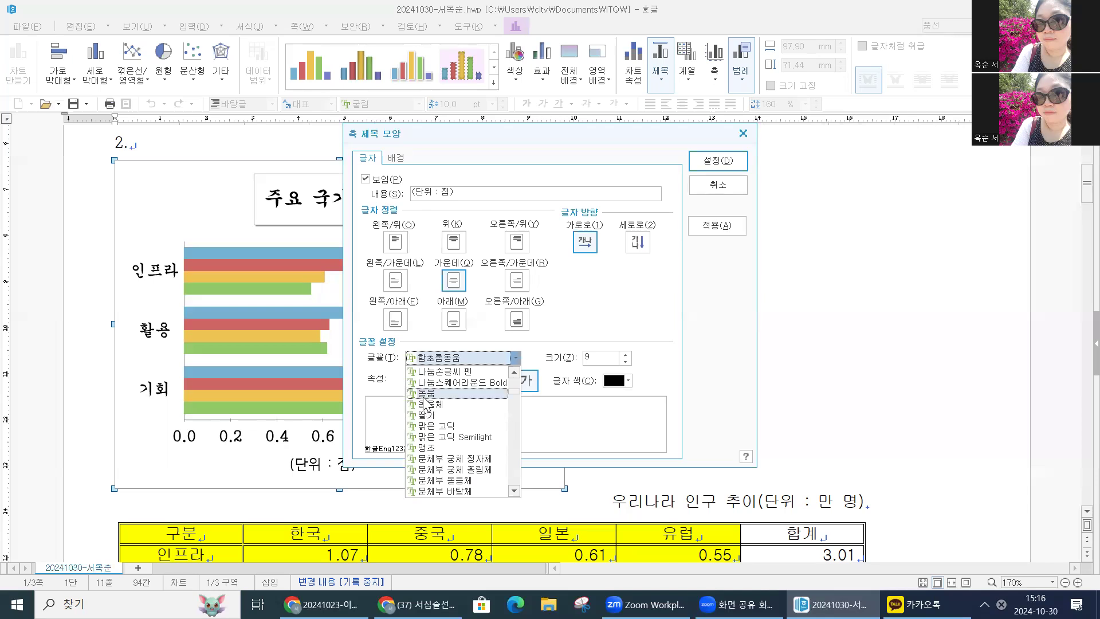
click(427, 393)
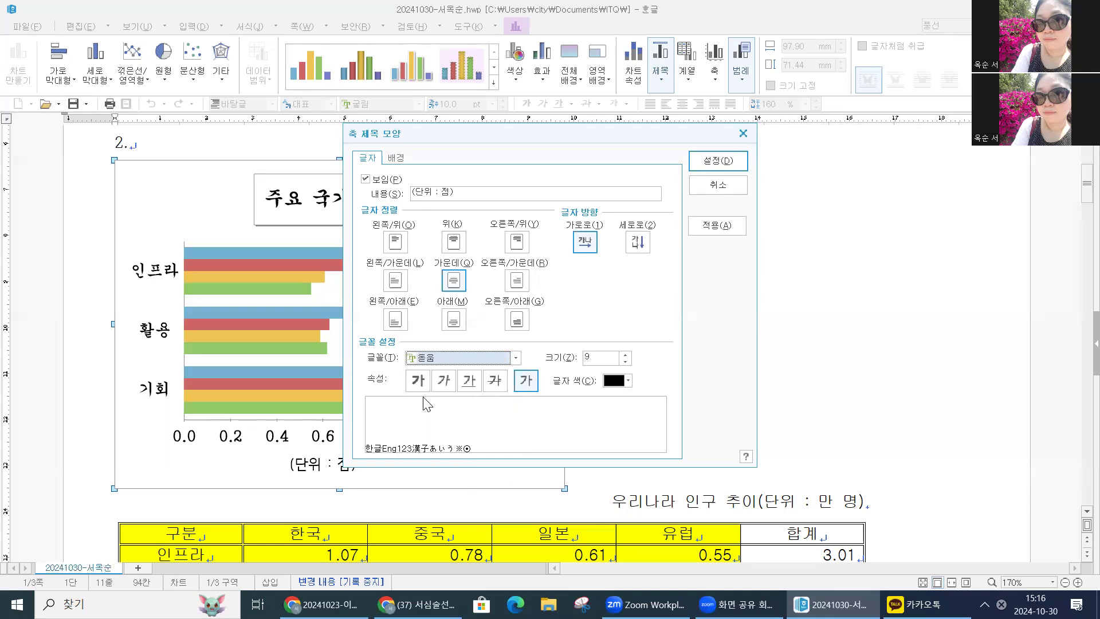
click(518, 358)
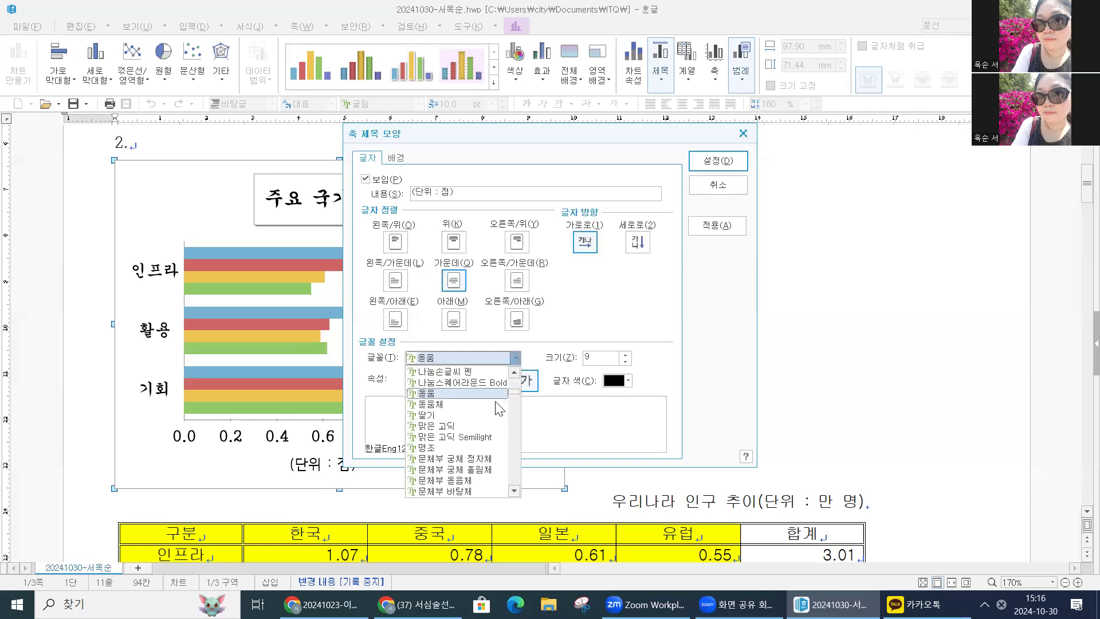
scroll(500, 408, up, 10)
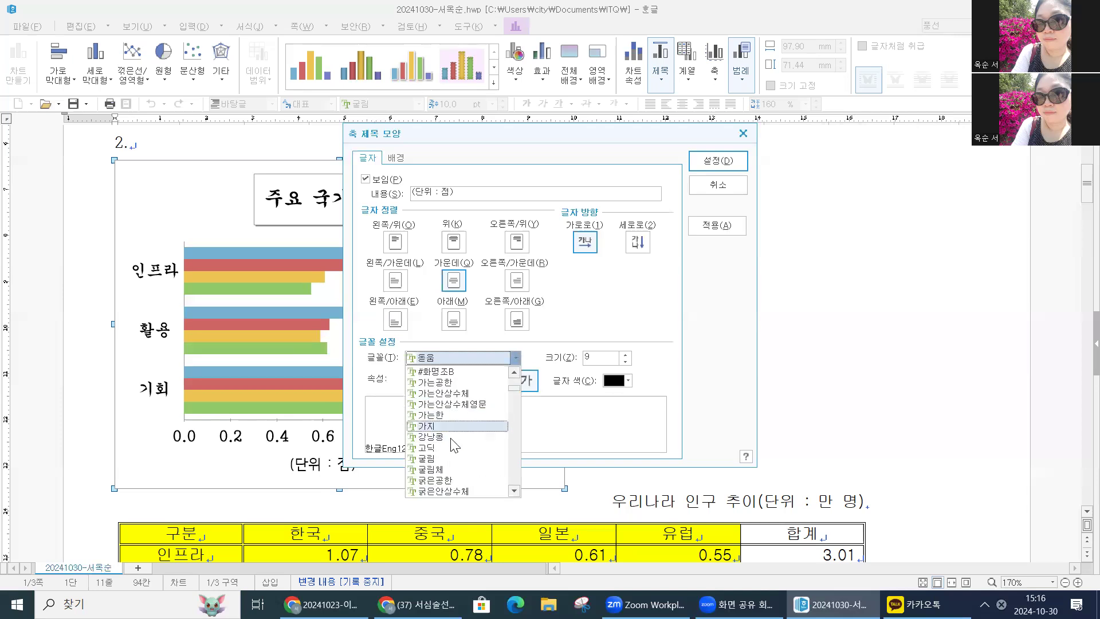
scroll(447, 457, down, 2)
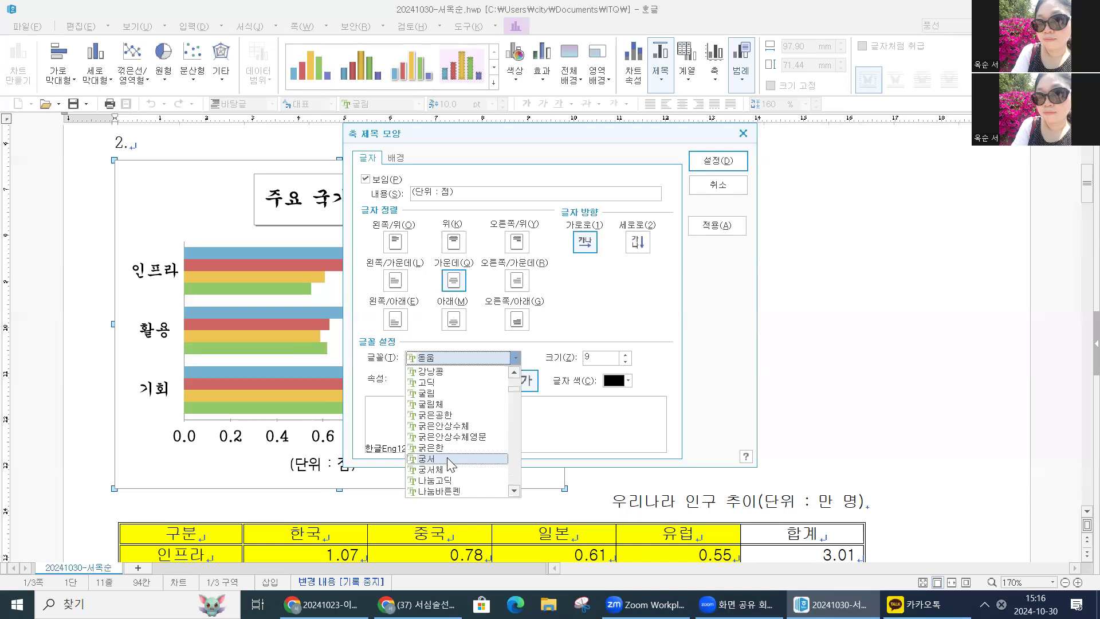
click(447, 458)
click(625, 355)
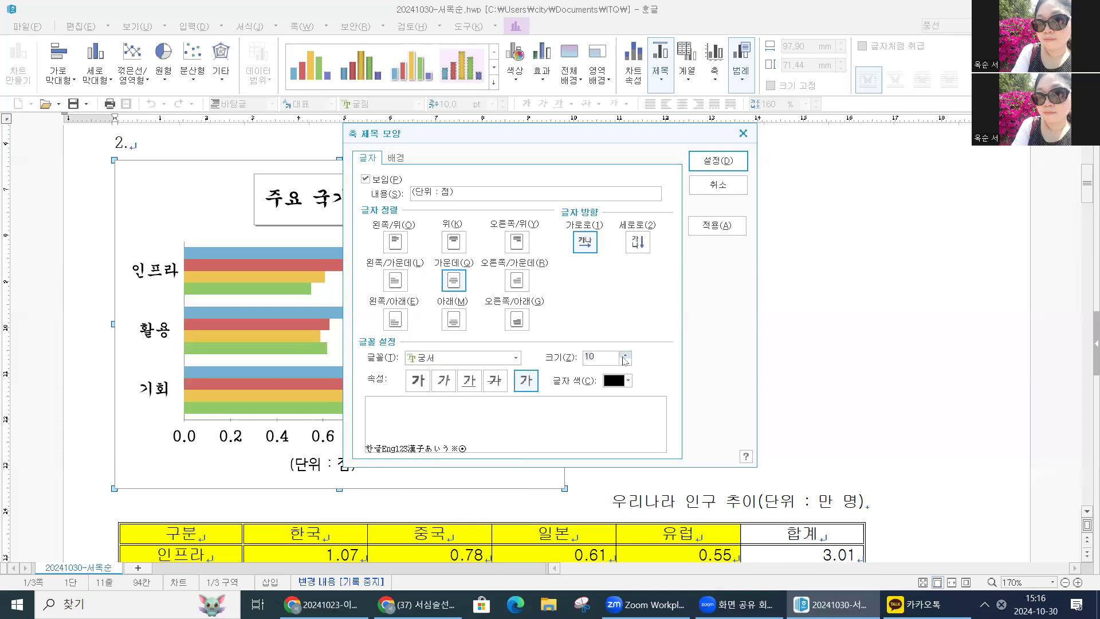
click(719, 165)
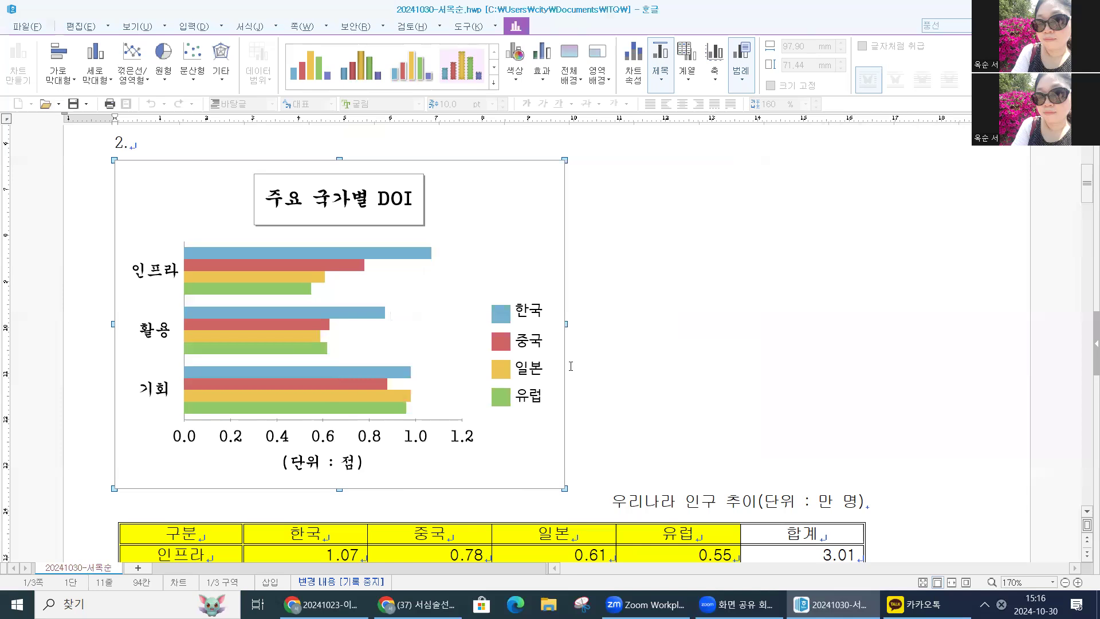
Try to set the chart legend's text to 궁서 at 10 pt and check its background settings
double_click(537, 315)
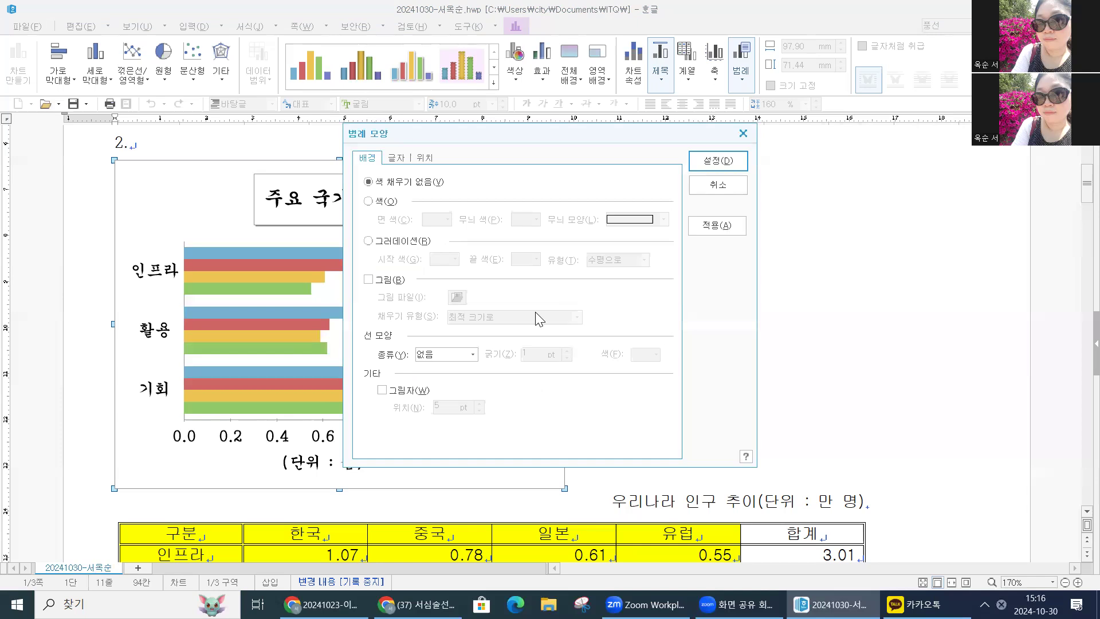
click(396, 158)
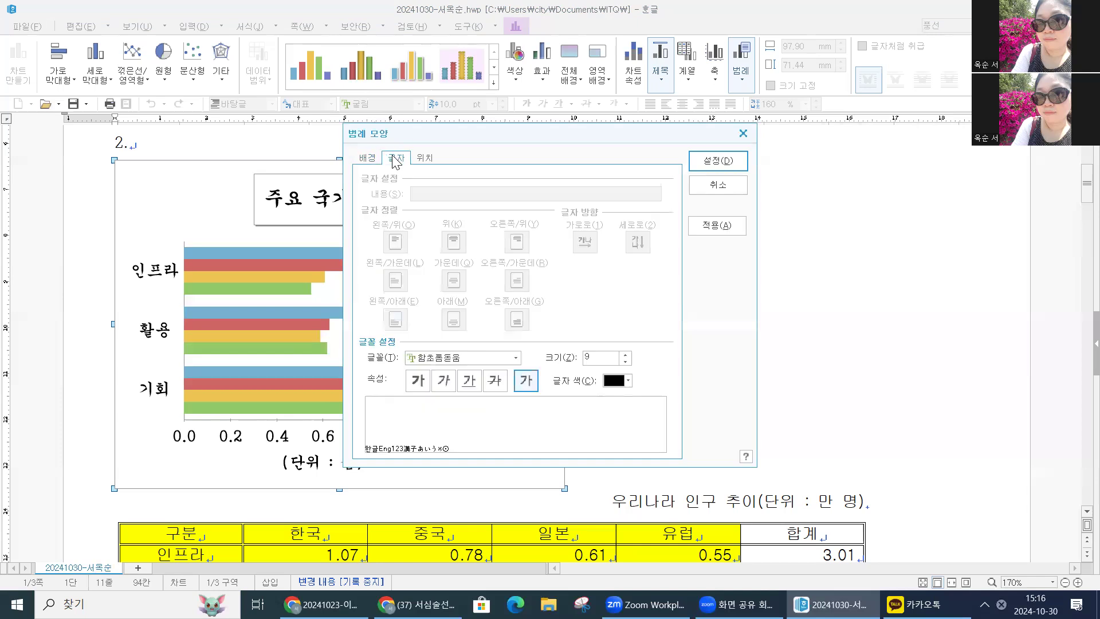
click(457, 359)
scroll(451, 420, up, 2)
scroll(451, 418, up, 10)
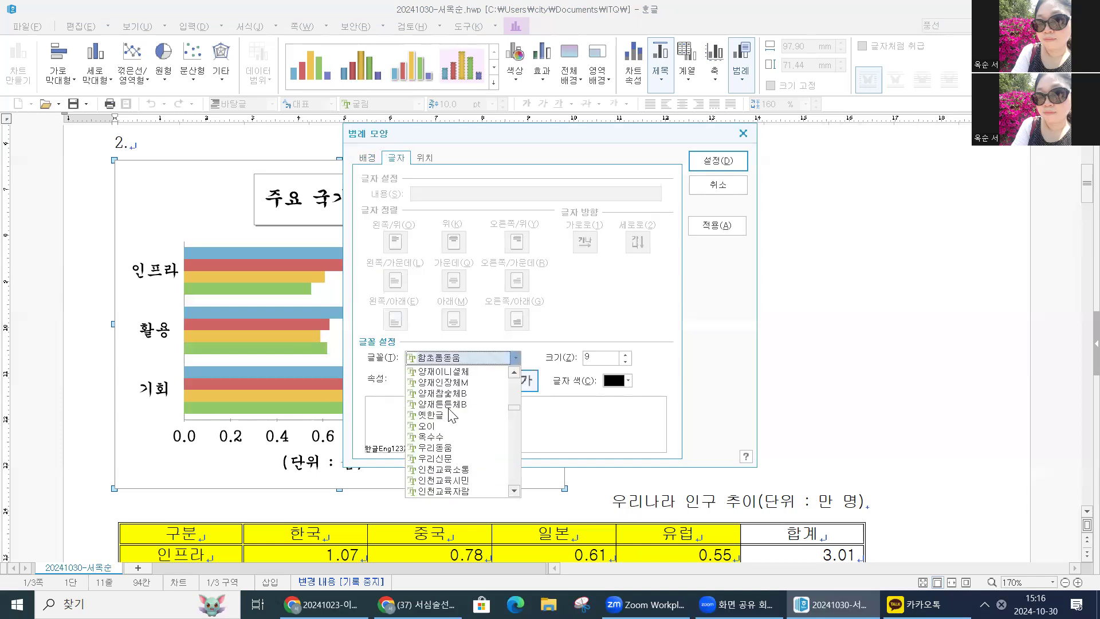
scroll(451, 410, up, 10)
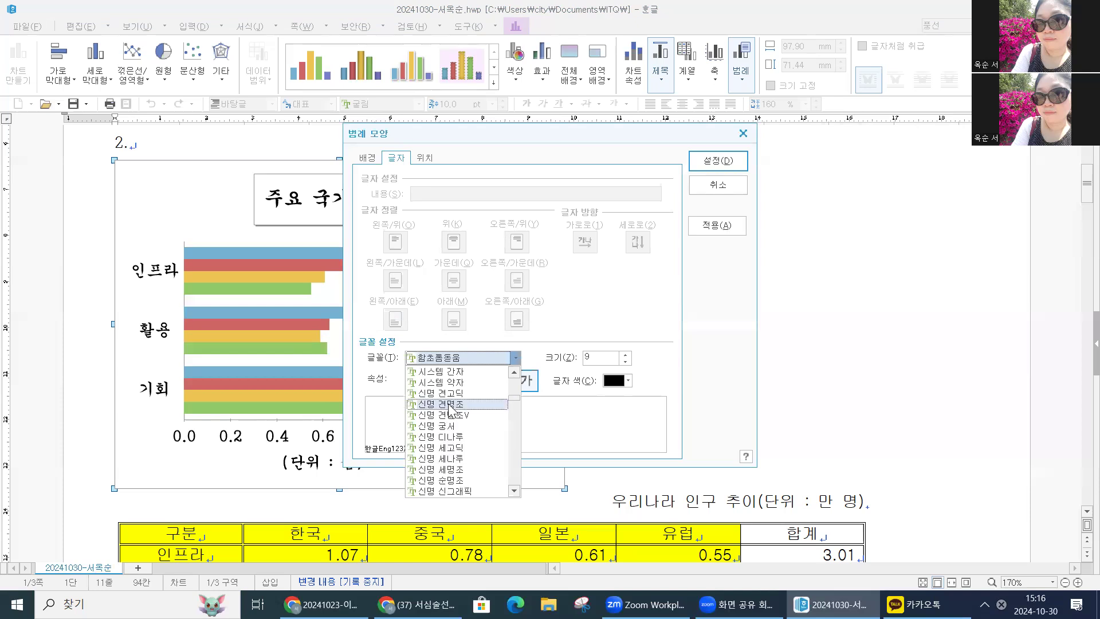
scroll(451, 411, up, 10)
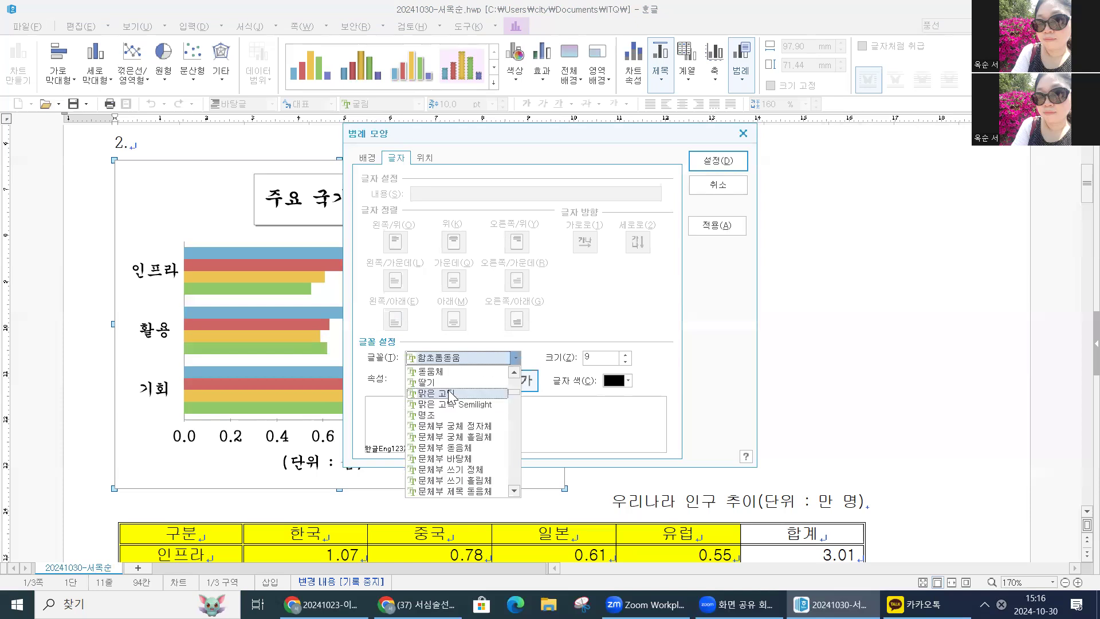
scroll(450, 396, up, 1)
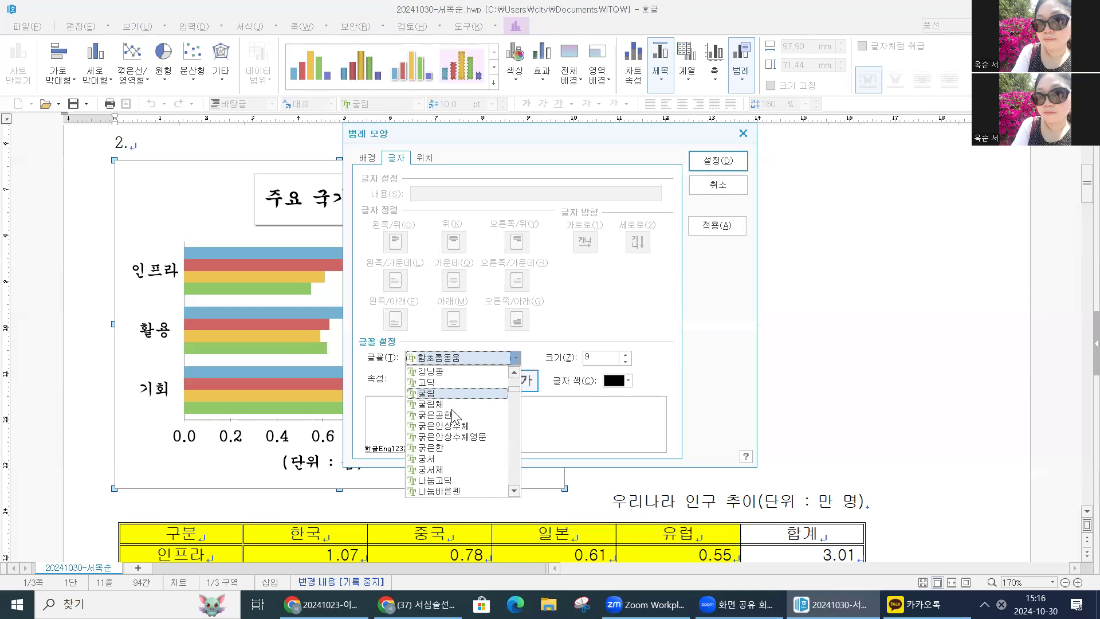
click(453, 458)
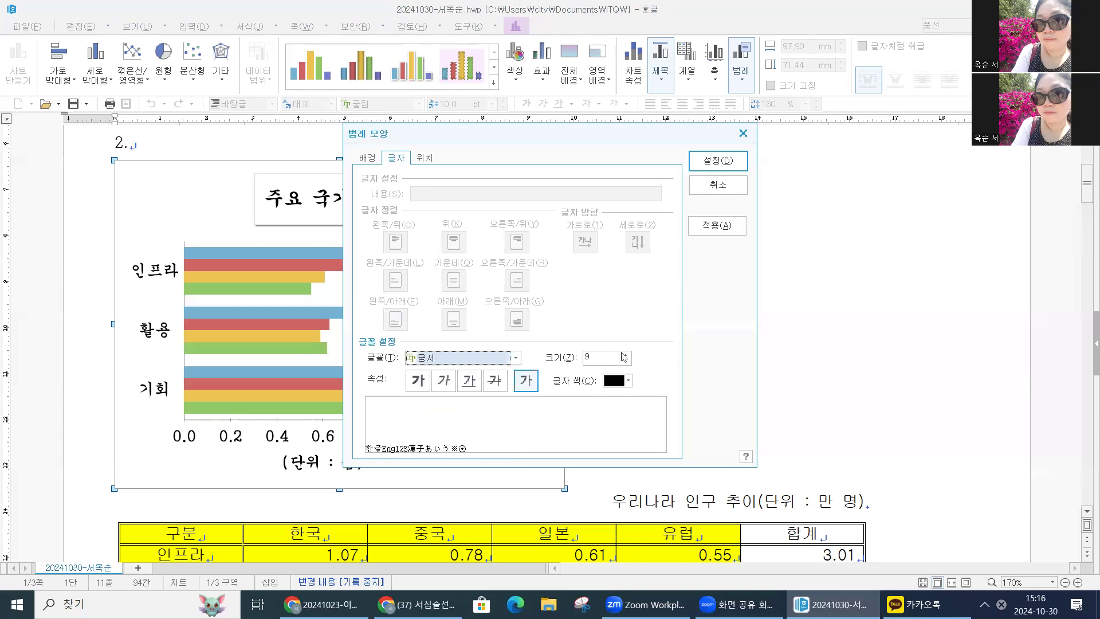
click(626, 355)
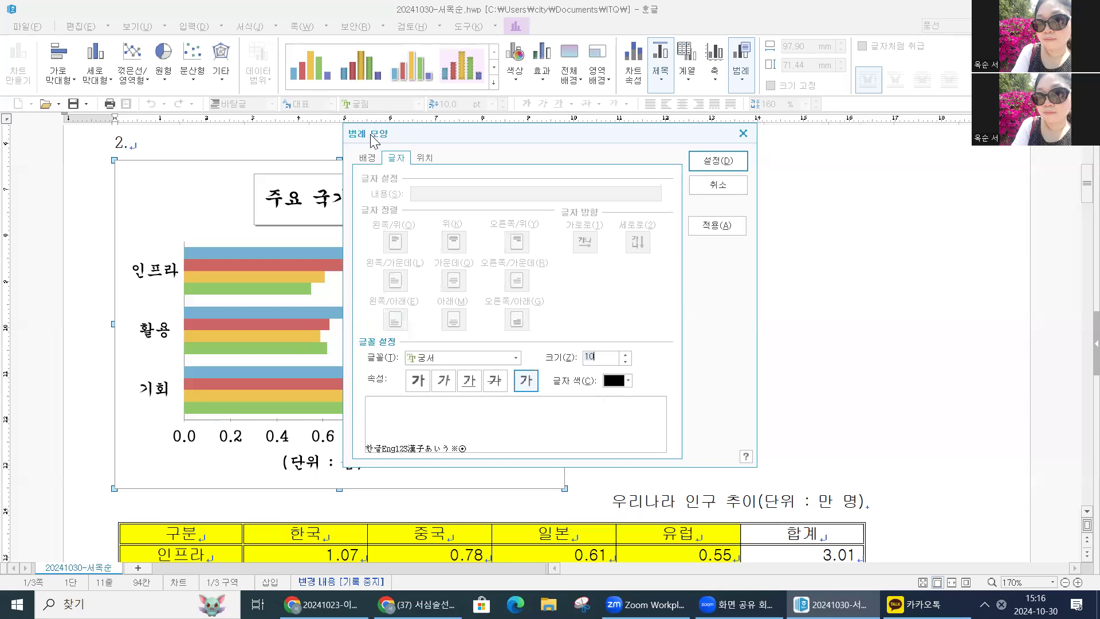
click(364, 159)
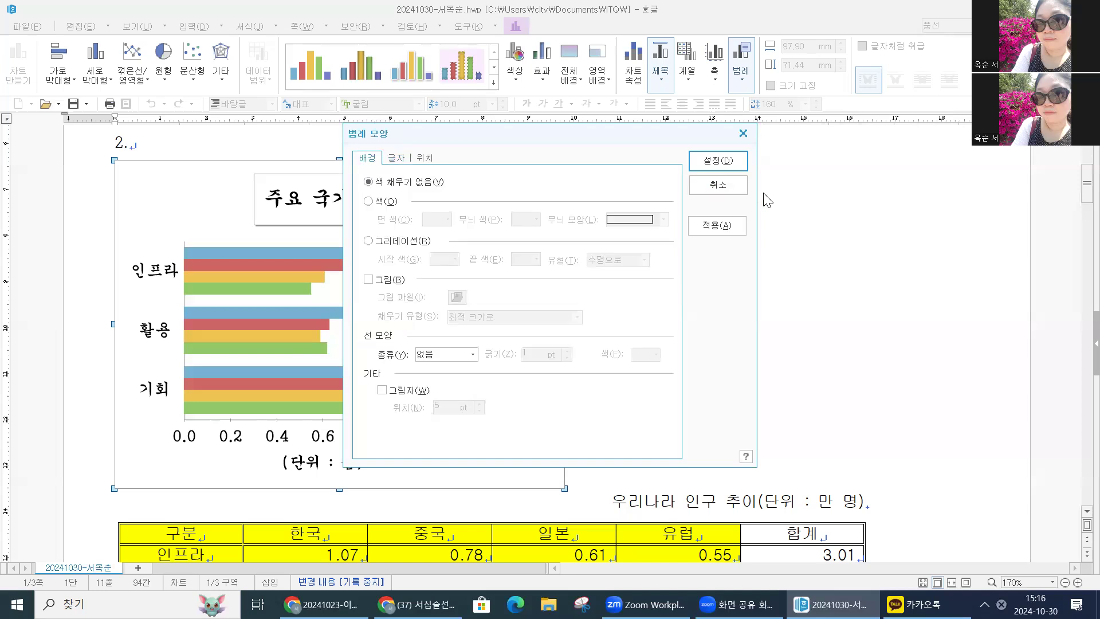
drag(631, 142, 635, 151)
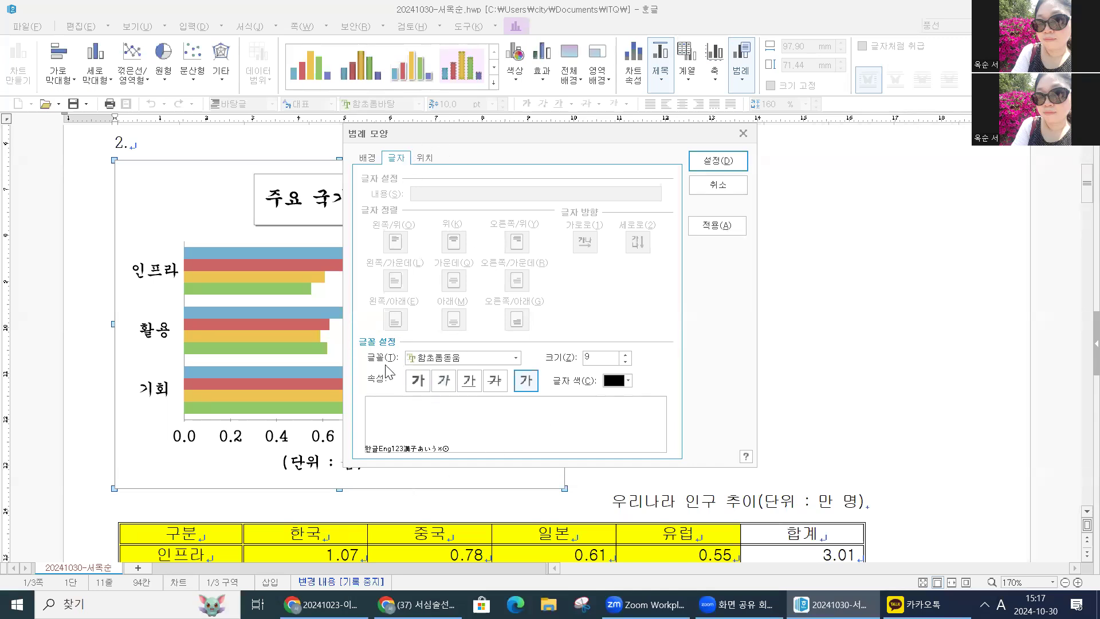
click(453, 358)
scroll(450, 443, up, 10)
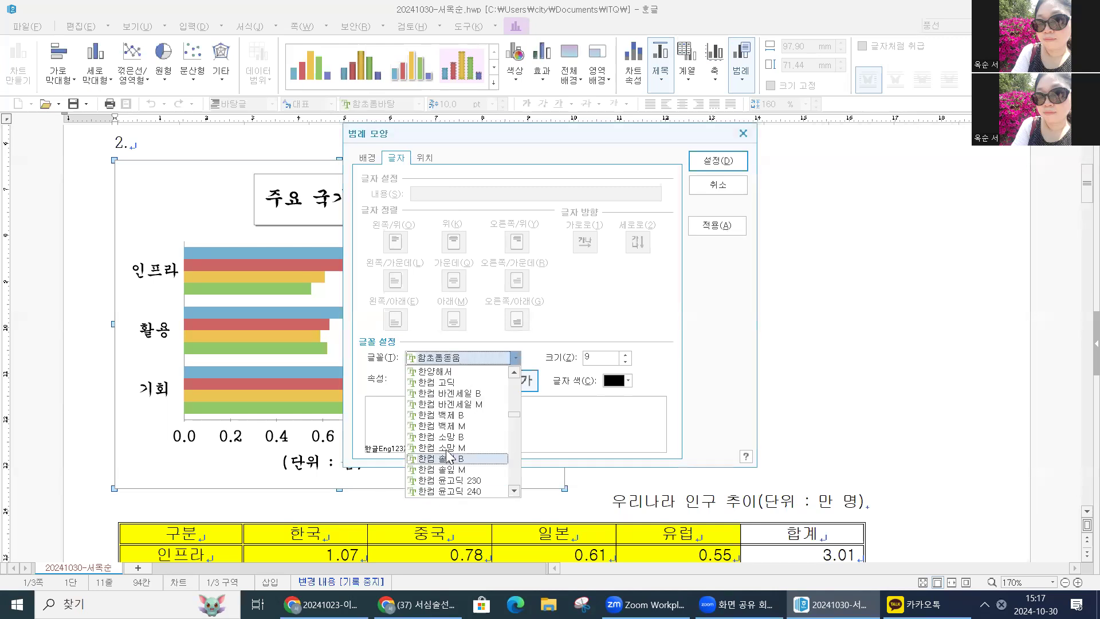
scroll(450, 442, up, 10)
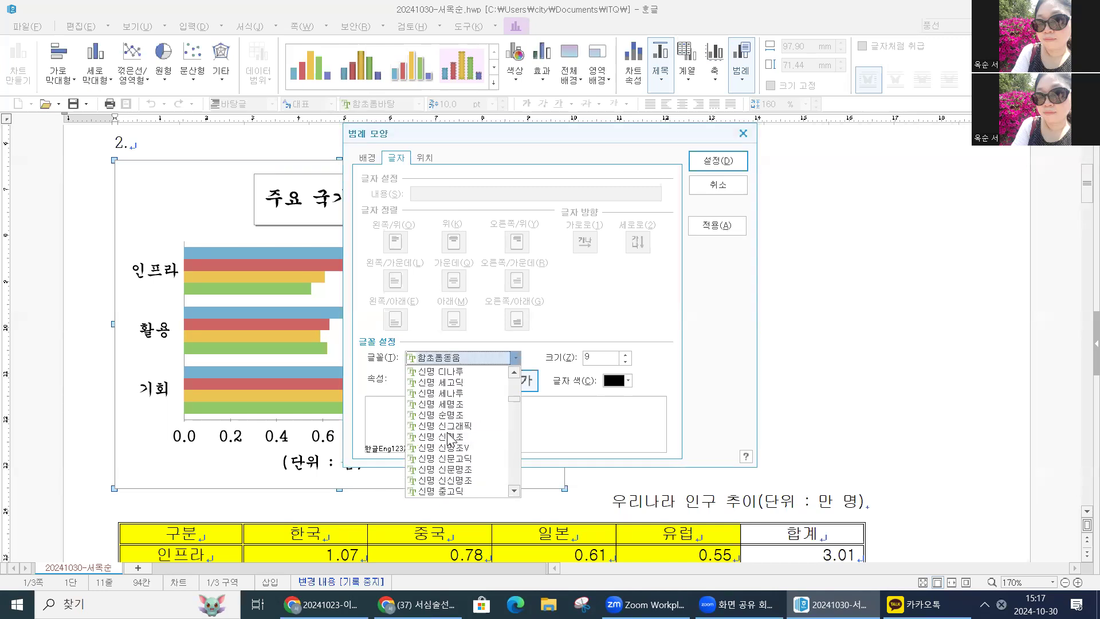
scroll(450, 440, up, 10)
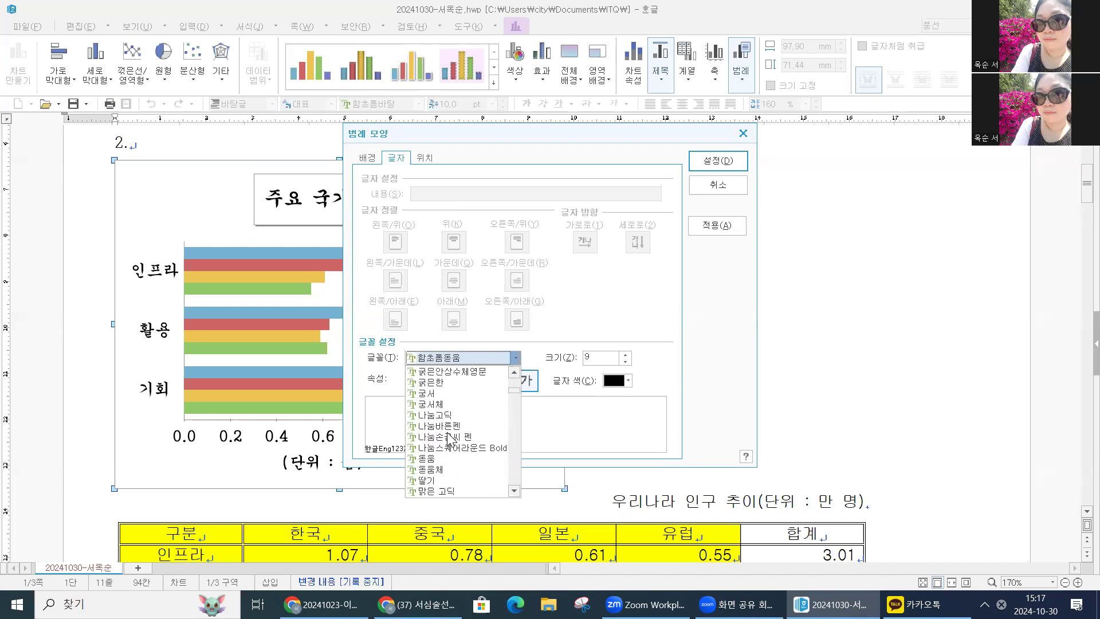
click(717, 162)
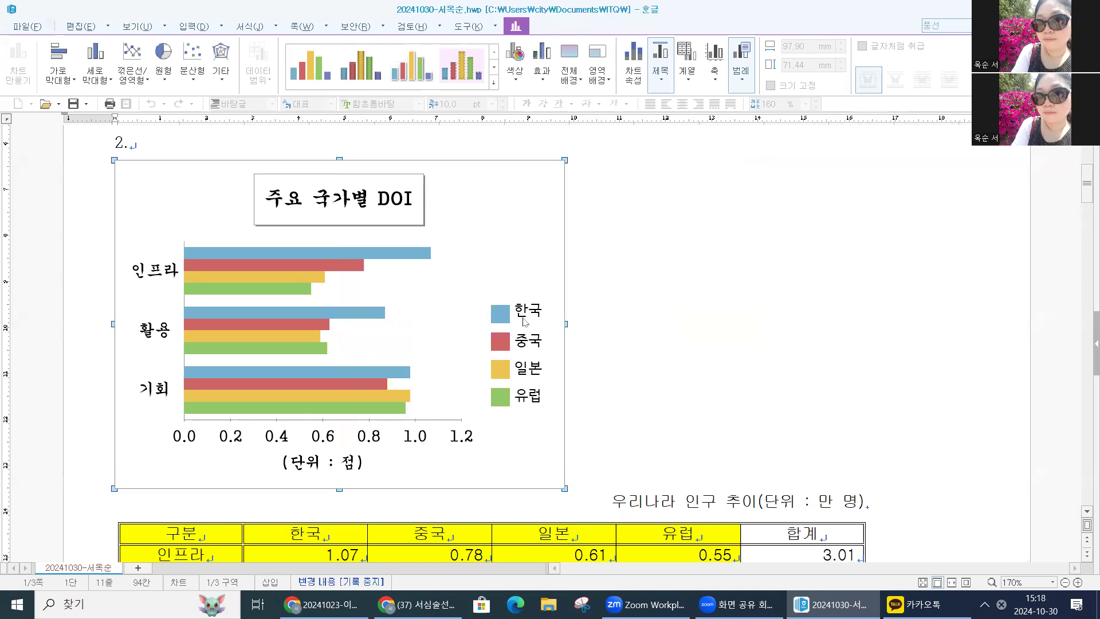
Set the chart legend's text to 궁서 at 10 pt
double_click(524, 322)
click(410, 162)
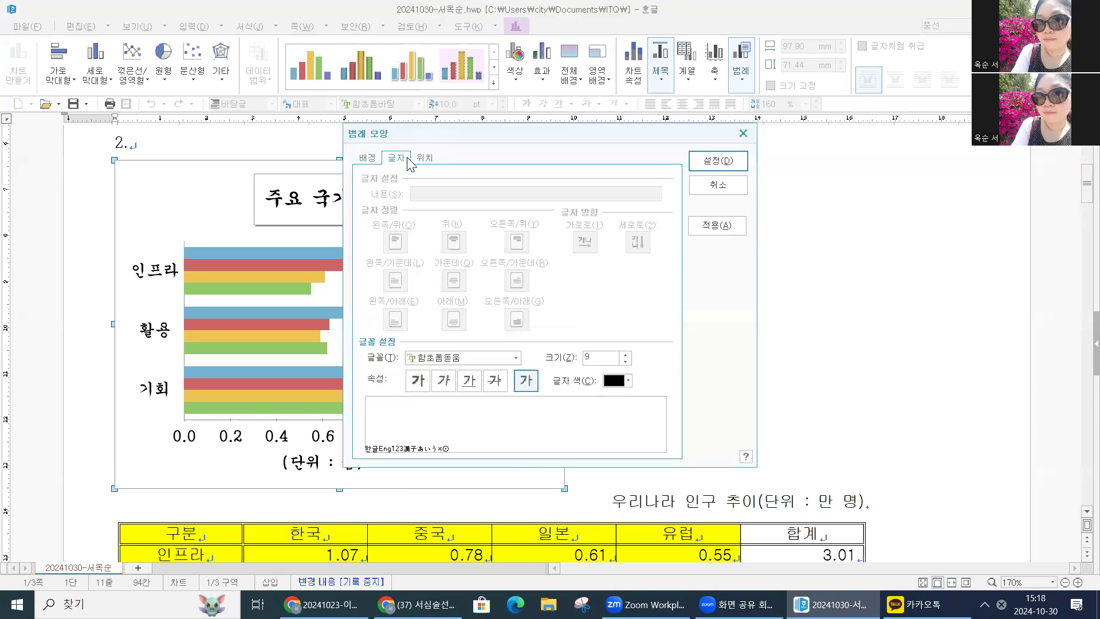
click(515, 358)
scroll(484, 383, up, 10)
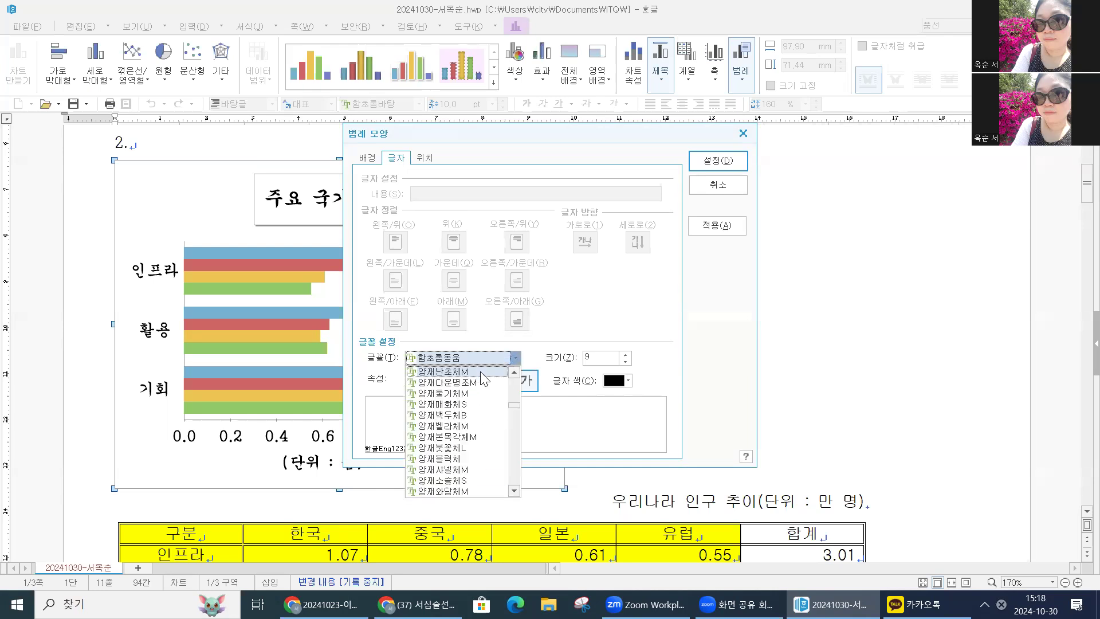
scroll(483, 373, up, 10)
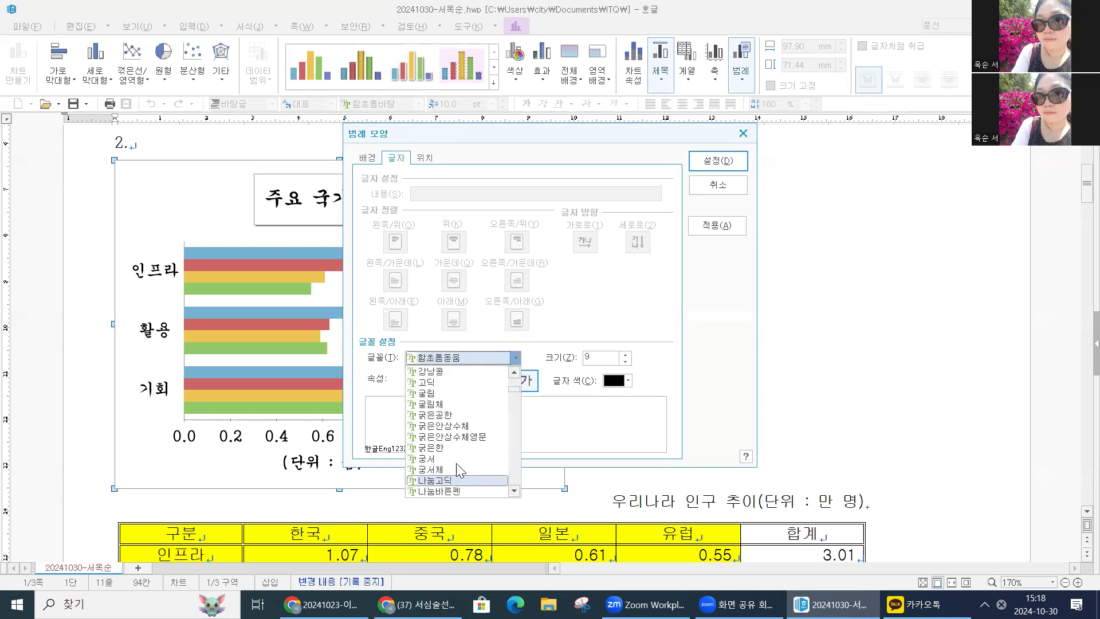
click(457, 463)
click(626, 353)
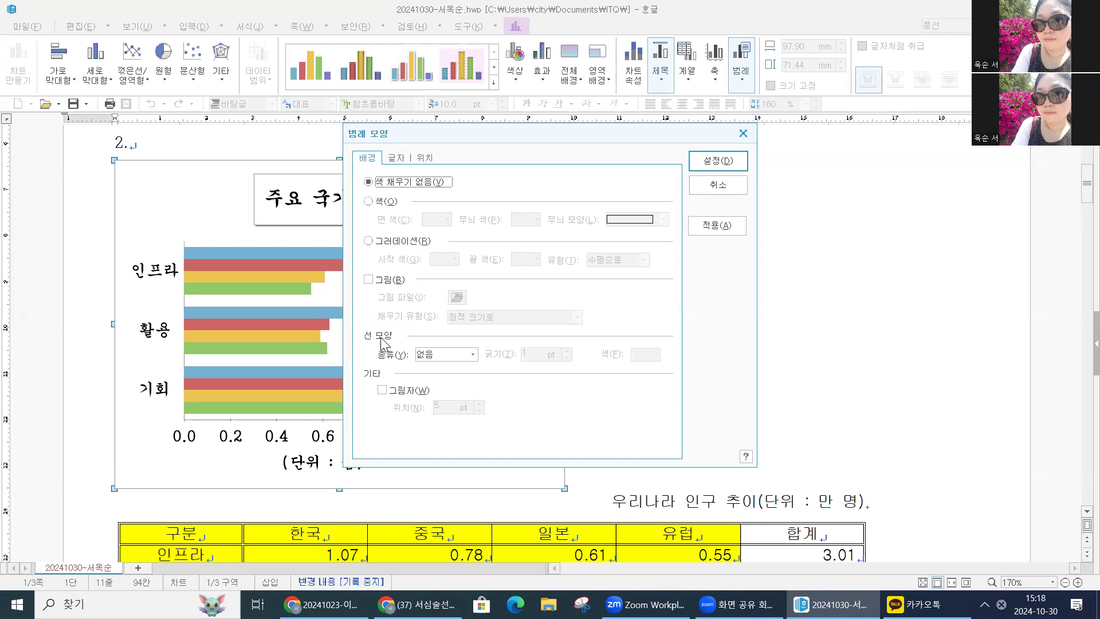
Give the legend a single-line border (한 줄로), place it at 왼쪽/가운데 and apply the legend formatting
click(451, 358)
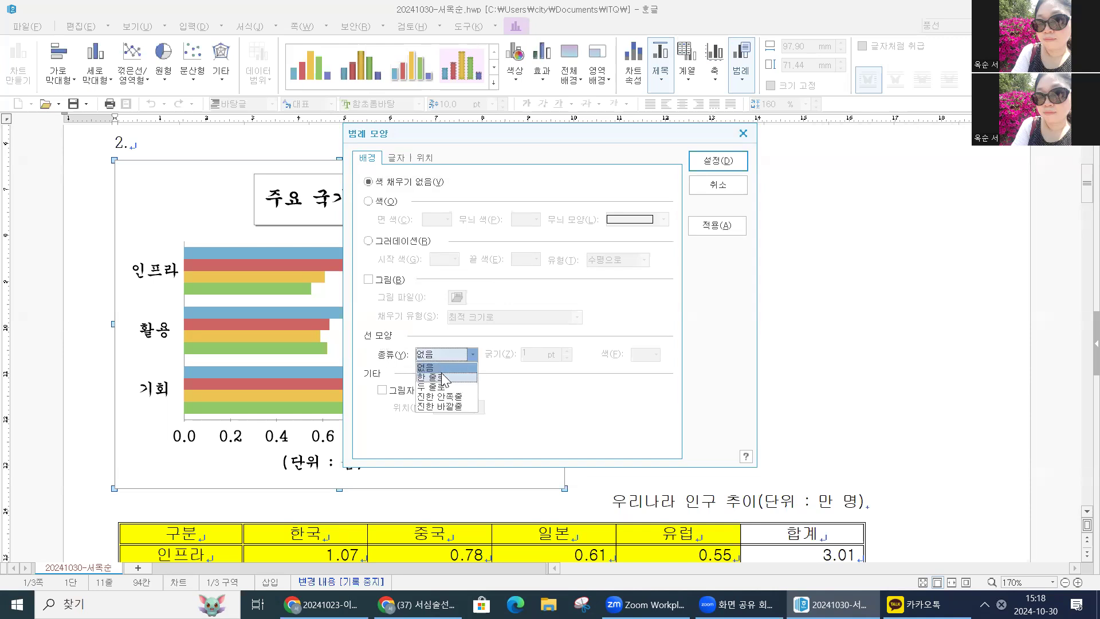
click(451, 375)
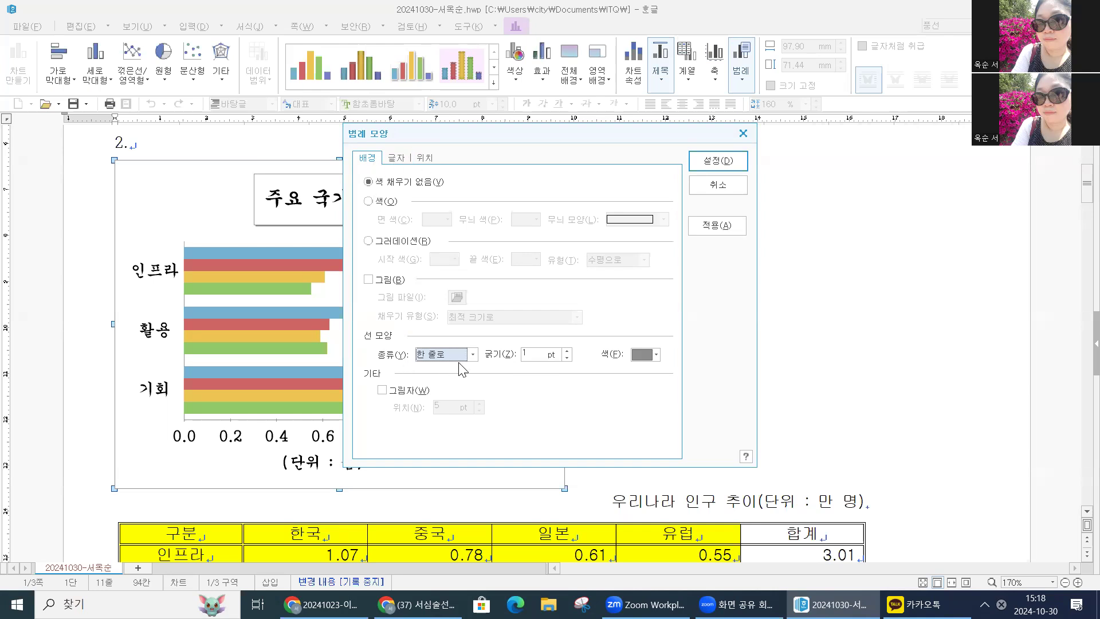
click(427, 160)
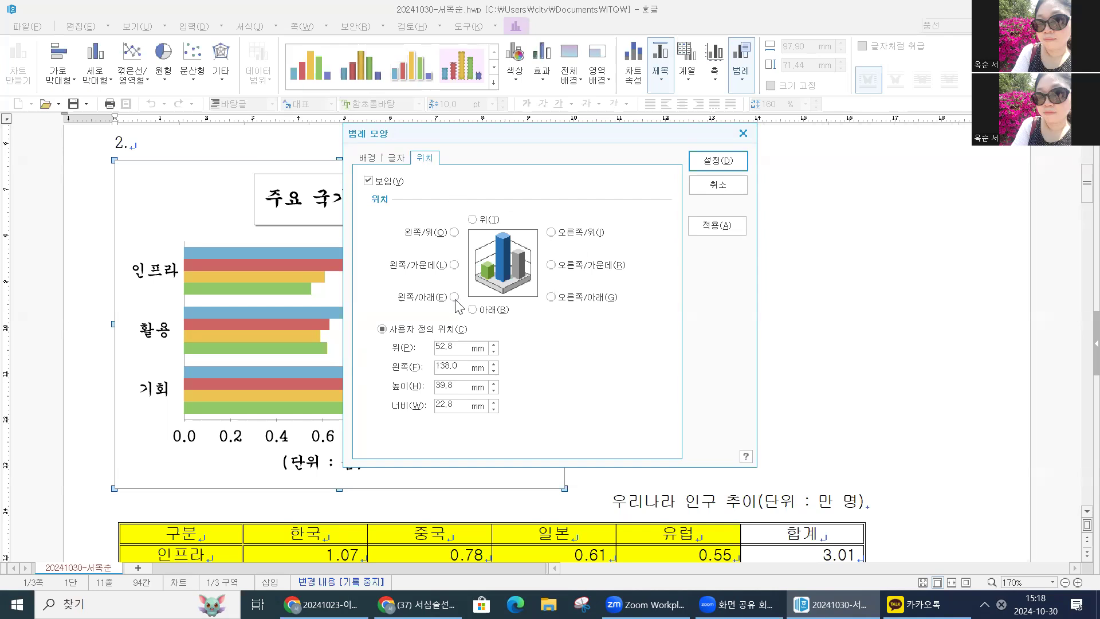
click(454, 266)
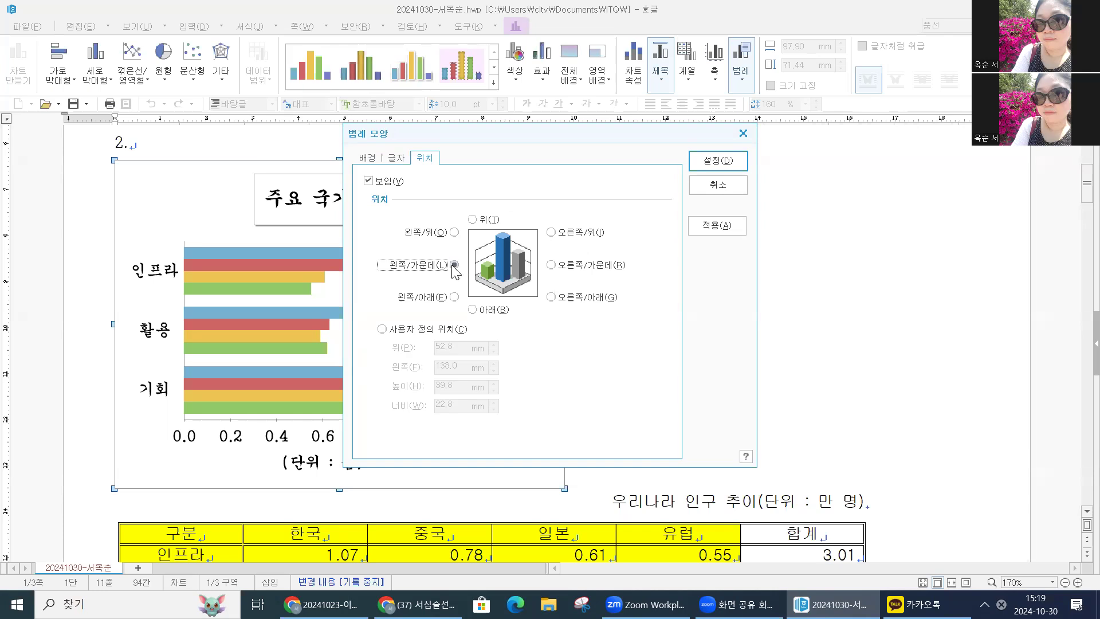
click(717, 161)
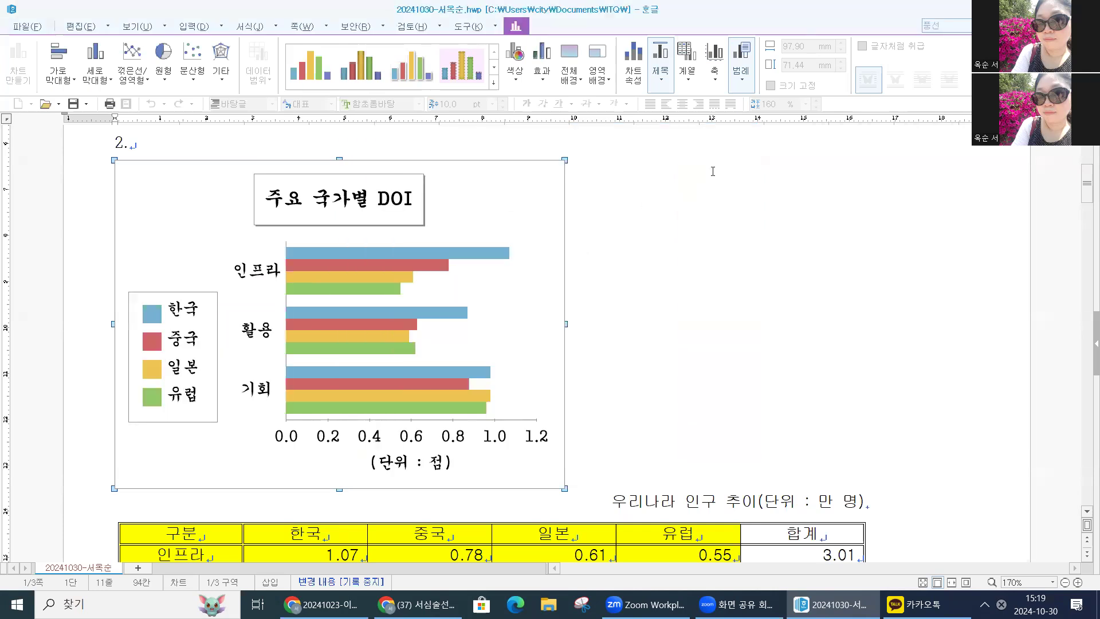
Review the legend's background, font and position settings, and reapply its 왼쪽/가운데 placement
double_click(189, 317)
click(428, 158)
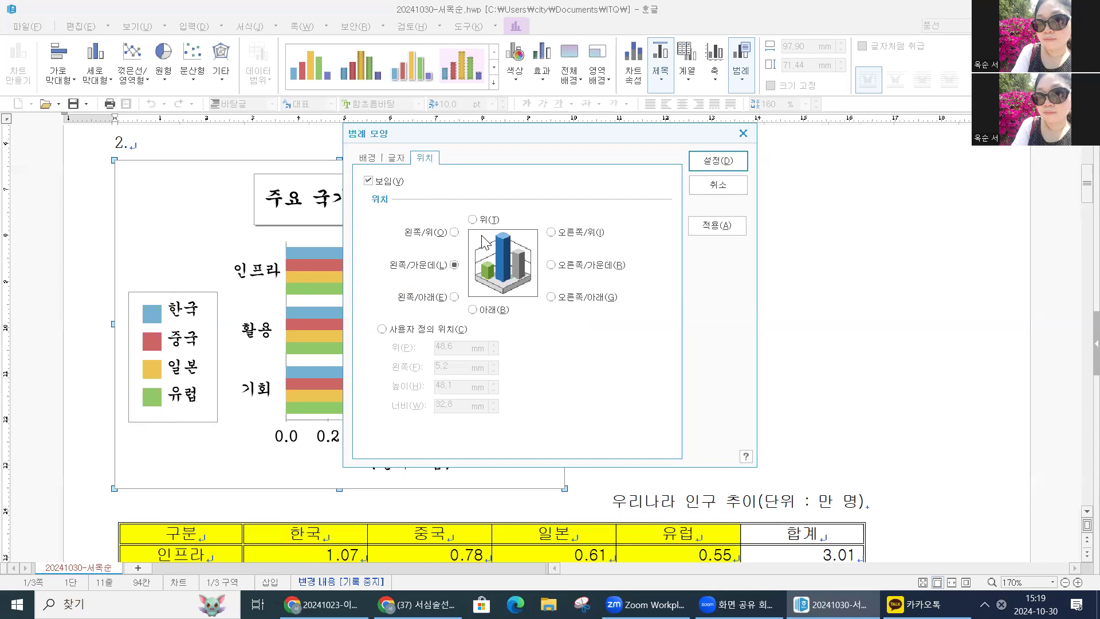
click(716, 160)
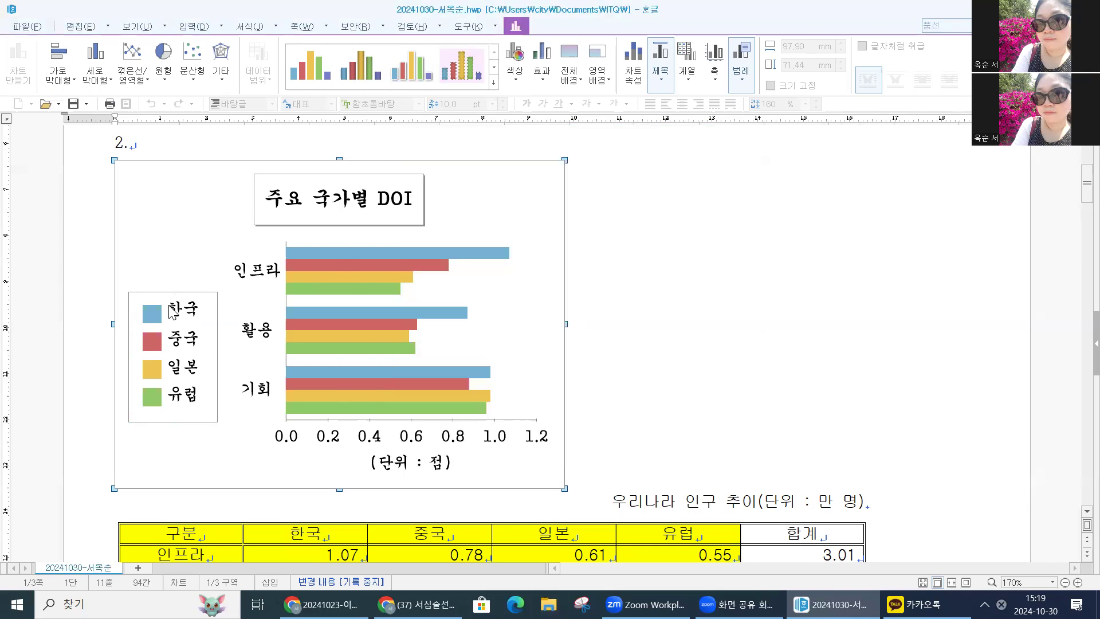
click(196, 311)
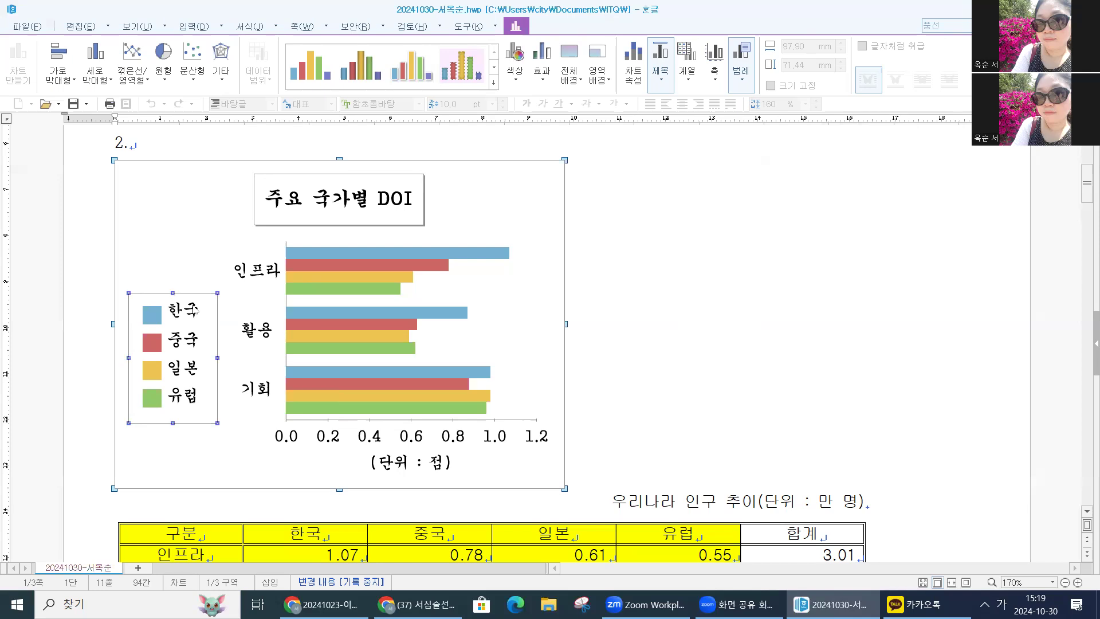
double_click(196, 312)
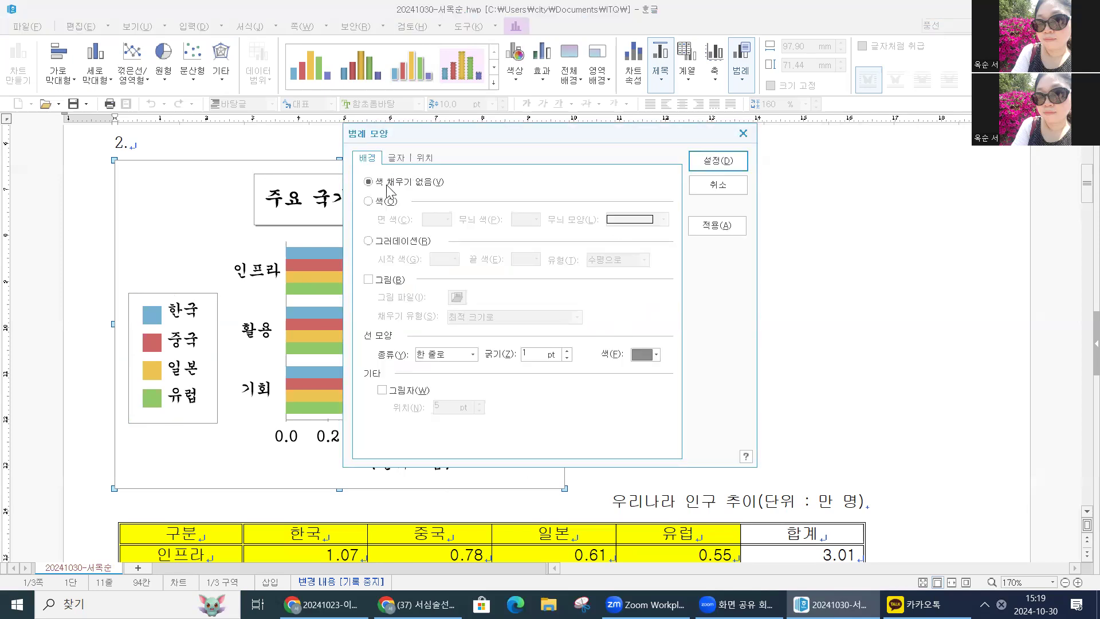
click(401, 157)
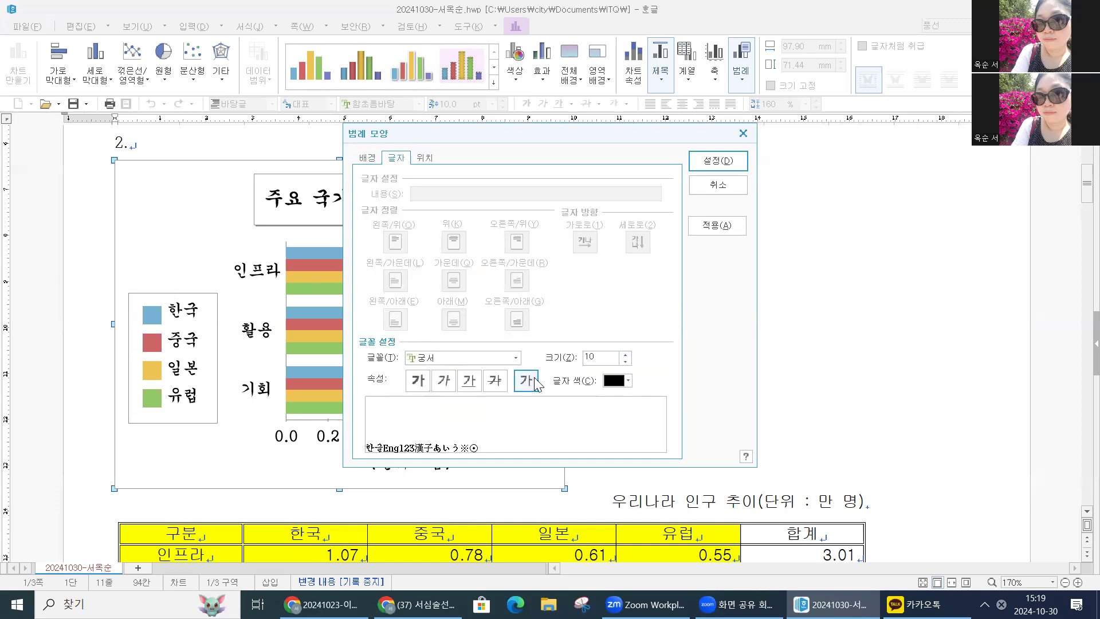
click(427, 162)
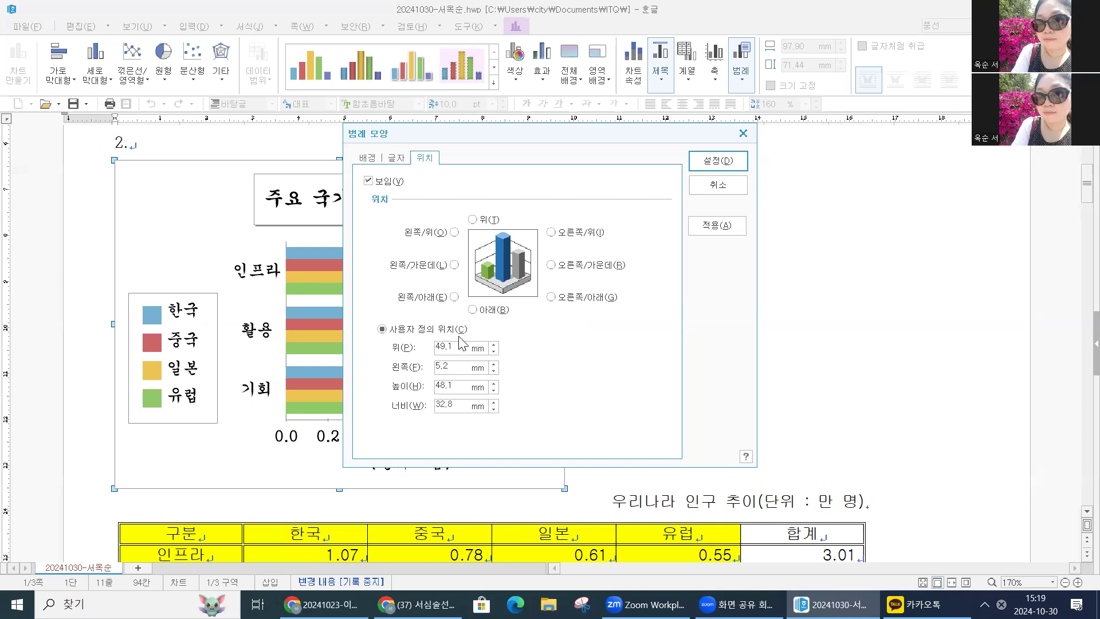
click(454, 265)
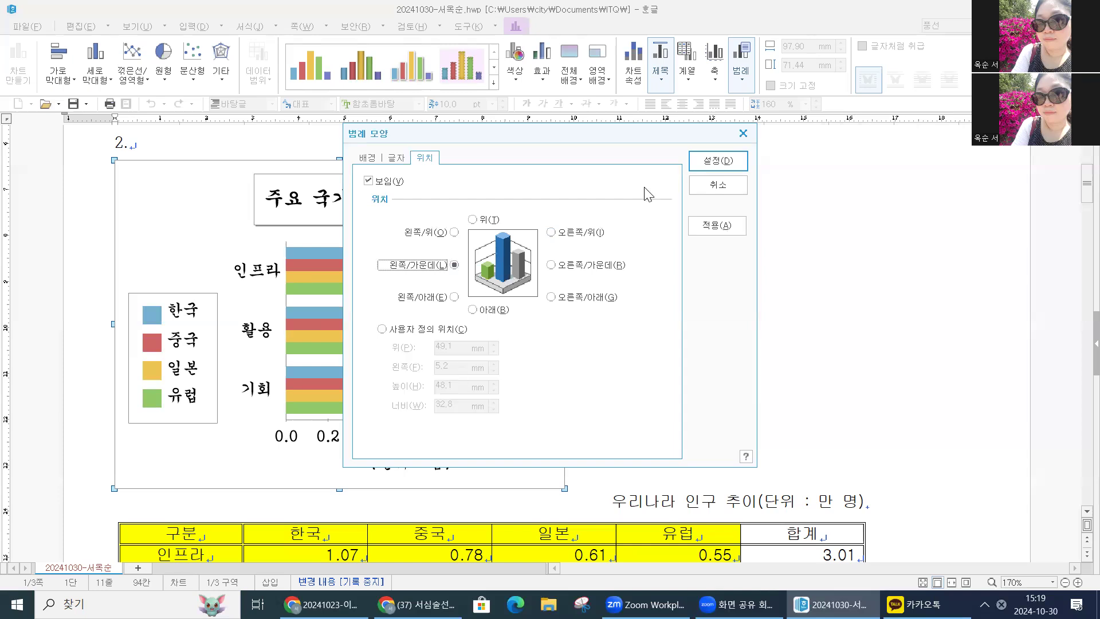
click(698, 166)
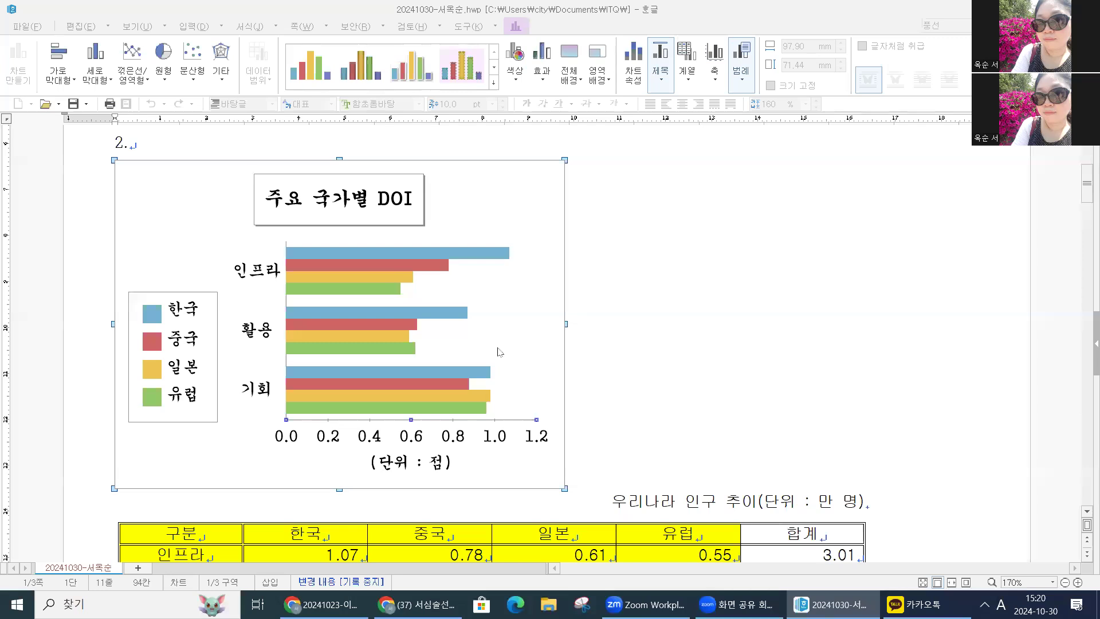
Try turning off automatic scaling for the value axis and applying it, and restore the axis's automatic scaling
double_click(302, 420)
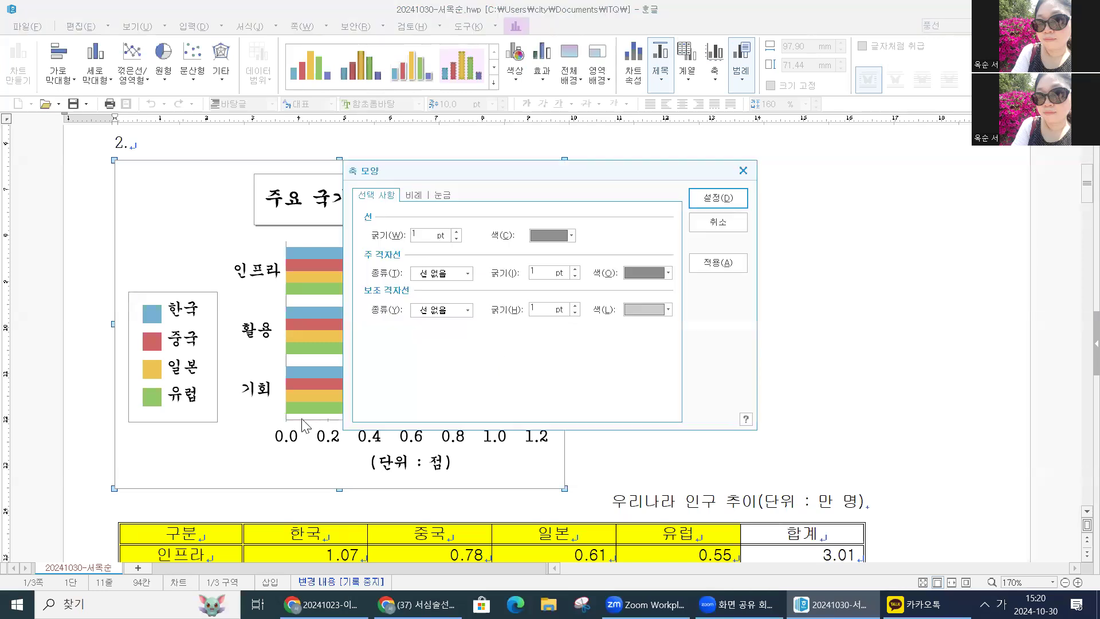
click(415, 195)
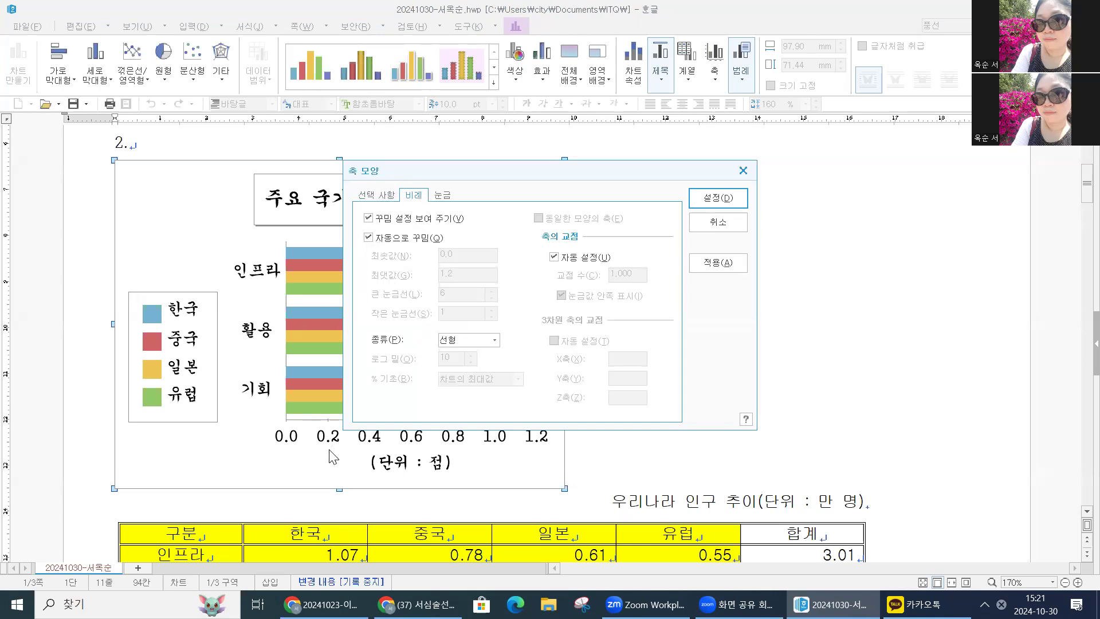
click(368, 237)
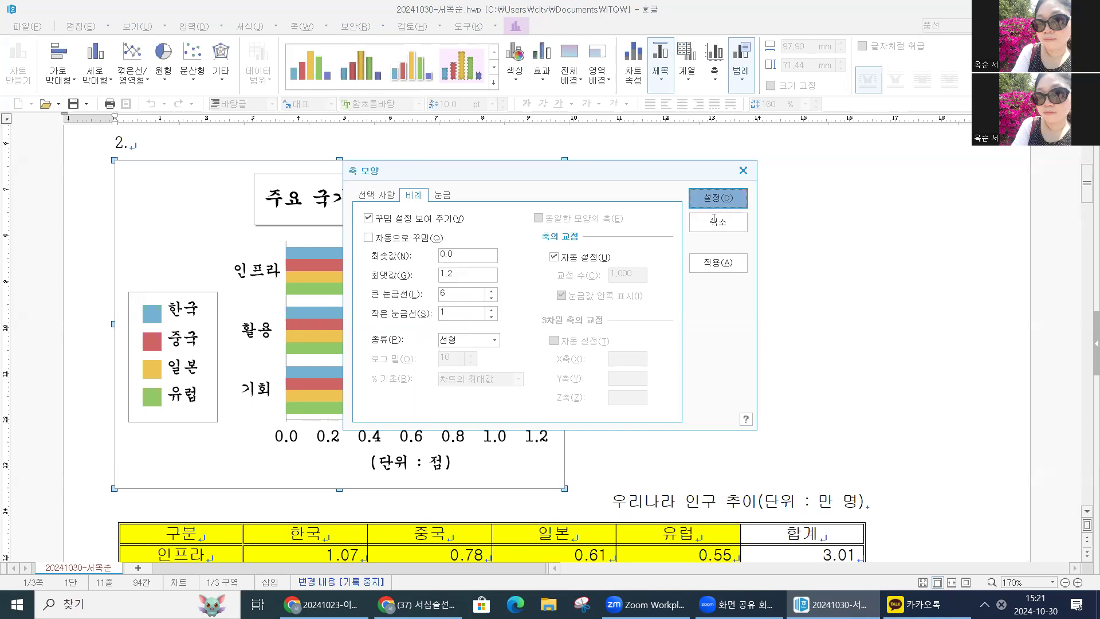
click(718, 198)
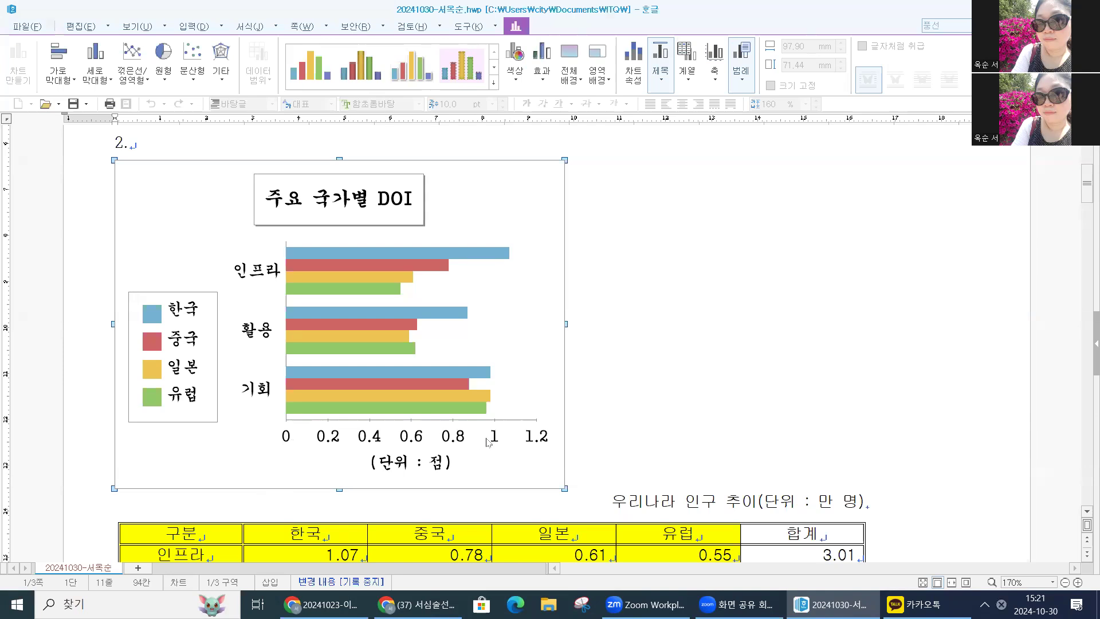
click(459, 418)
double_click(458, 420)
click(414, 195)
click(419, 241)
click(718, 198)
click(800, 218)
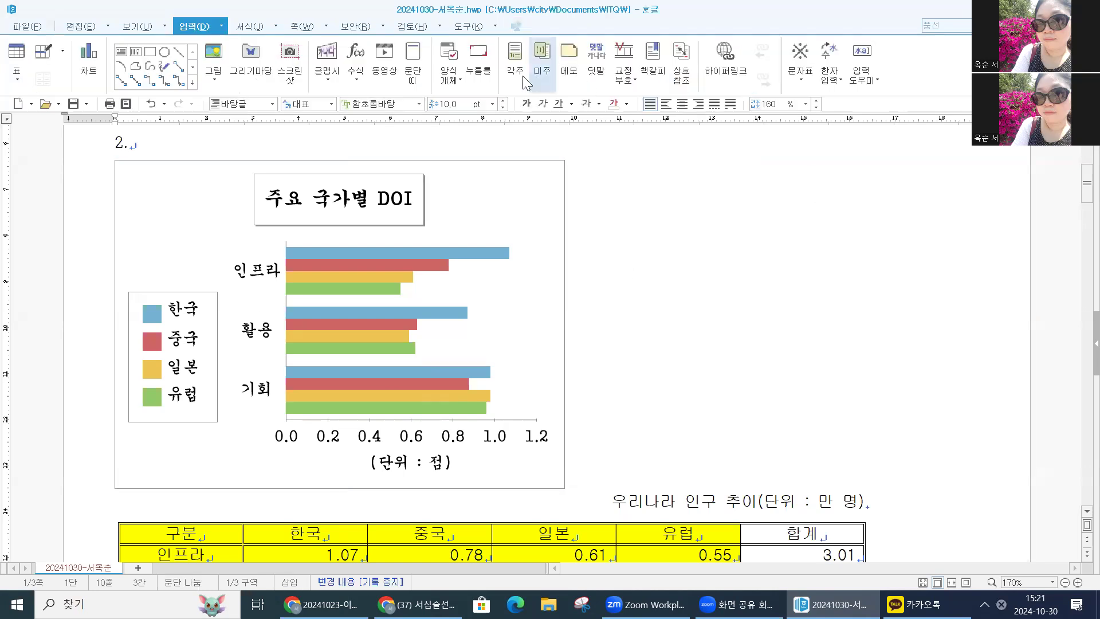
Widen the chart to about 162 mm to match the table's width and move it below the table
click(515, 180)
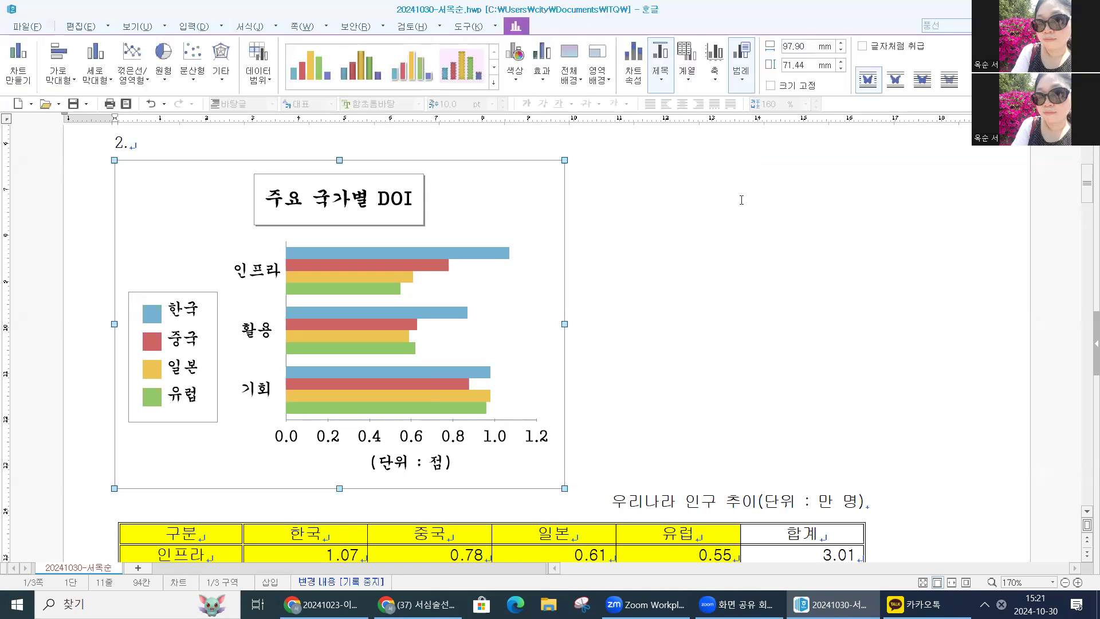
key(Escape)
click(514, 191)
drag(565, 324, 858, 314)
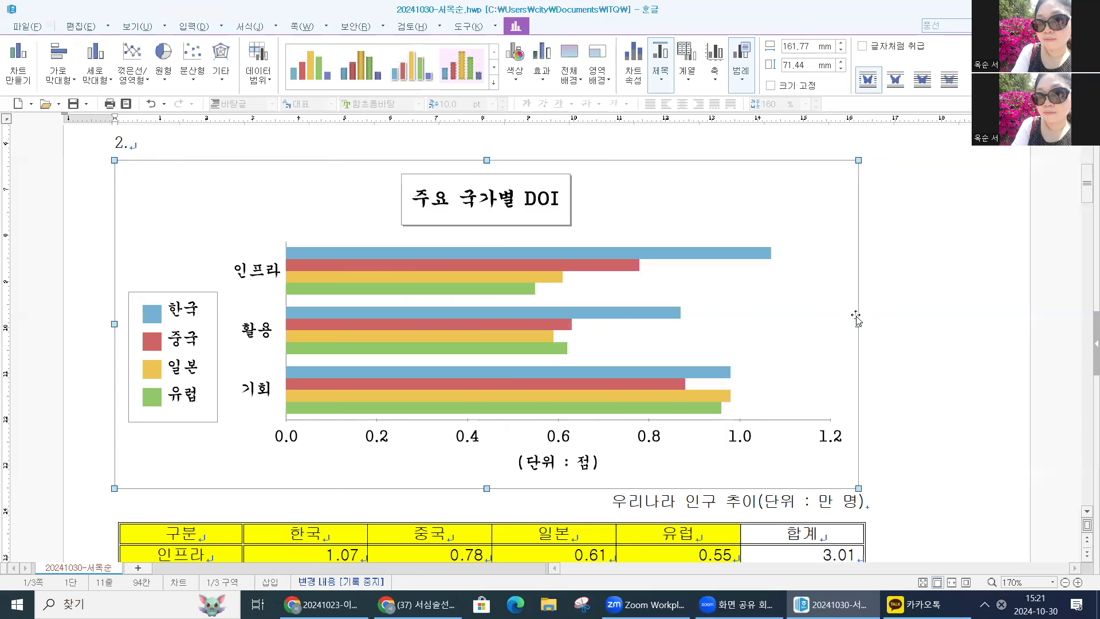
drag(712, 191, 708, 268)
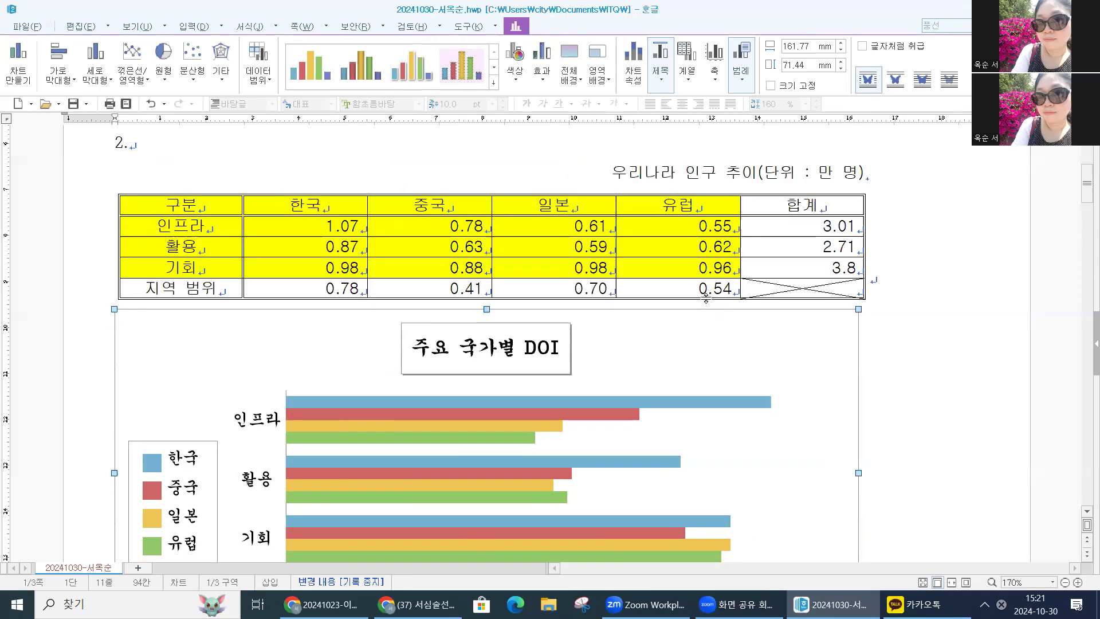
scroll(707, 290, down, 3)
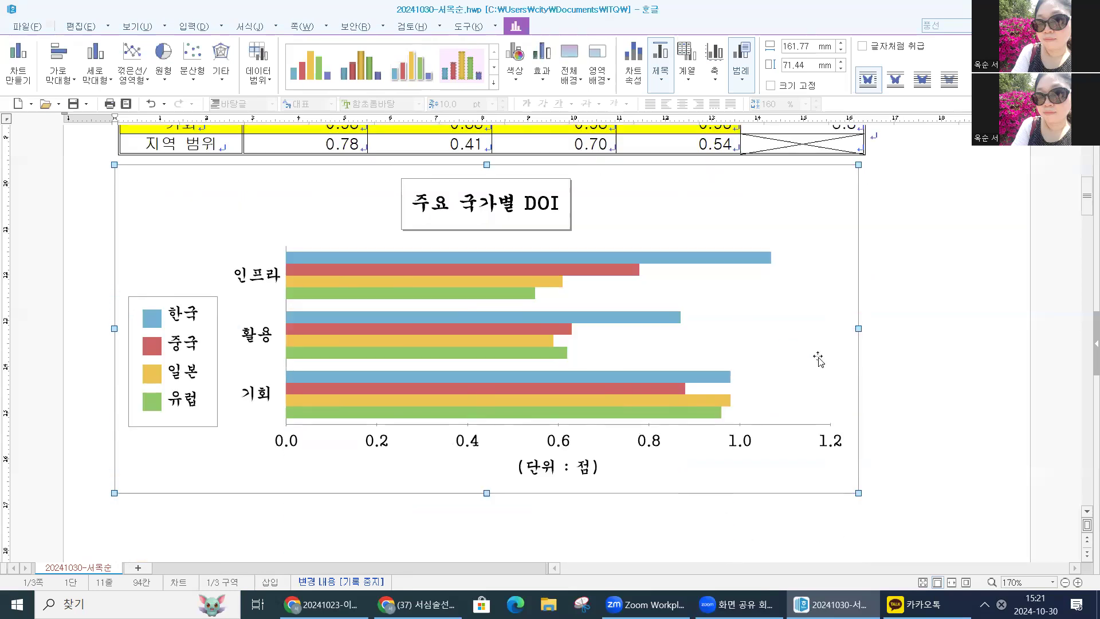
click(867, 373)
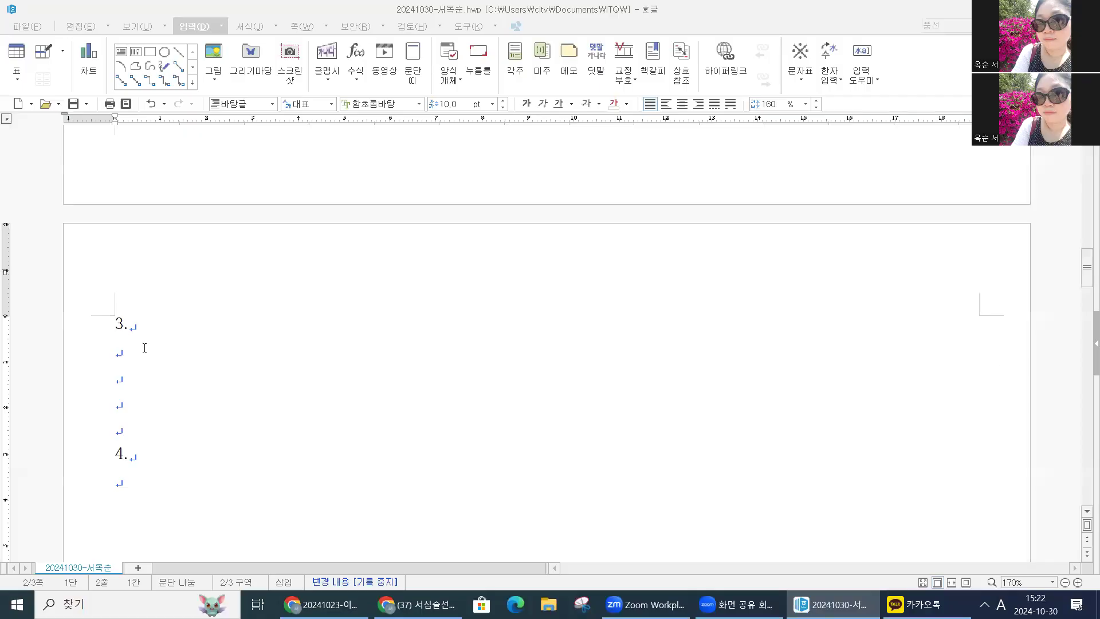
Enter the formula number (1) on the line below heading 3. and start a new equation after it
click(118, 350)
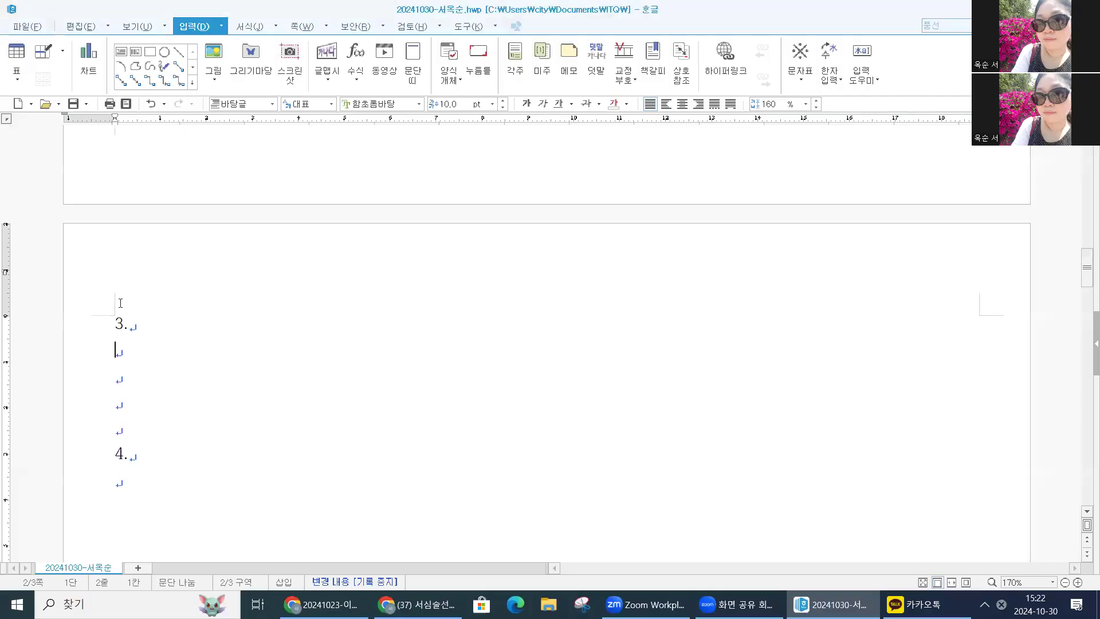
text((1))
click(355, 54)
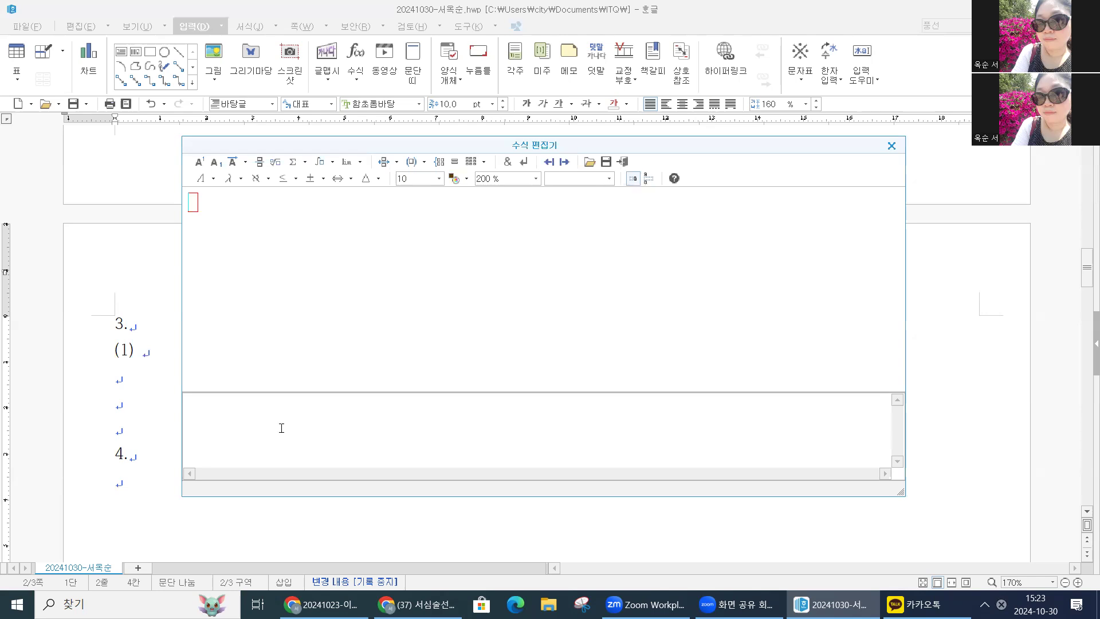
Enter AB with an overline followed by an equals sign in the equation
click(247, 164)
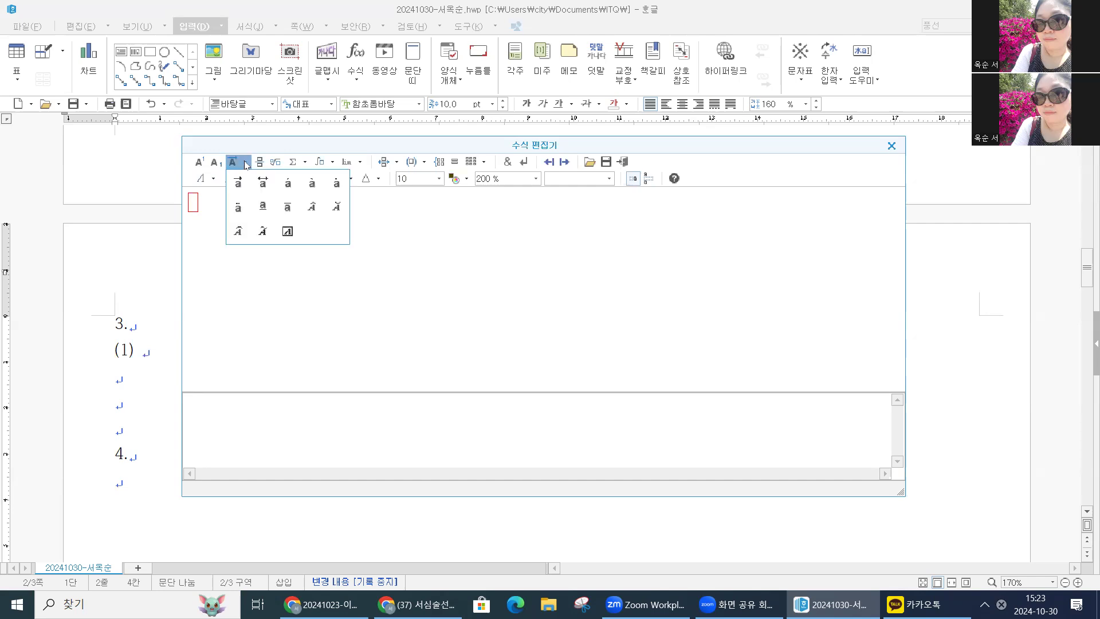
click(289, 207)
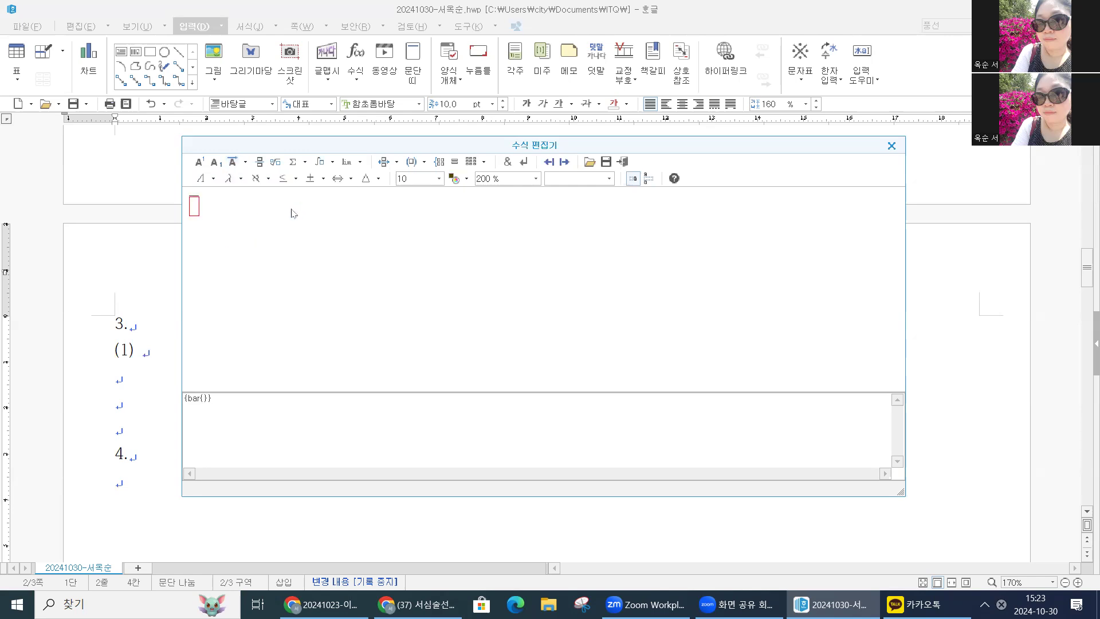
text(ab)
key(BackSpace)
key(BackSpace)
text(AV)
key(BackSpace)
text(B)
text(=)
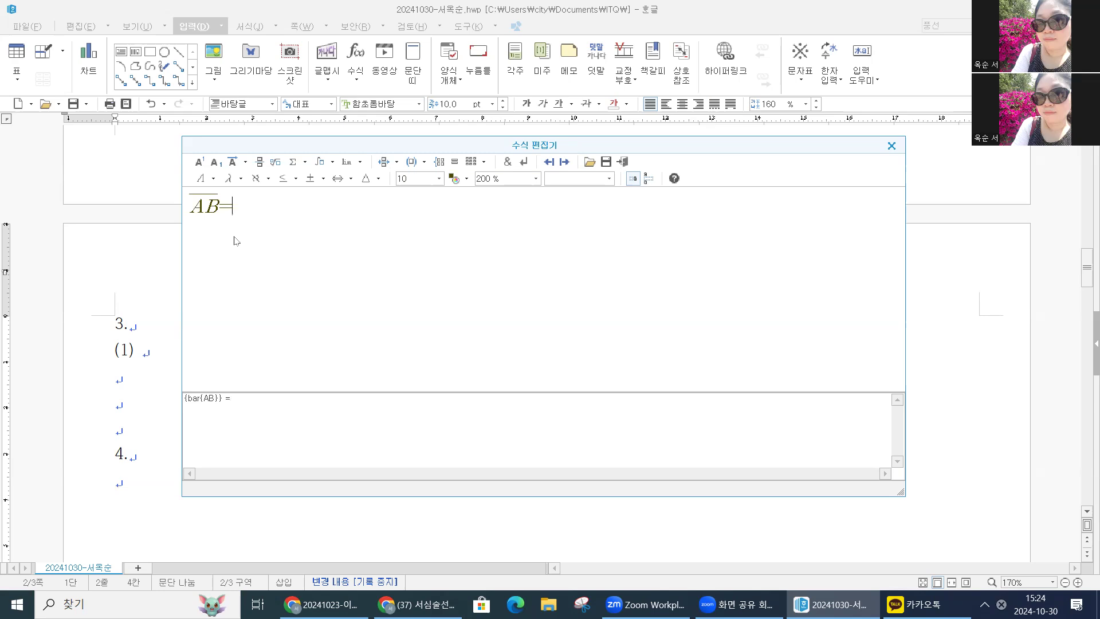
Insert a square root after the equals sign and begin its radicand with an opening parenthesis and a with subscript 2
click(281, 166)
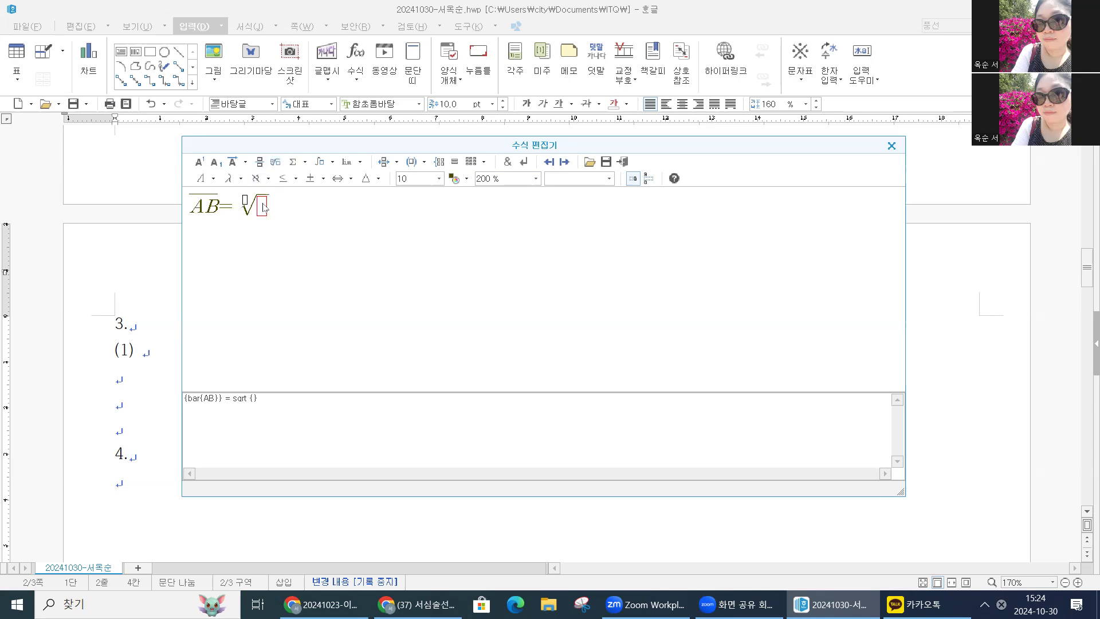
text((A)
key(BackSpace)
text(a)
click(216, 166)
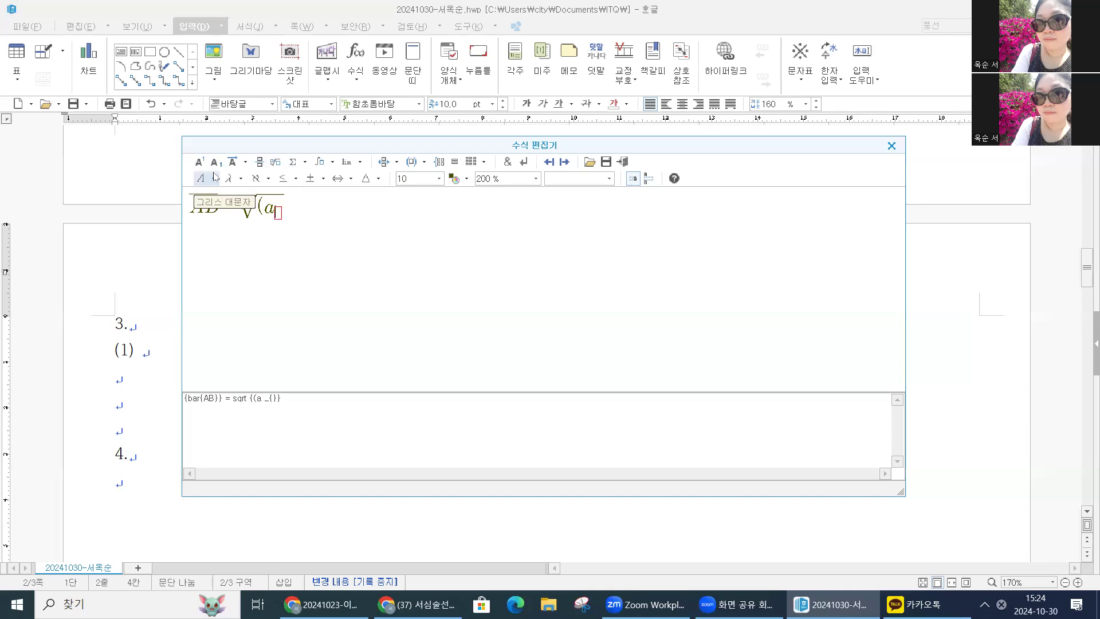
text(2)
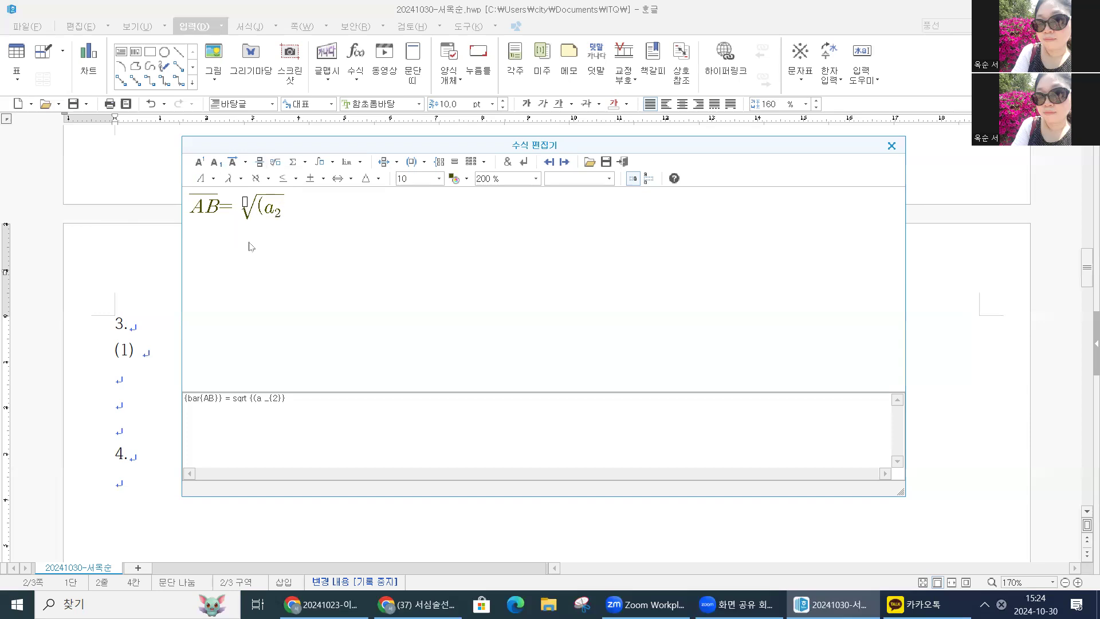
Continue the radicand with minus a subscript 1, close the parenthesis, and raise the group to the power 2
text(-)
text(a)
click(216, 162)
text(1)
text())
click(199, 163)
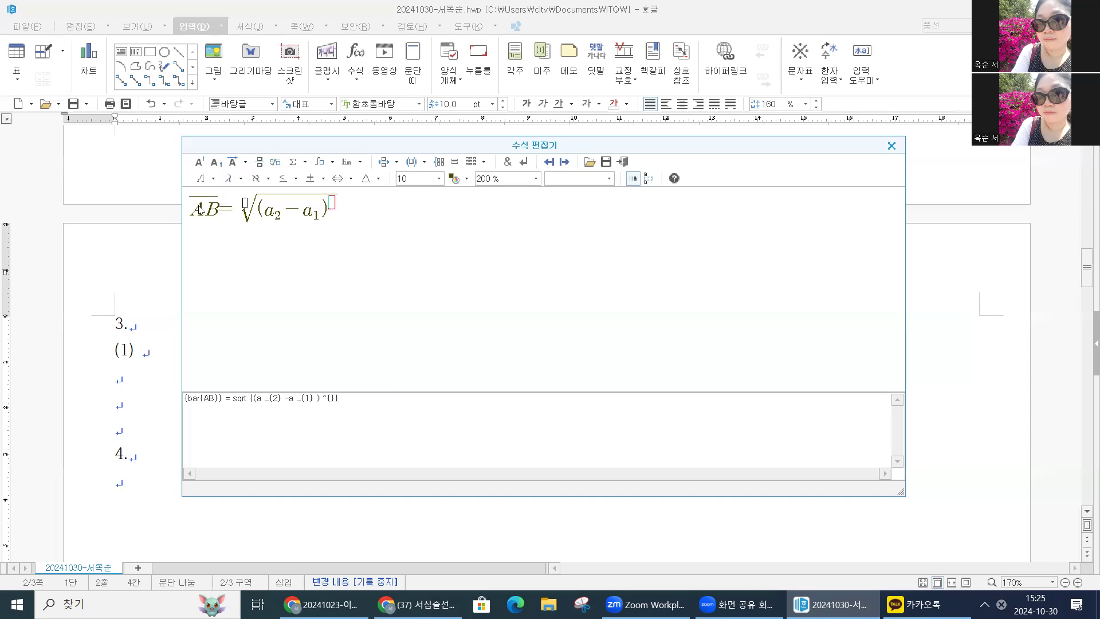
text(2)
Add a plus sign and the parenthesized term b subscript 2 minus b subscript 1 under the root
text(+(b)
click(216, 161)
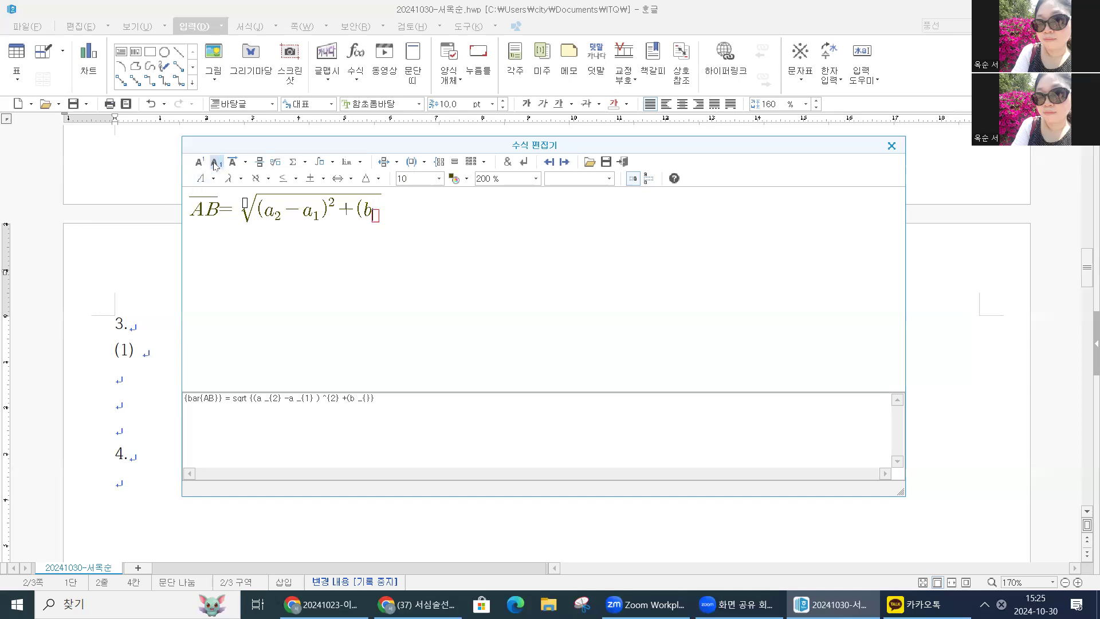
text(2)
key(Right)
text(-g)
key(BackSpace)
text(b)
click(221, 167)
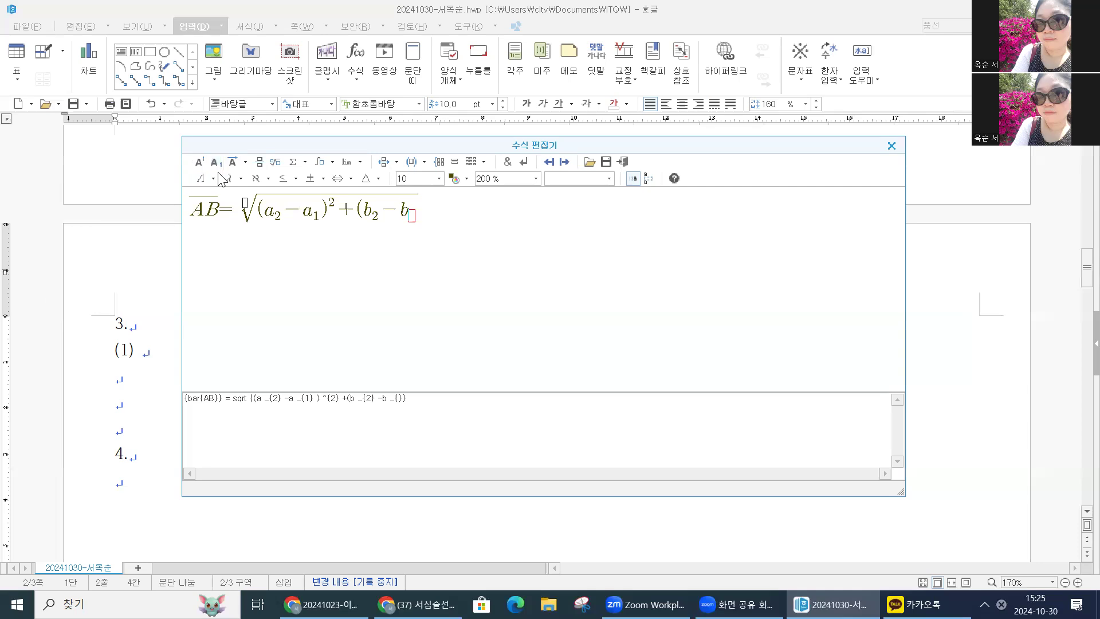
text(1} )
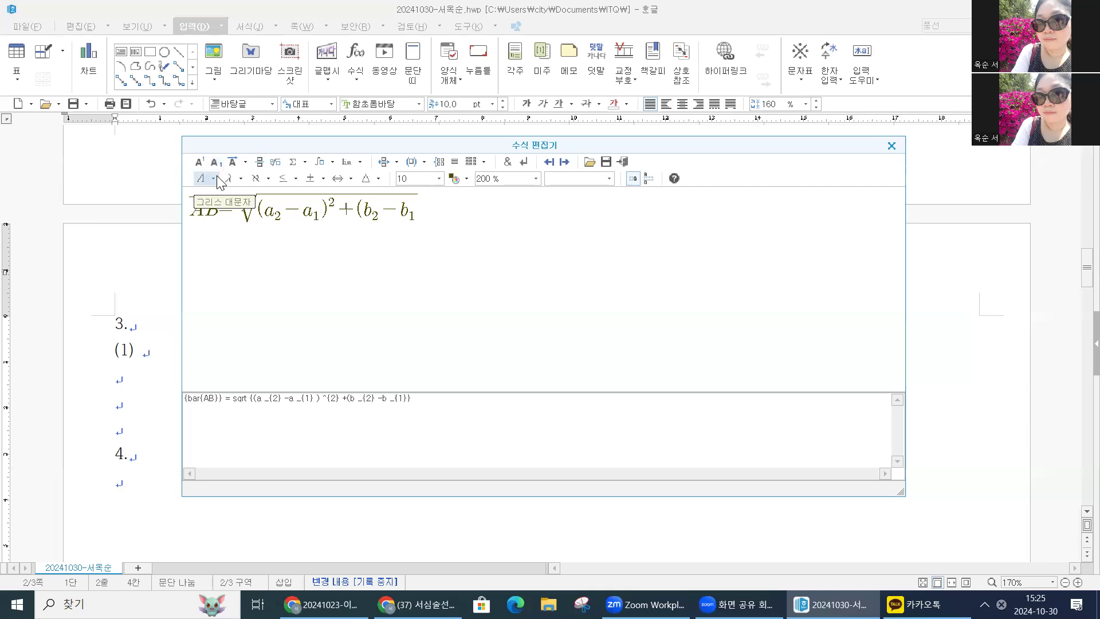
text())
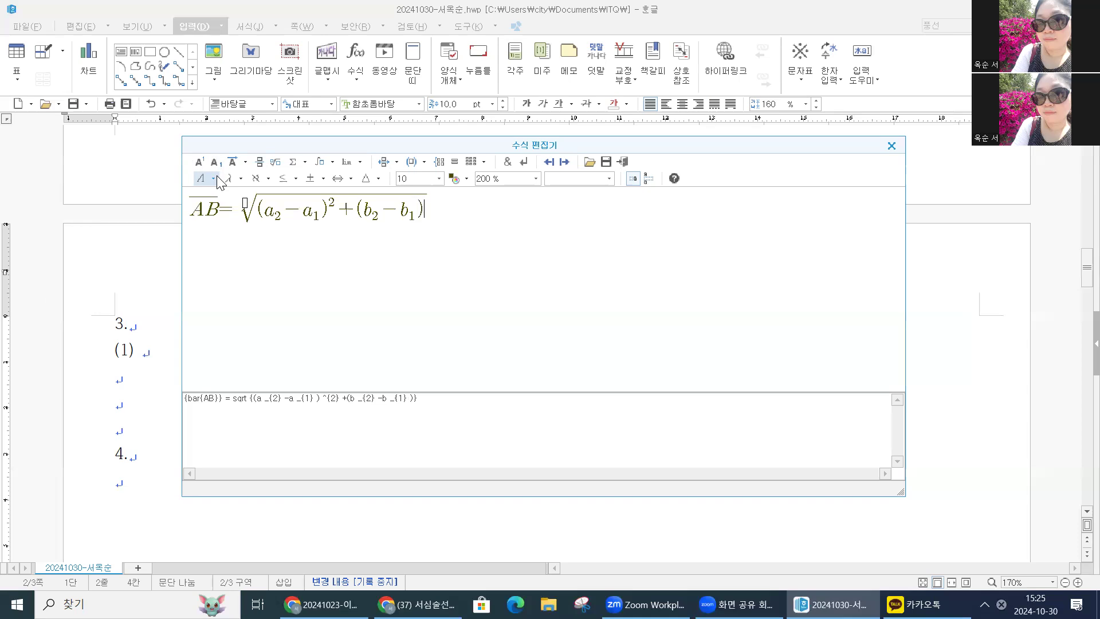
Raise the (b₂−b₁) group to the power 2 and place the finished equation in the document
click(200, 164)
text(2)
click(623, 163)
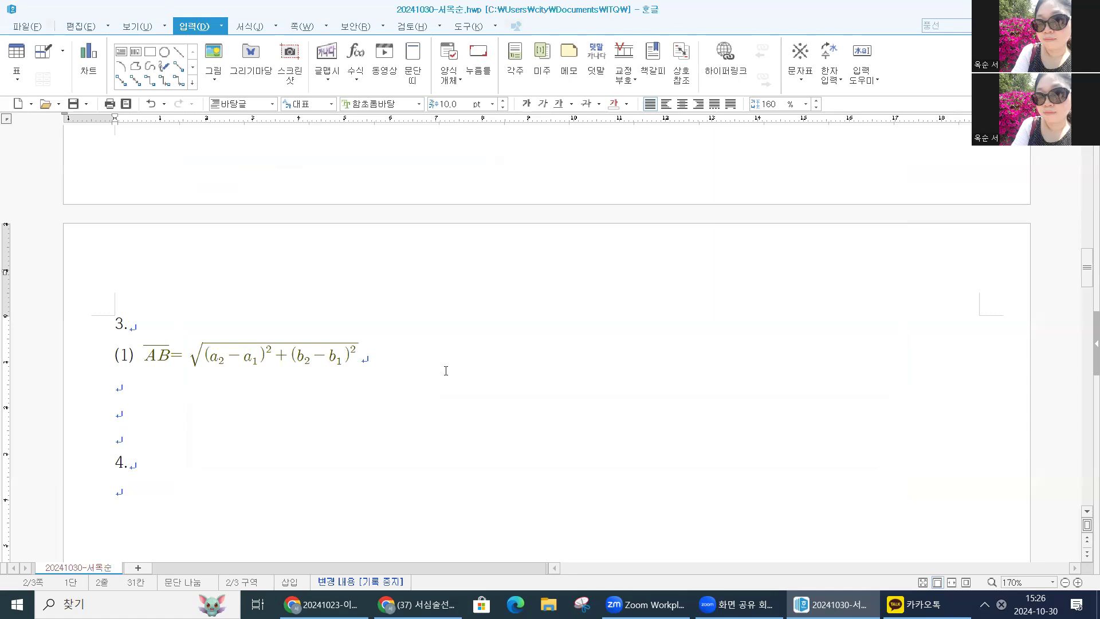
Reopen equation (1) for review, step back through its terms, and return to the document
click(279, 359)
double_click(280, 360)
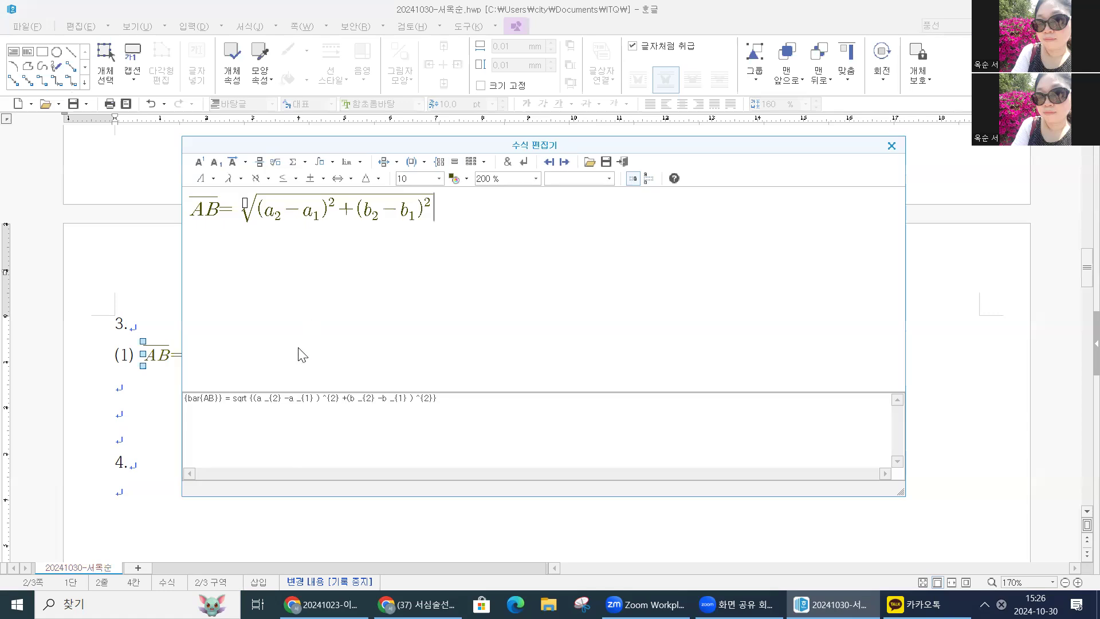
key(Left)
key(Left)
key(Left)
key(Left)
key(Left)
key(Left)
key(Left)
key(Left)
key(Left)
key(Left)
key(Left)
key(Left)
key(Left)
key(Left)
key(Left)
key(Left)
key(Left)
key(Left)
key(Left)
key(Left)
click(622, 162)
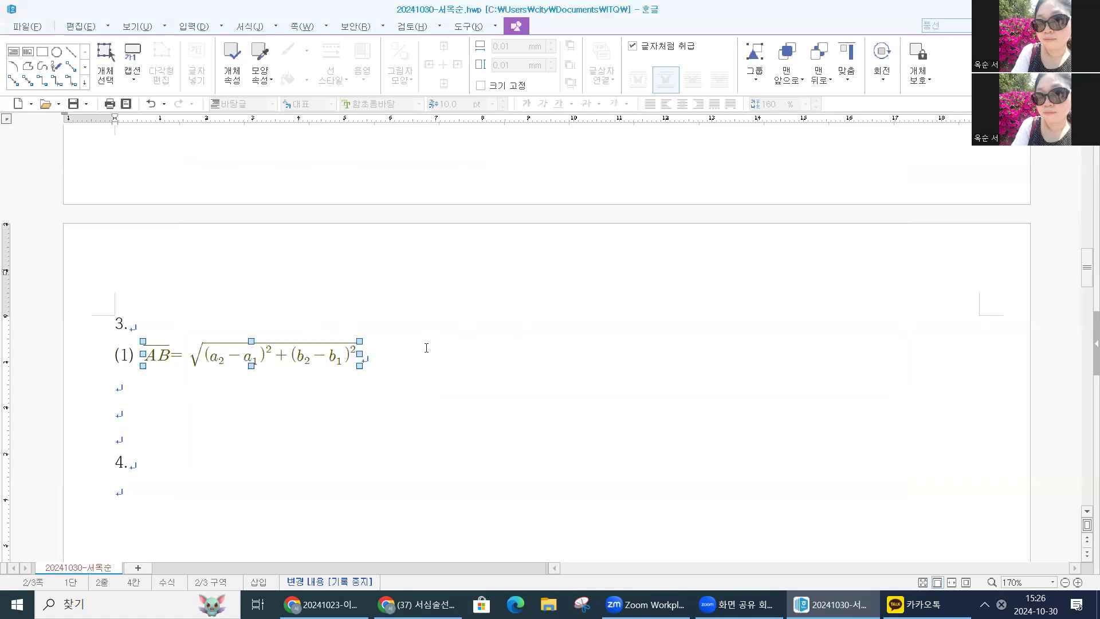
Enter the formula number (2) further along the same line as formula (1) and start a new equation after it
click(390, 346)
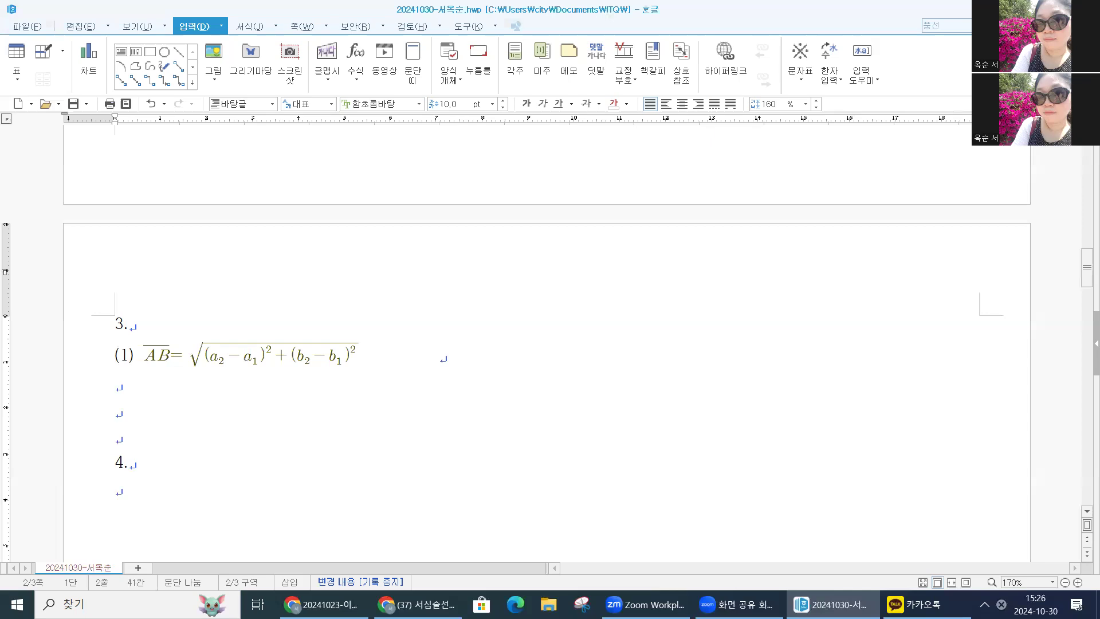
text((2))
click(356, 54)
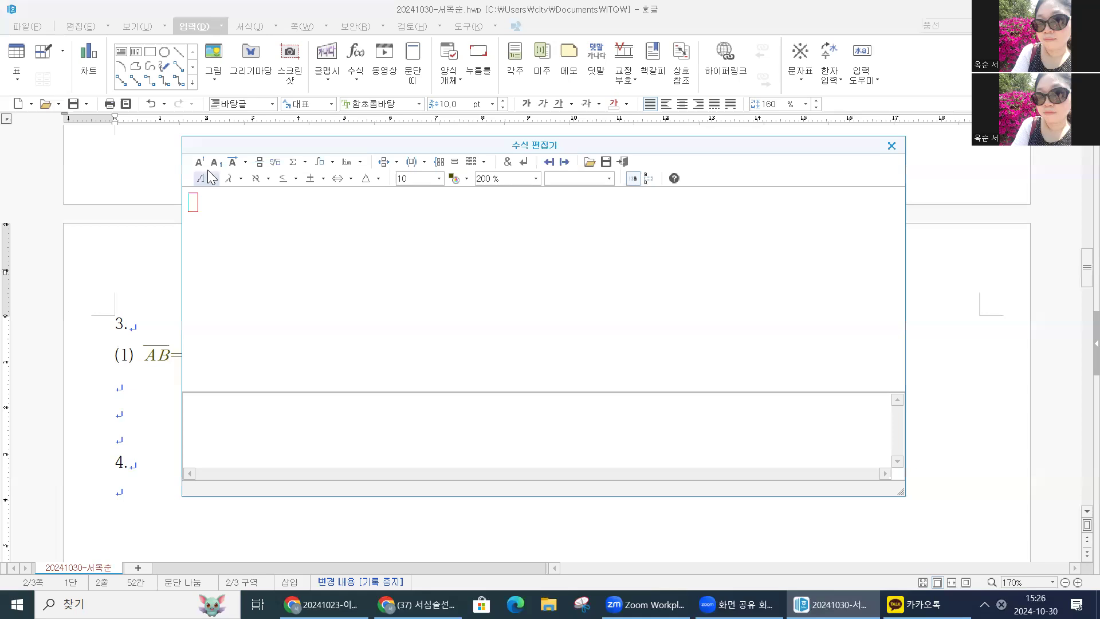
Insert a parenthesized matrix and reduce it to two rows by three columns
click(484, 161)
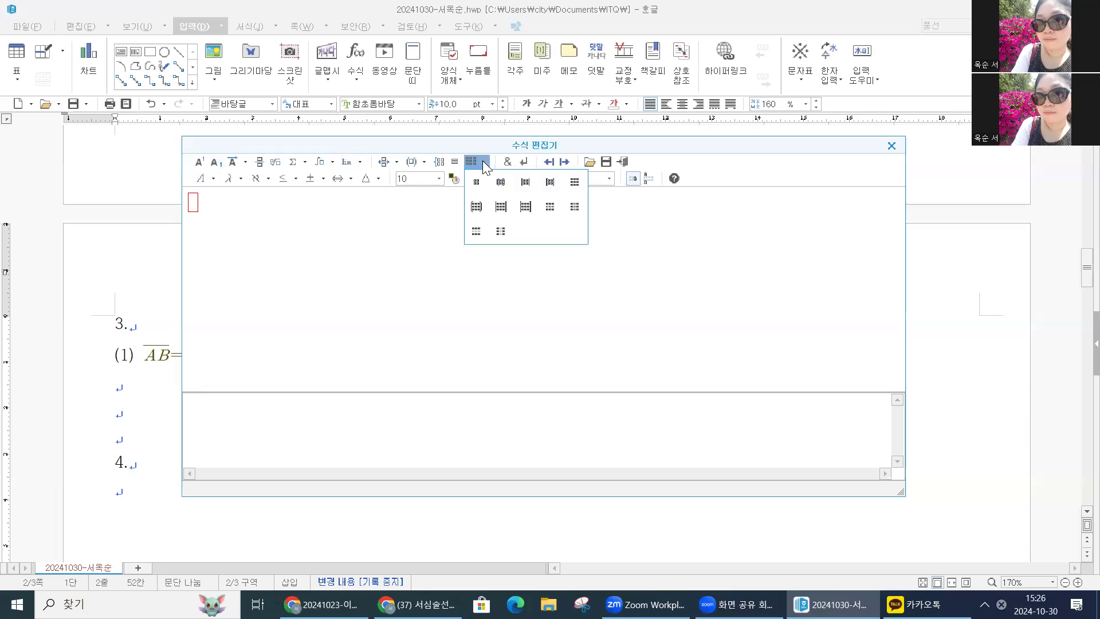
click(476, 208)
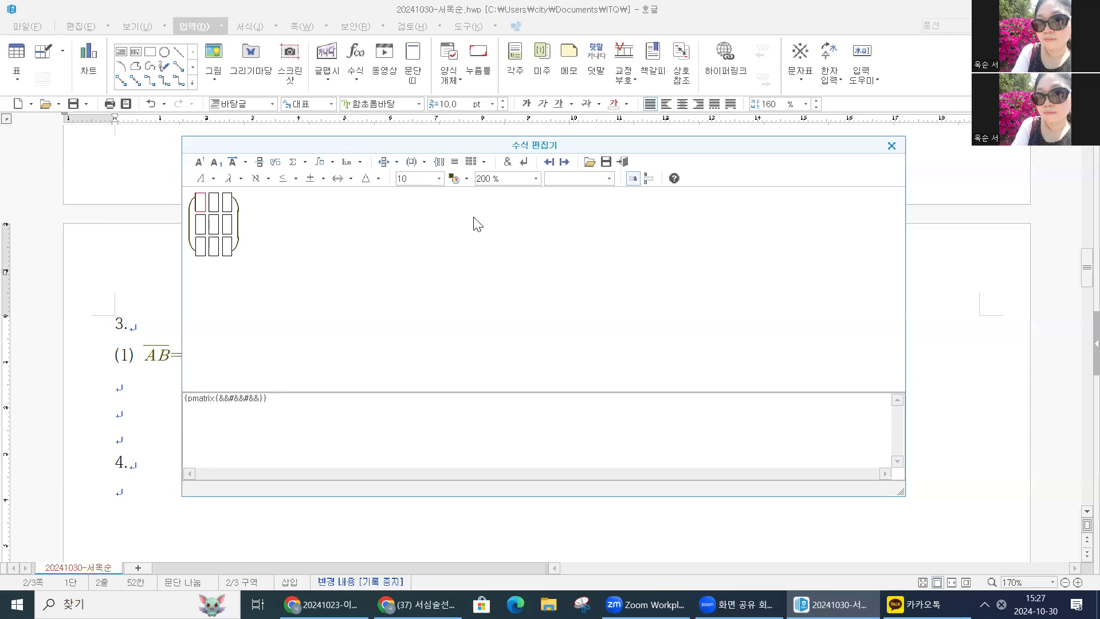
click(486, 164)
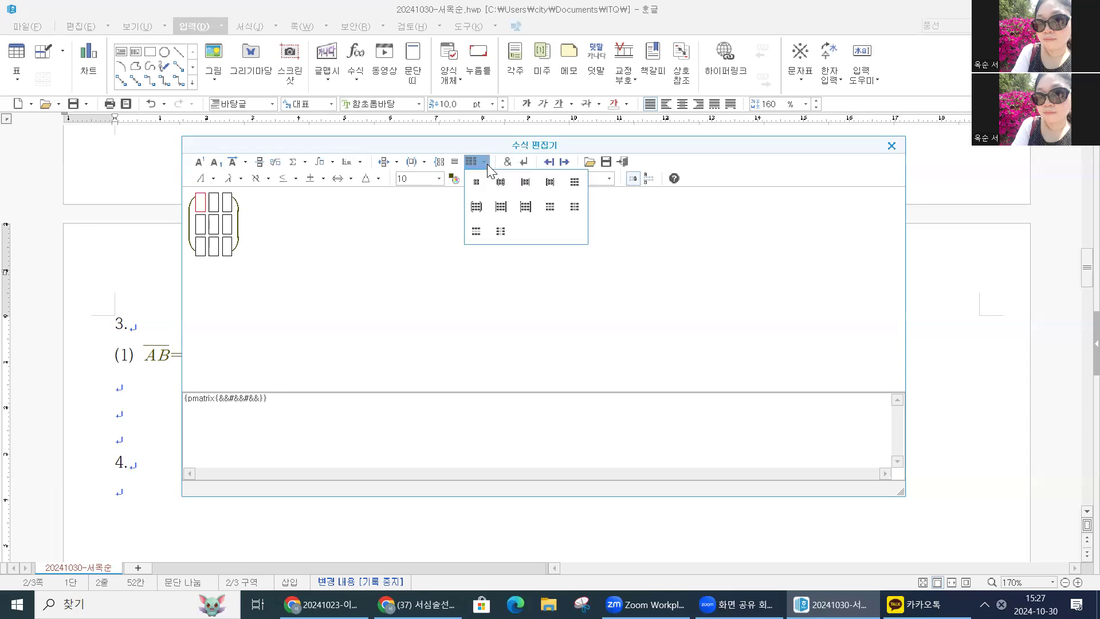
click(476, 232)
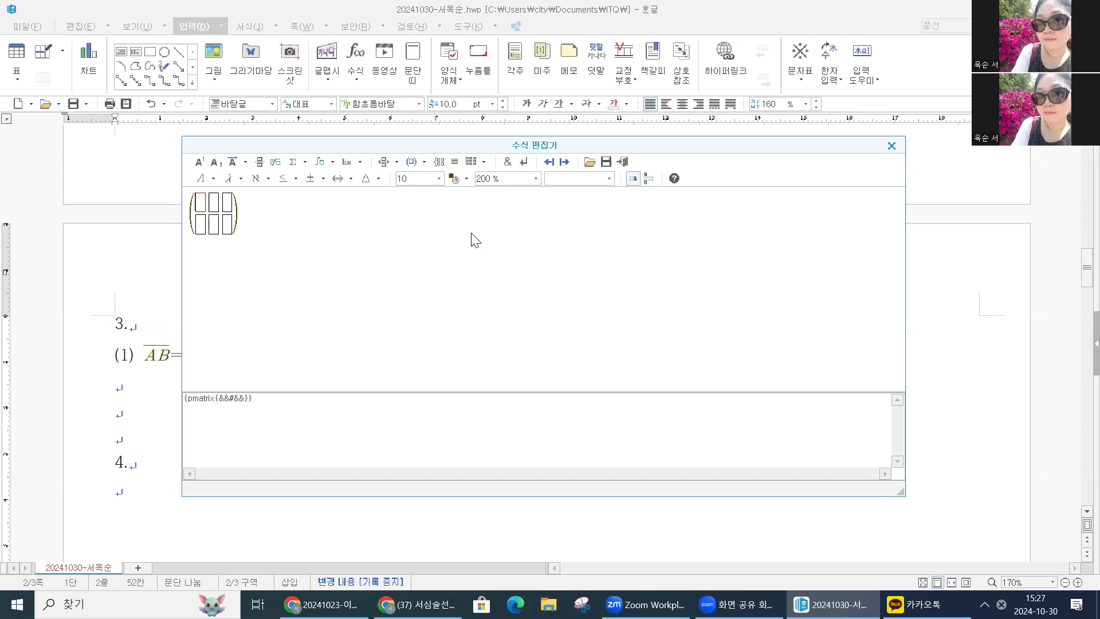
Fill the 2×3 matrix with a, b, c in the first row and l, m, n in the second
text(a)
key(Tab)
text(b)
key(Tab)
text(c)
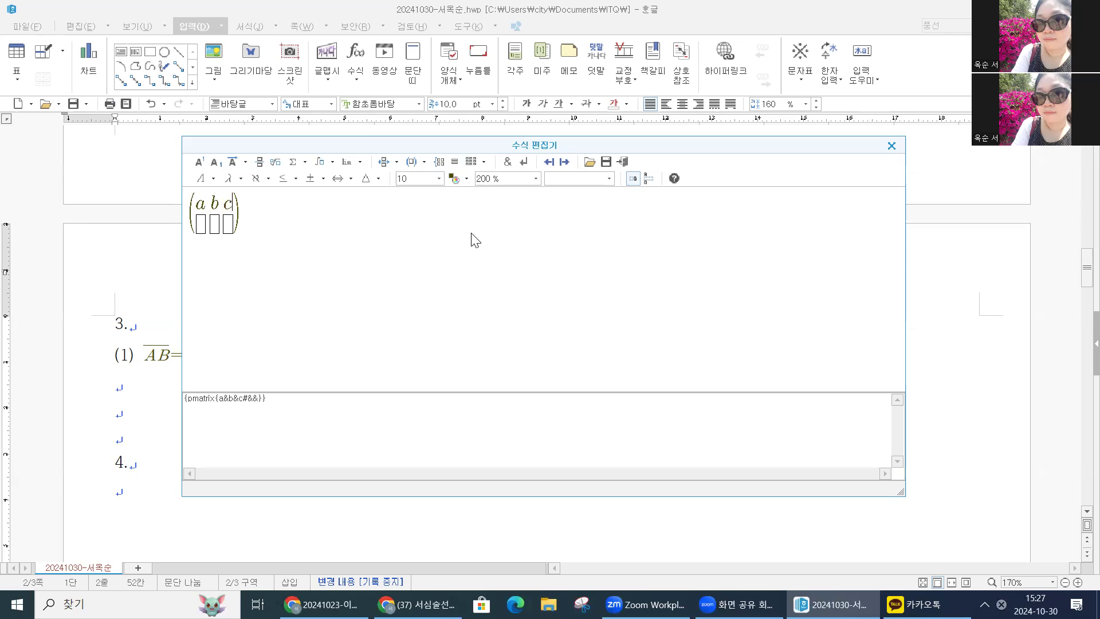
key(Tab)
text(l)
key(Tab)
text(m)
key(Tab)
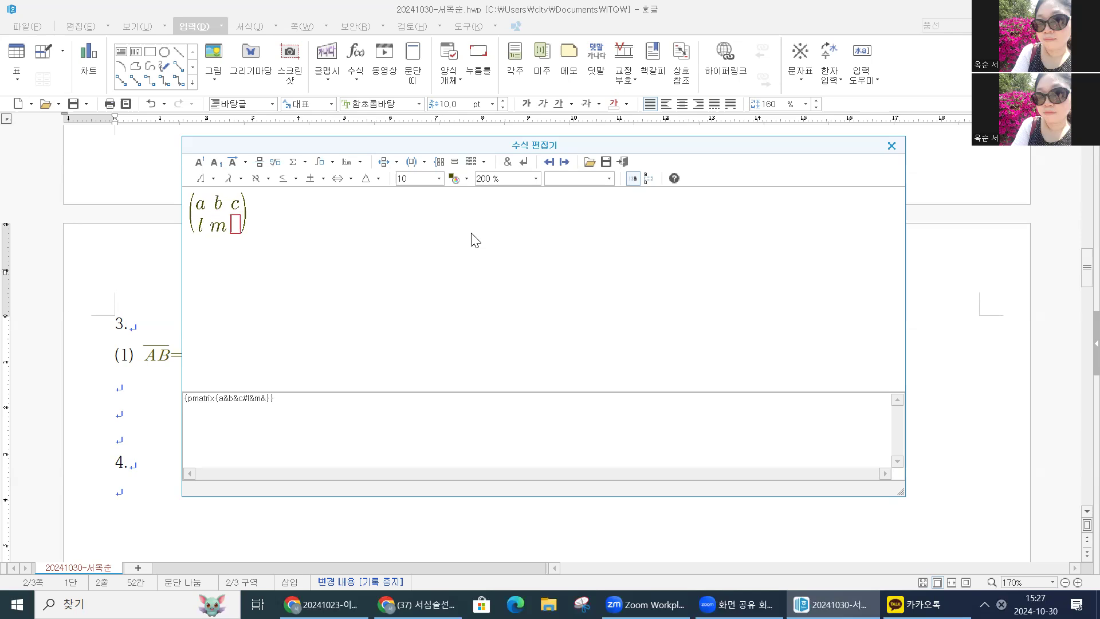
text(n)
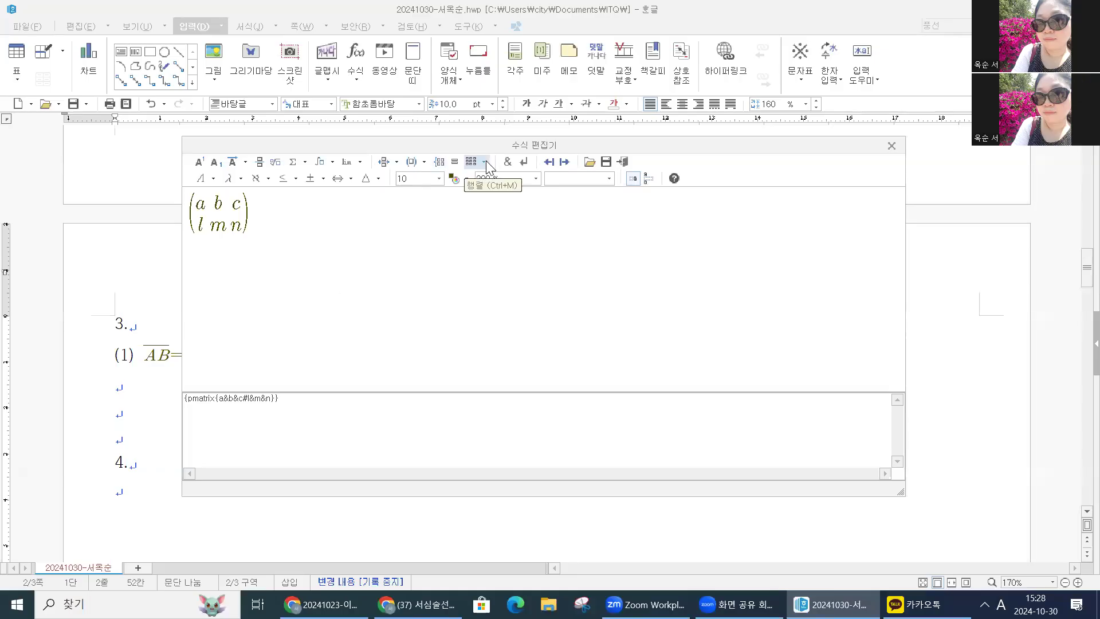
Insert a second parenthesized matrix after the first and reduce it to three rows by one column
click(486, 162)
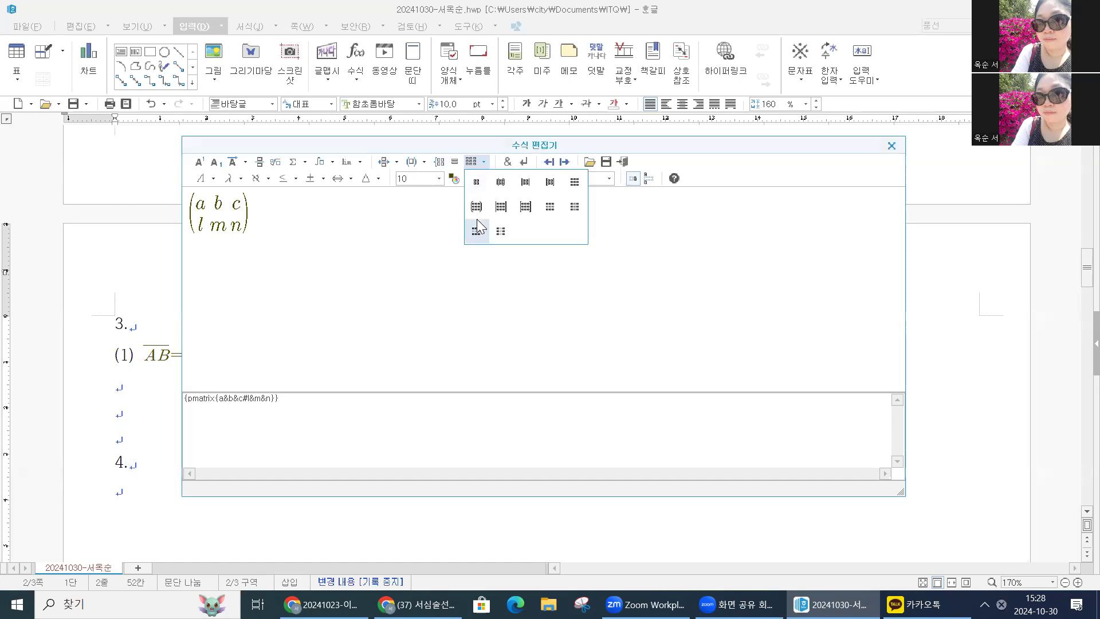
click(476, 207)
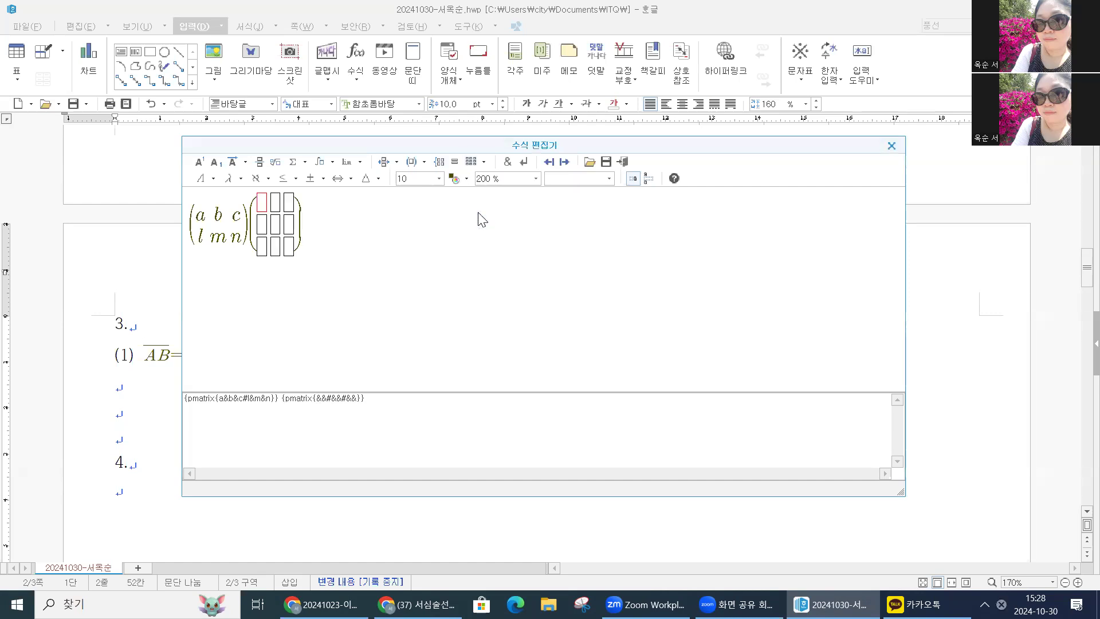
click(486, 163)
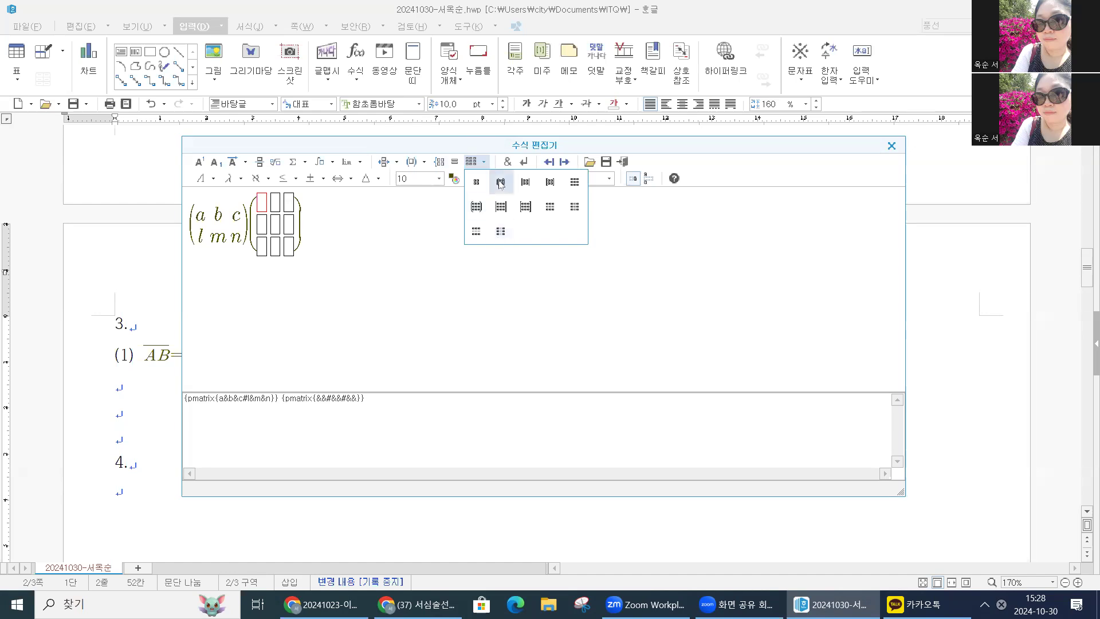
click(501, 231)
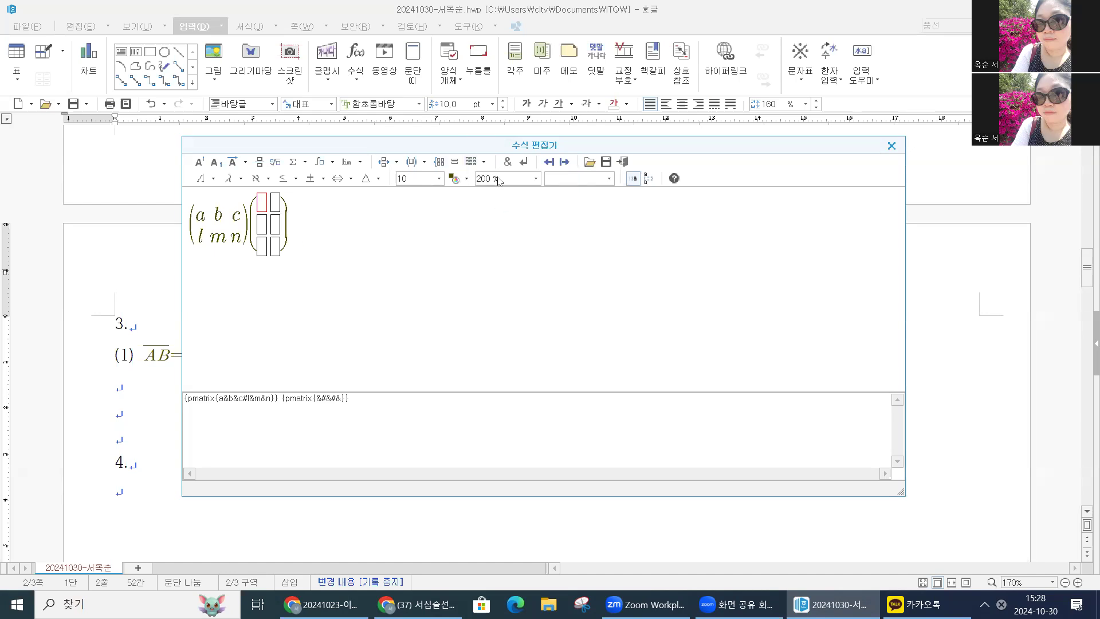
click(484, 162)
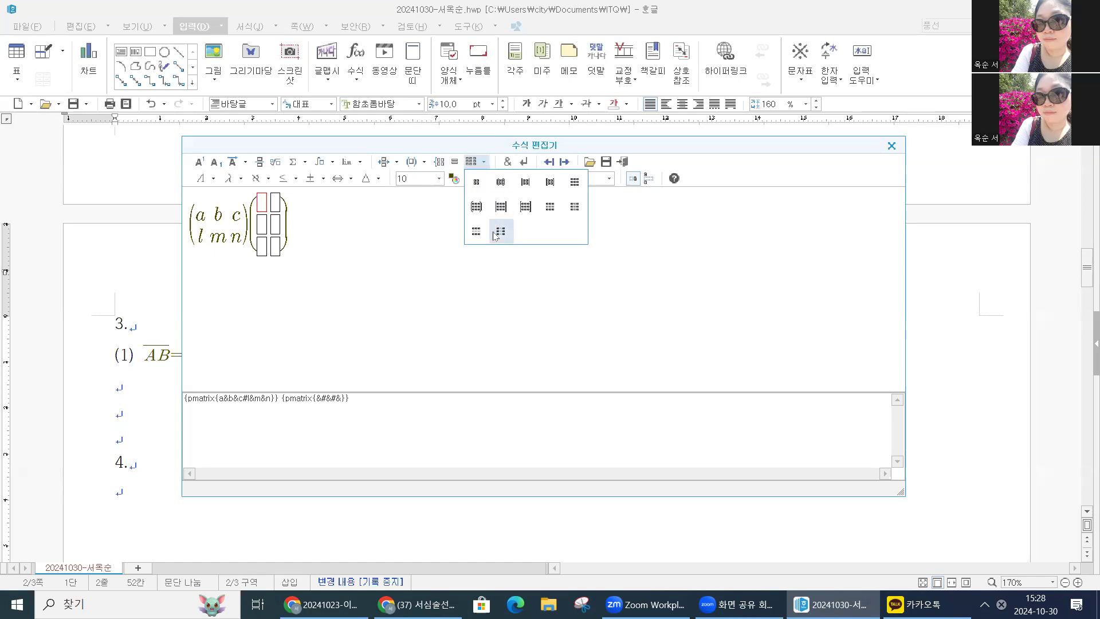
click(501, 231)
Fill the single-column matrix with x, y and z from top to bottom
text(x)
key(Tab)
text(y)
key(Tab)
text(z)
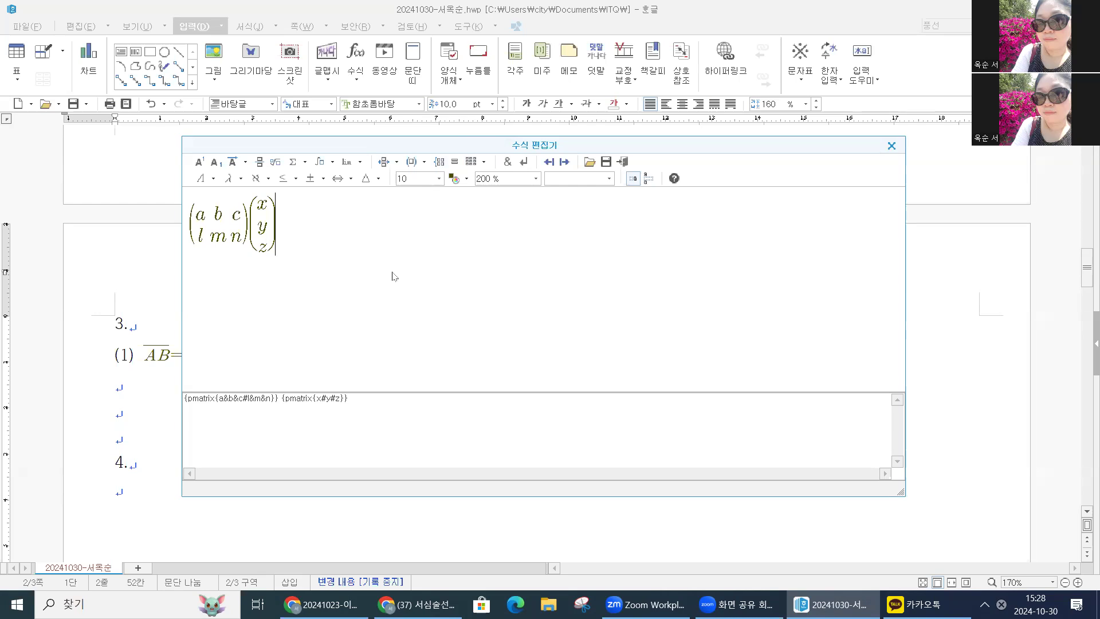
Add an equals sign followed by a parenthesized matrix reduced to two rows by one column
text(=)
click(485, 161)
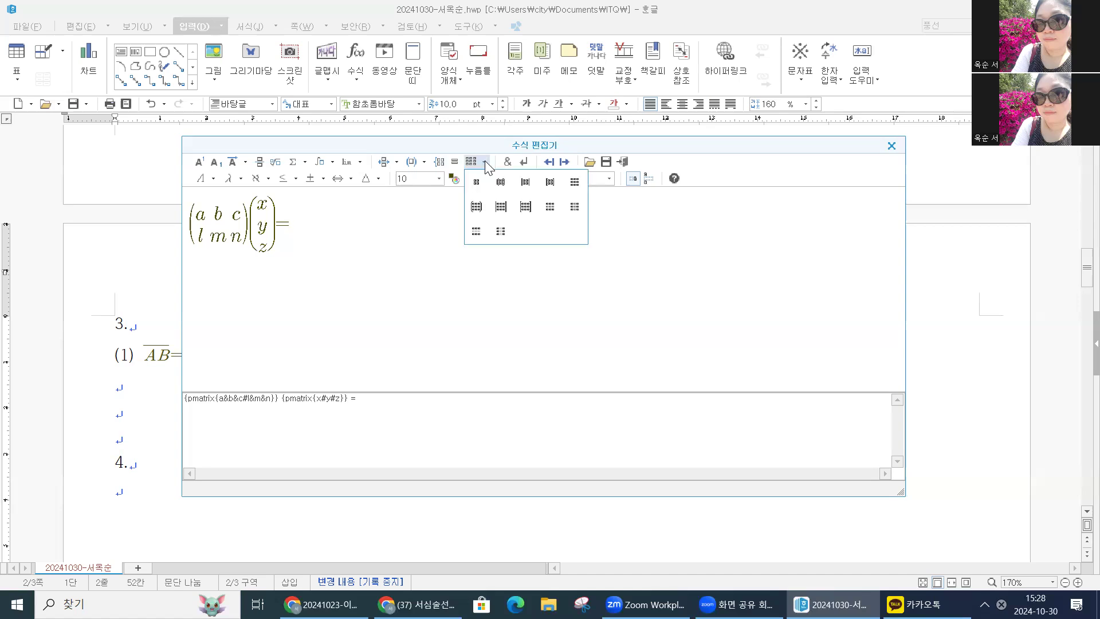
click(479, 211)
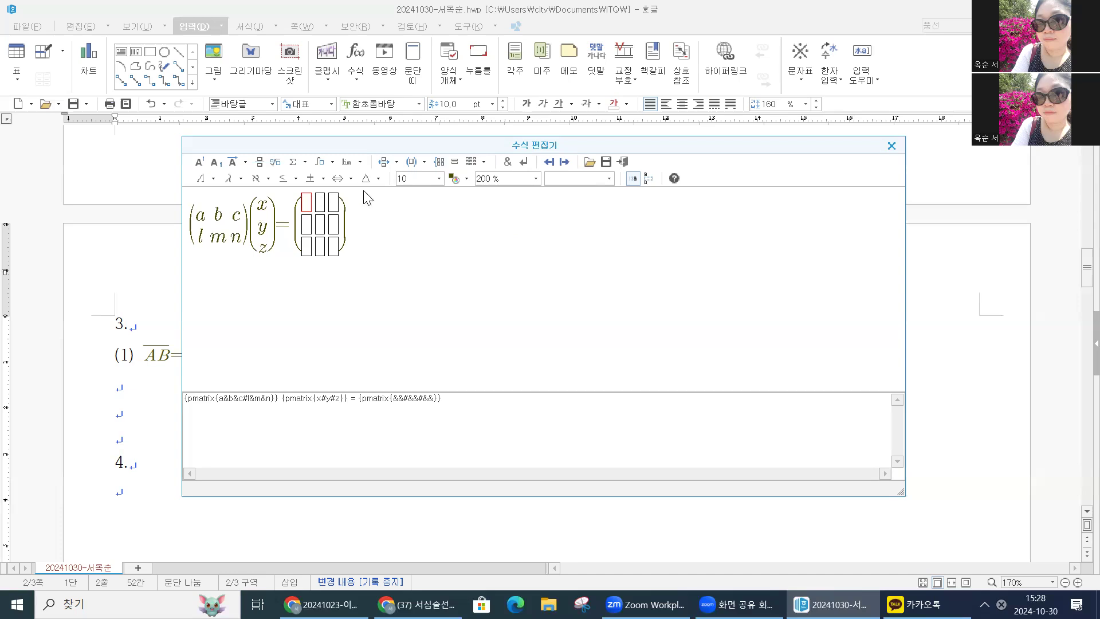
click(486, 162)
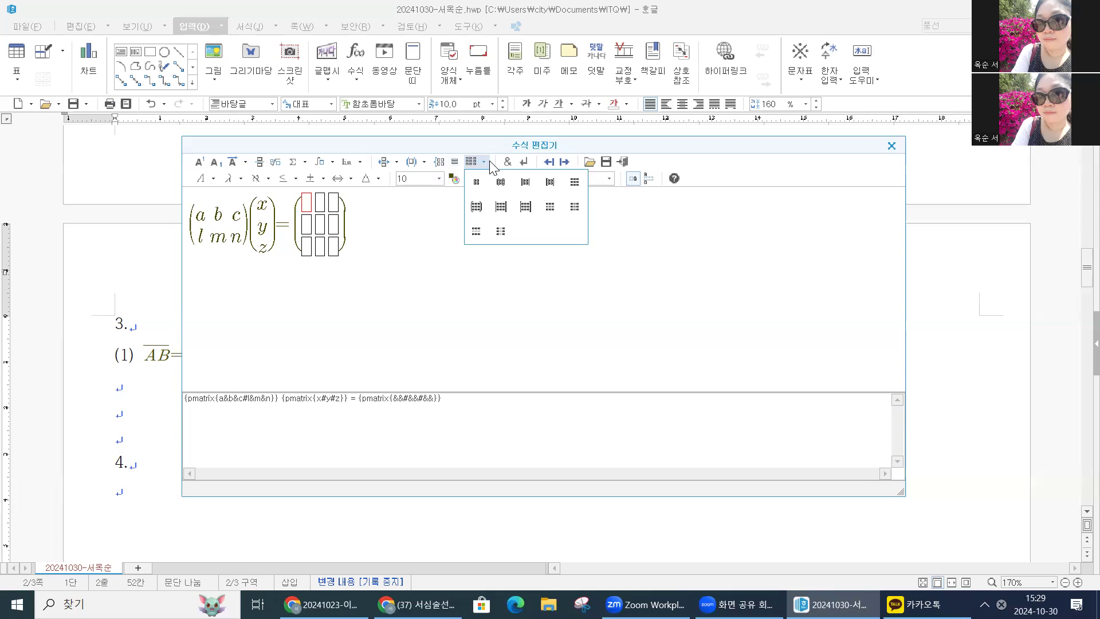
click(481, 236)
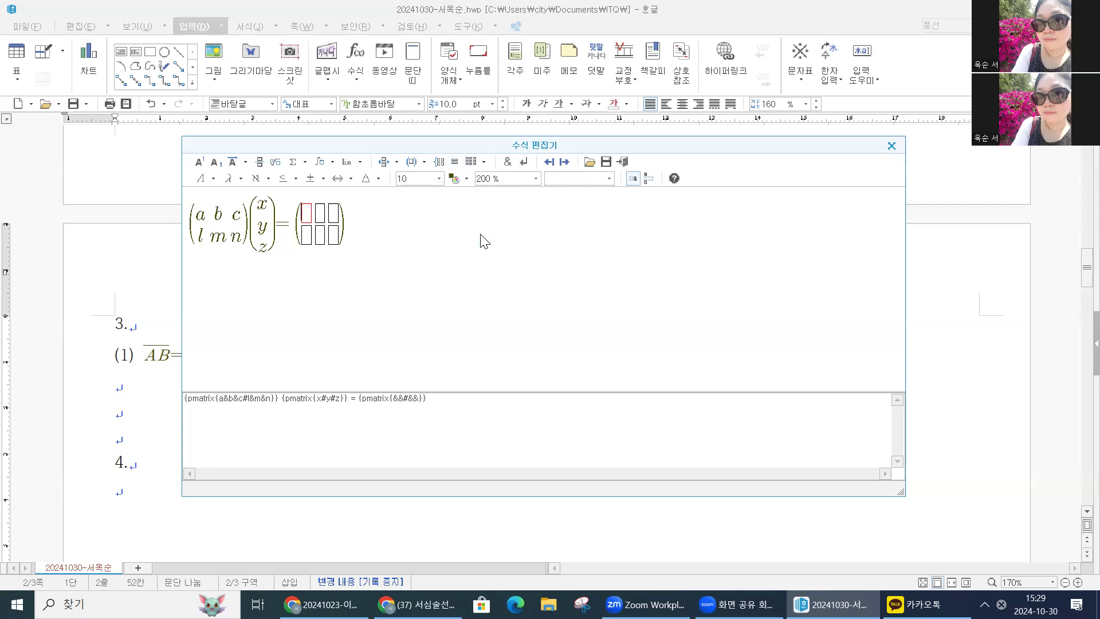
click(485, 161)
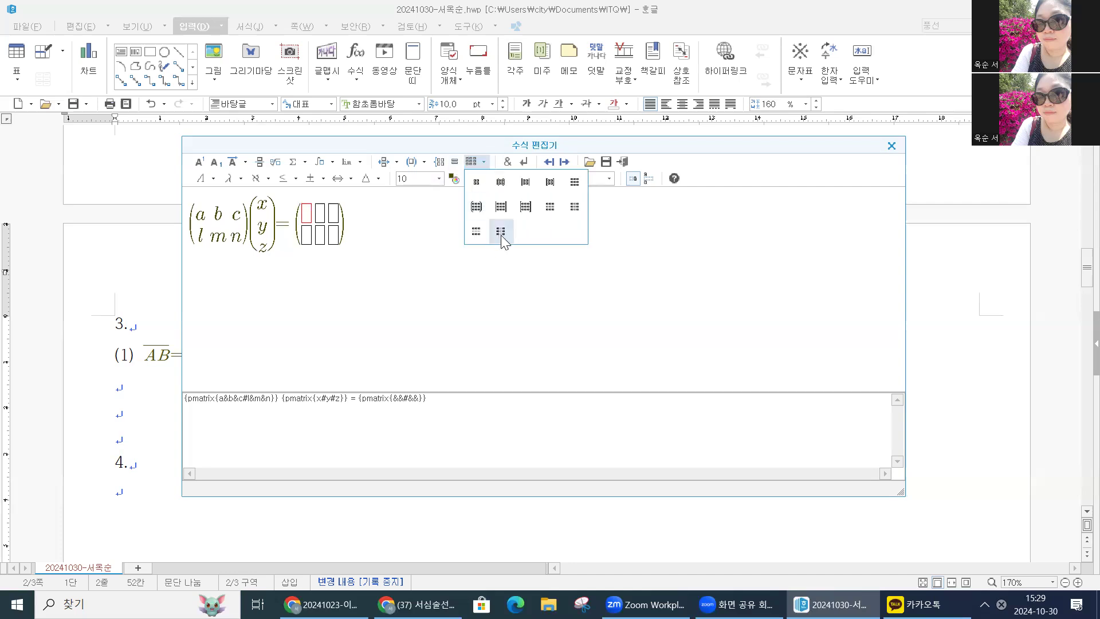
click(488, 199)
click(485, 161)
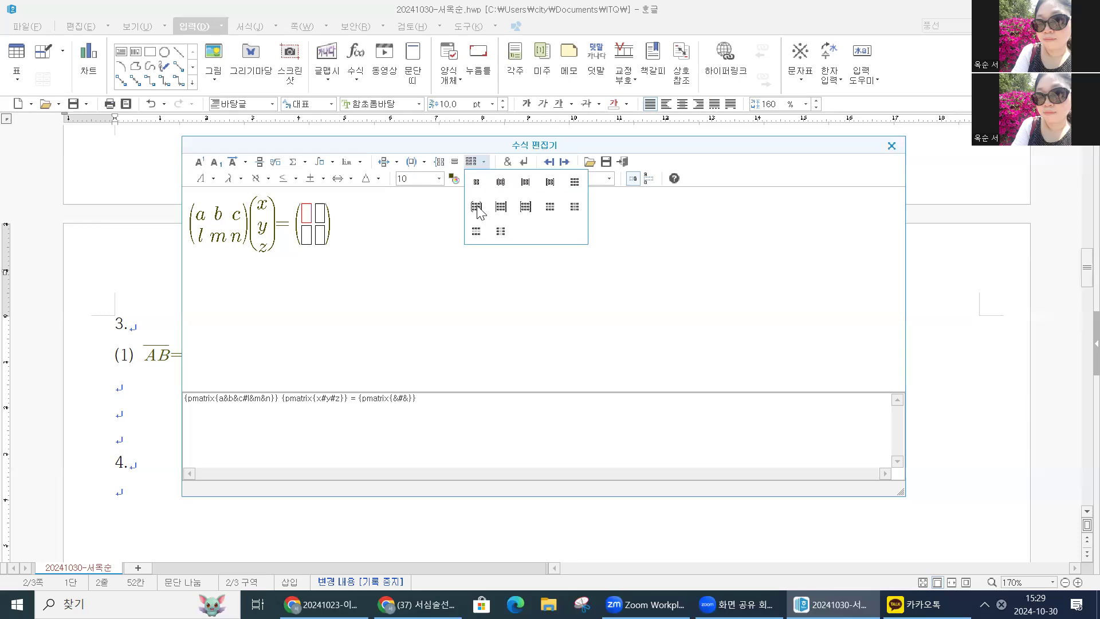
click(501, 231)
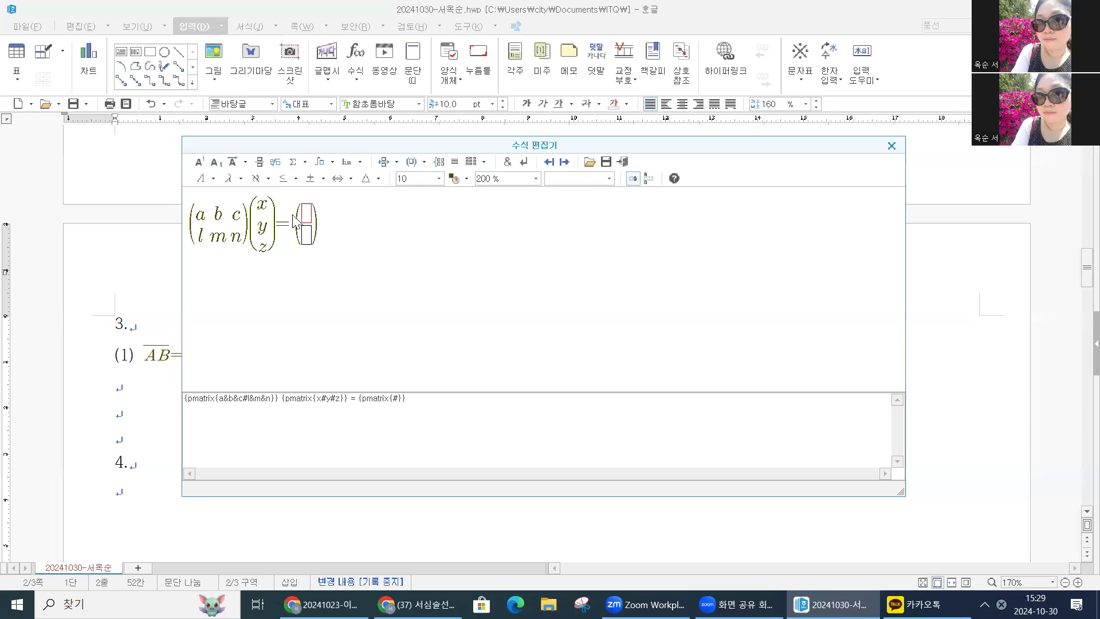
Enter ax+by+cz in the first row of the result matrix
text(ax)
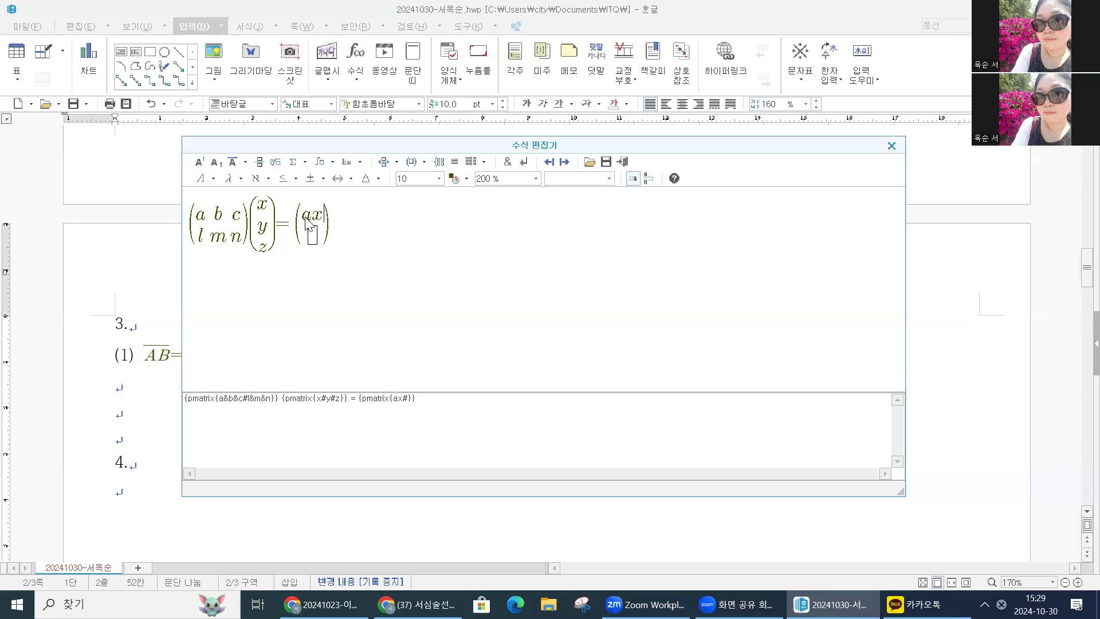
text(+b)
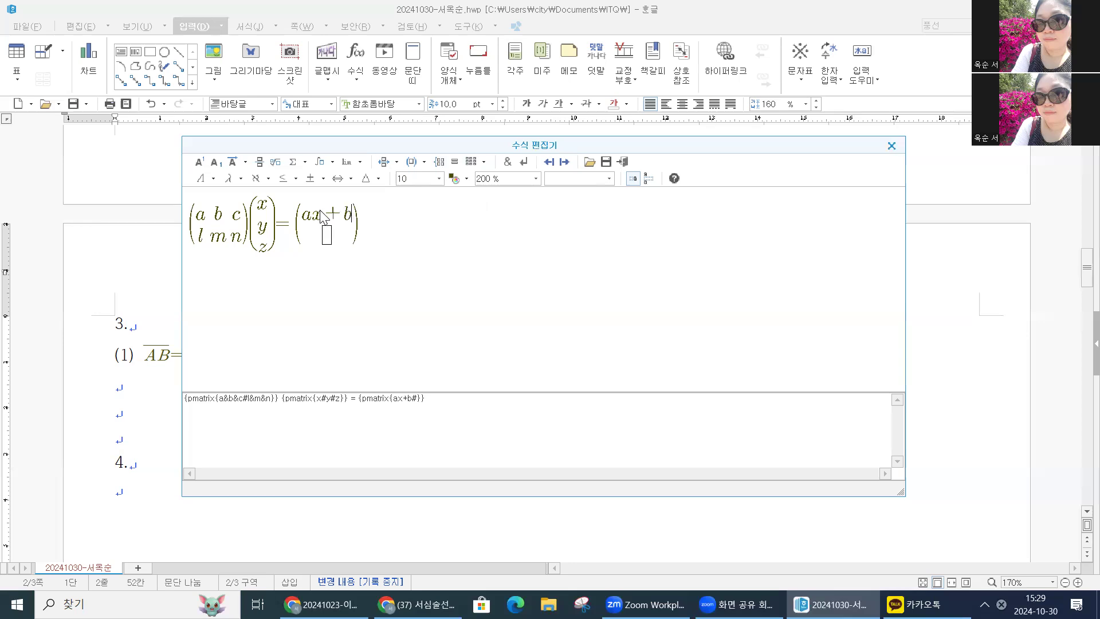
text(y)
text(+cz)
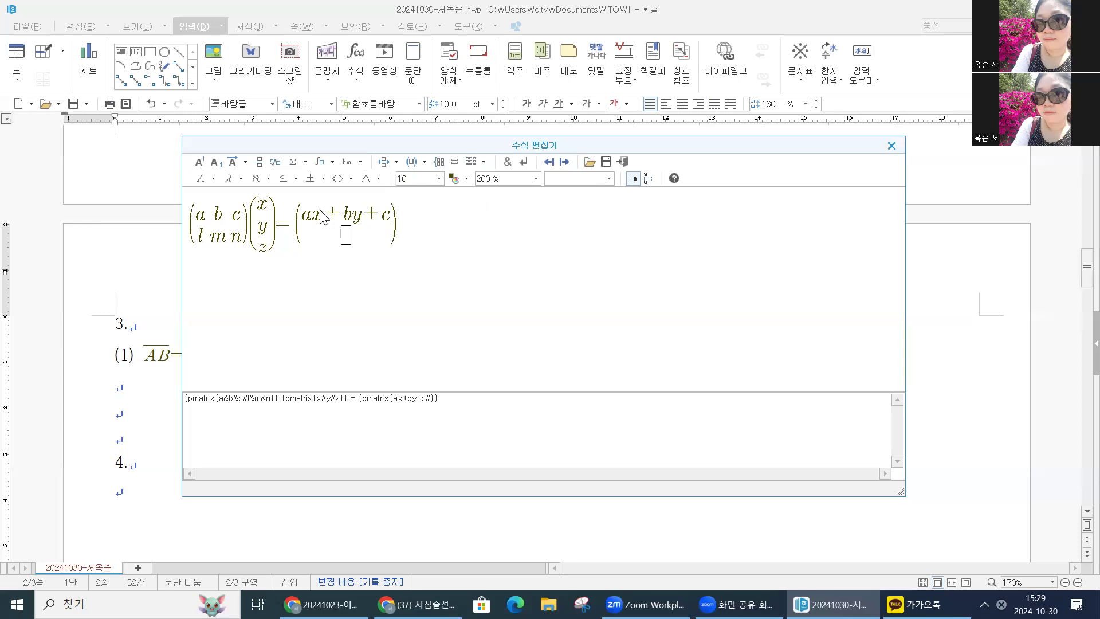
Enter lx+my+nz in the second row of the result matrix and place the finished equation in the document
click(350, 236)
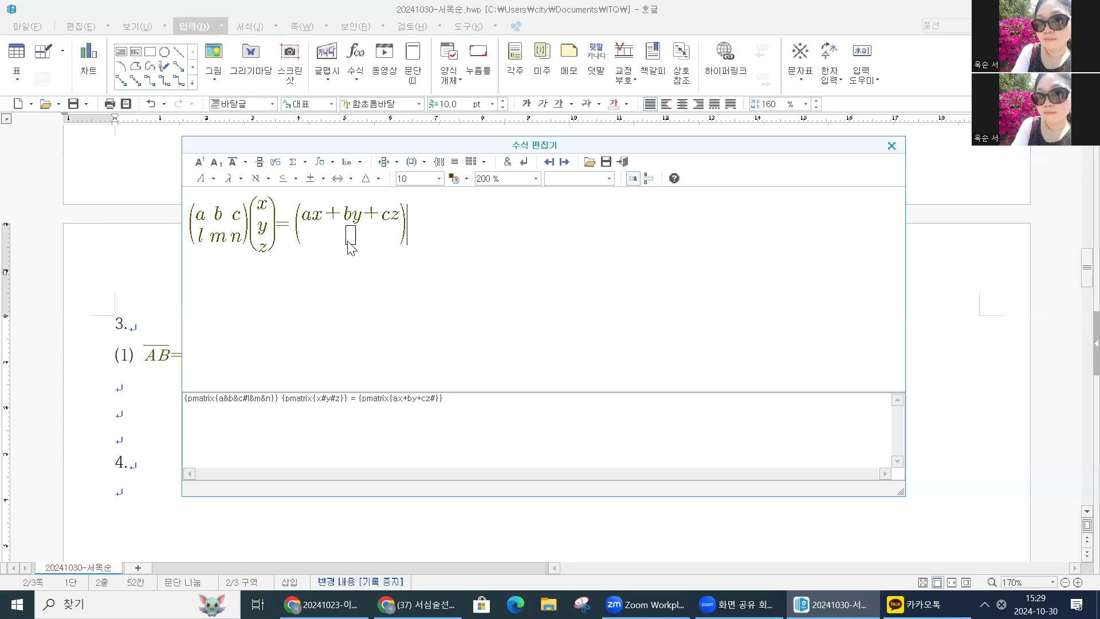
click(373, 214)
key(Down)
text(lx+my+)
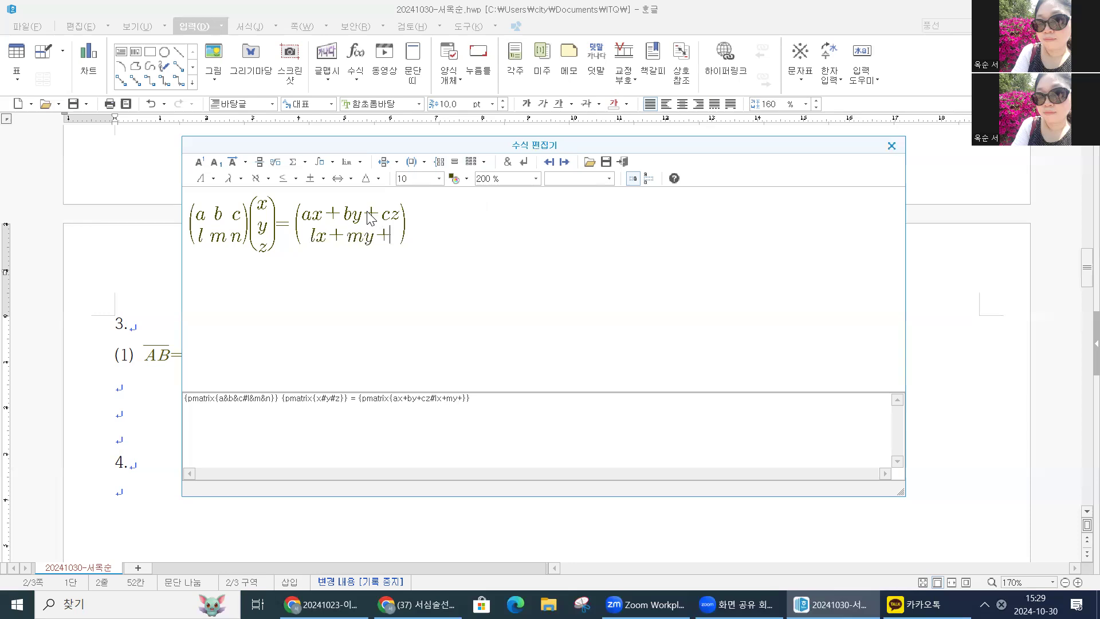
text(na)
key(BackSpace)
text(z)
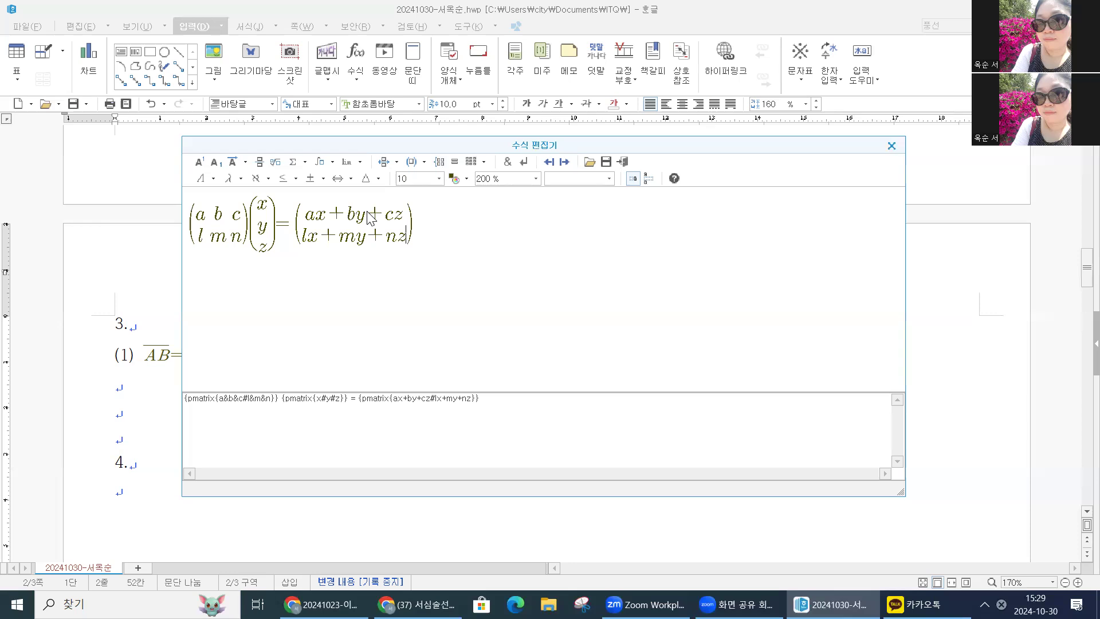
click(621, 160)
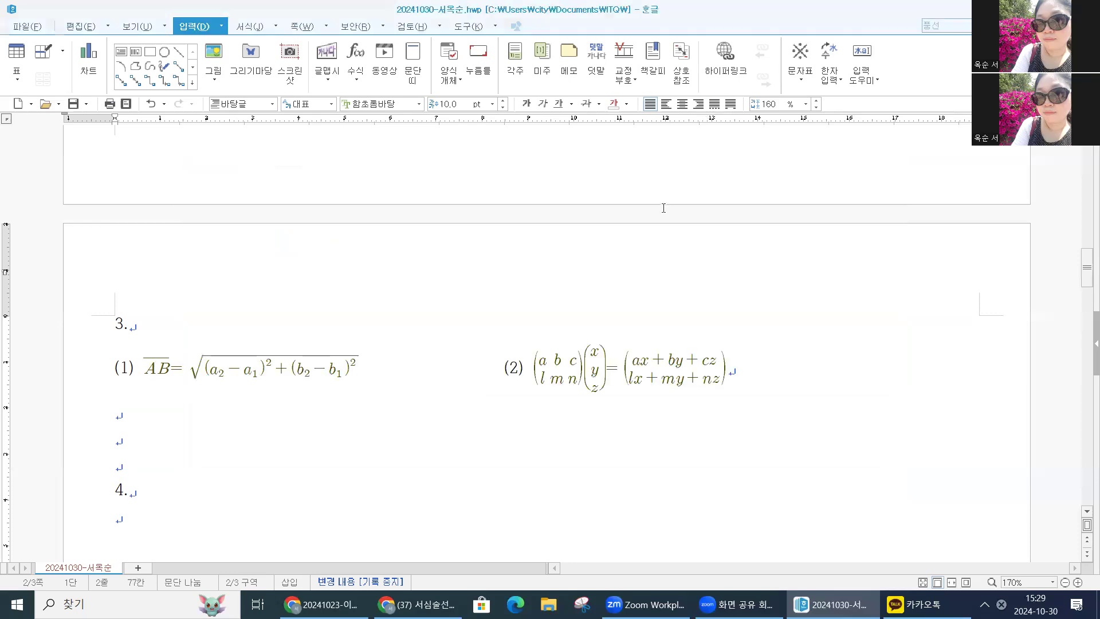